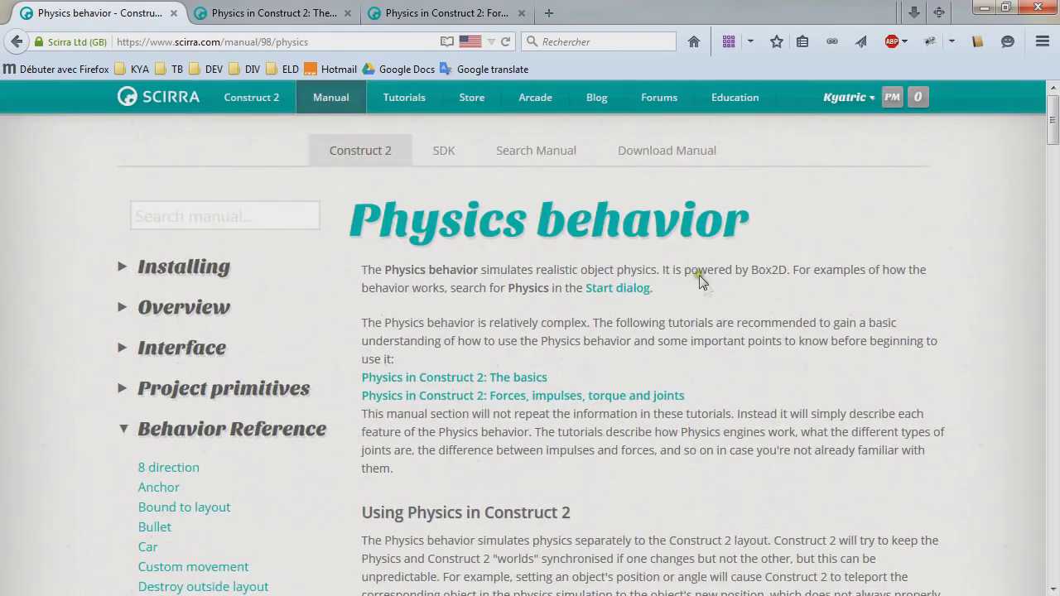
Step: Examine the Physics behavior manual page and the two Physics tutorials, on the basics and on forces, impulses, torque and joints
{"action": "scroll", "coordinate": [708, 287], "scroll_direction": "up", "scroll_amount": 15}
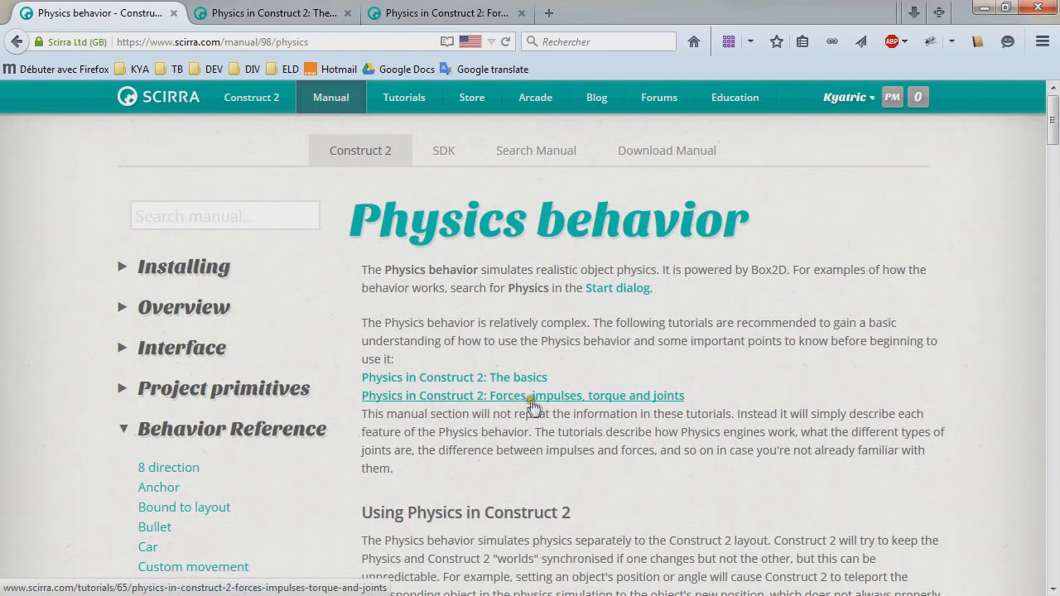
{"action": "left_click", "coordinate": [273, 12]}
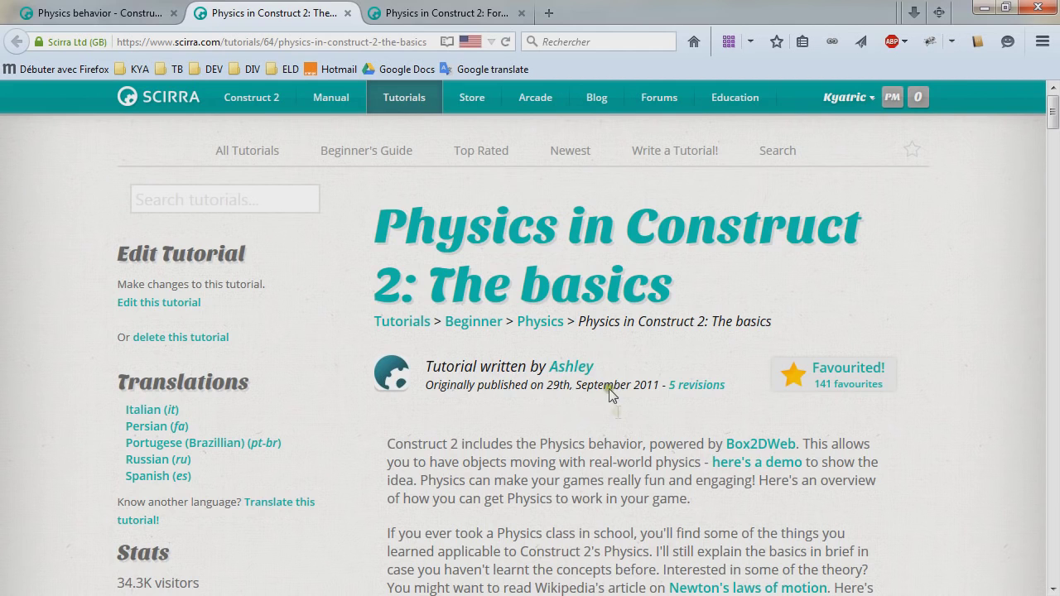
{"action": "left_click", "coordinate": [424, 8]}
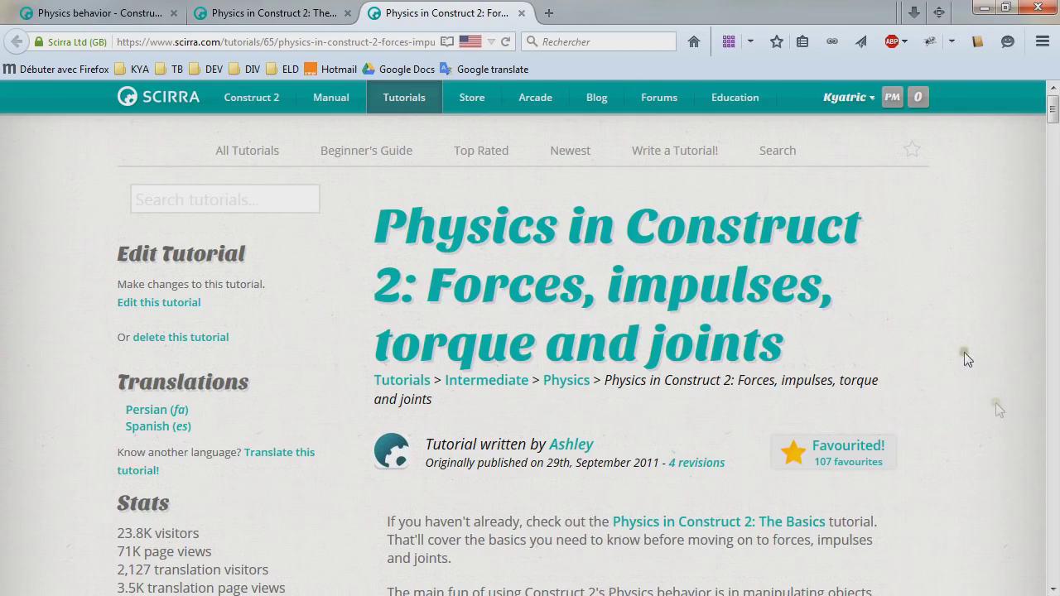
{"action": "scroll", "coordinate": [943, 461], "scroll_direction": "down", "scroll_amount": 10}
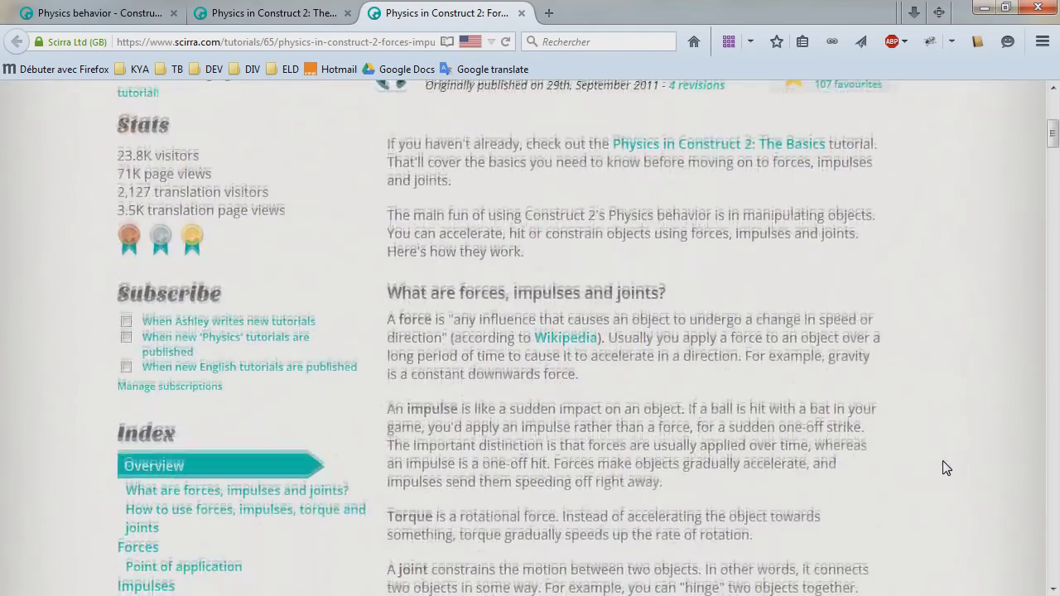
{"action": "scroll", "coordinate": [946, 468], "scroll_direction": "down", "scroll_amount": 7}
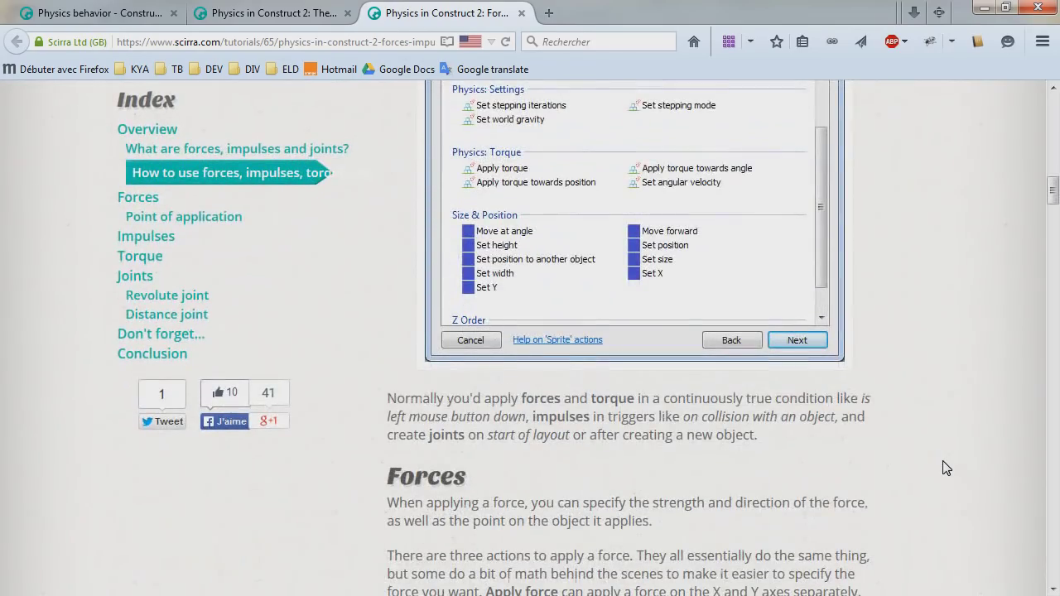
{"action": "scroll", "coordinate": [947, 468], "scroll_direction": "down", "scroll_amount": 6}
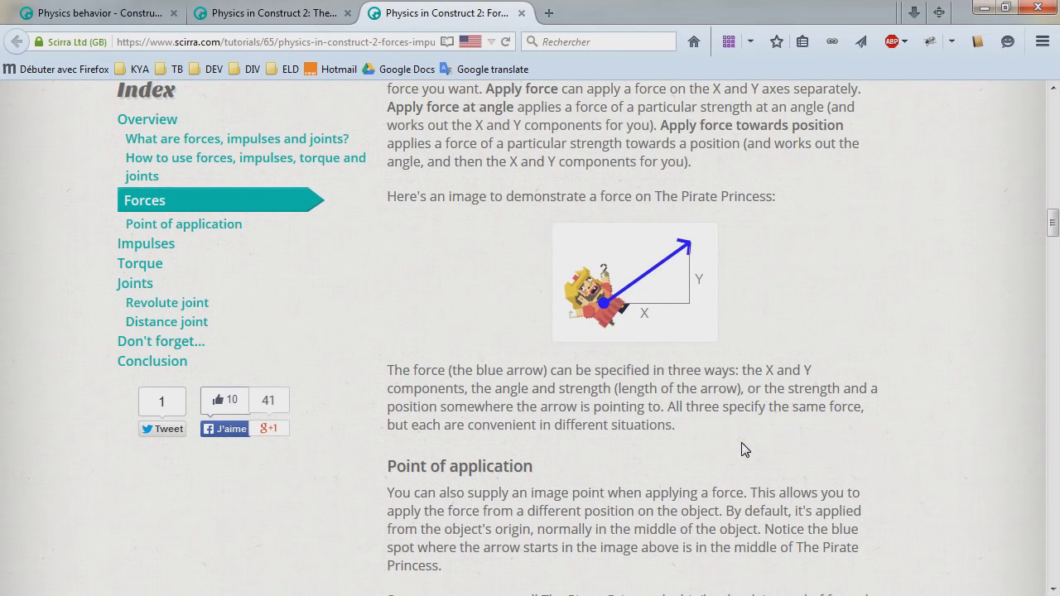
{"action": "scroll", "coordinate": [741, 442], "scroll_direction": "down", "scroll_amount": 20}
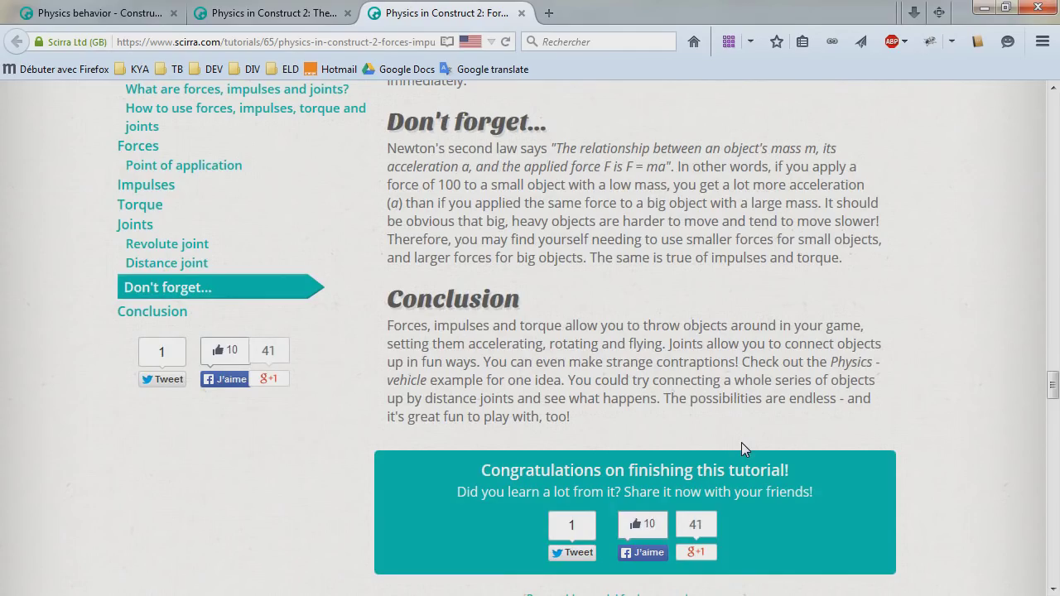
{"action": "scroll", "coordinate": [741, 442], "scroll_direction": "up", "scroll_amount": 14}
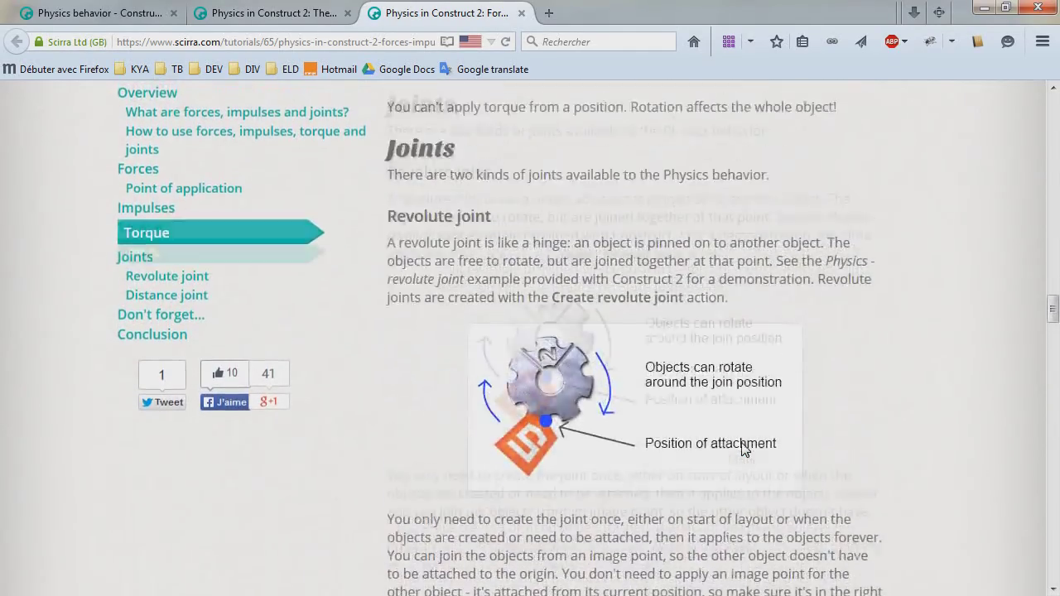
{"action": "scroll", "coordinate": [742, 444], "scroll_direction": "up", "scroll_amount": 12}
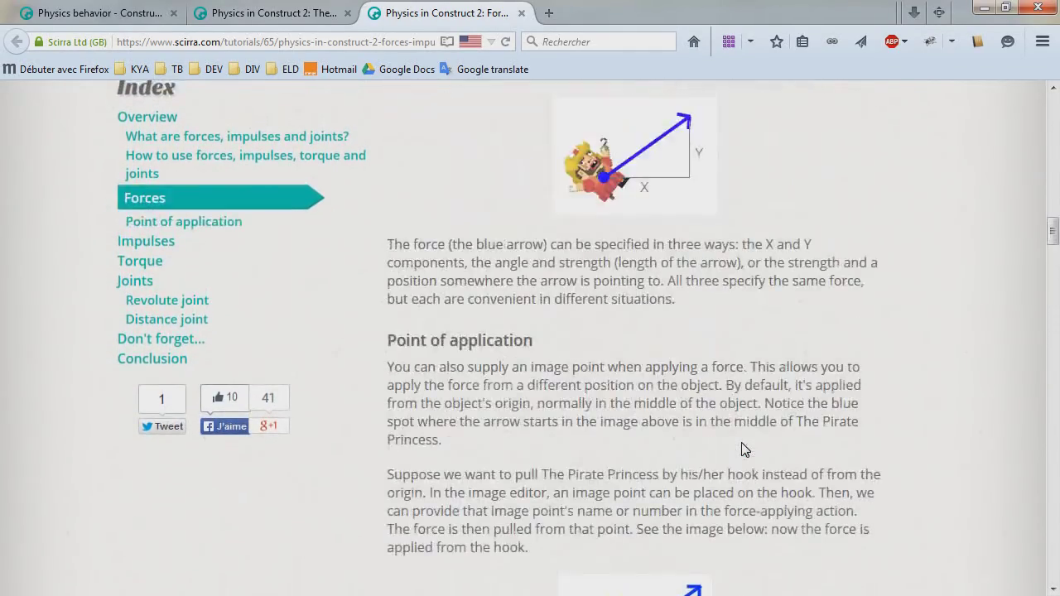
{"action": "scroll", "coordinate": [741, 449], "scroll_direction": "up", "scroll_amount": 10}
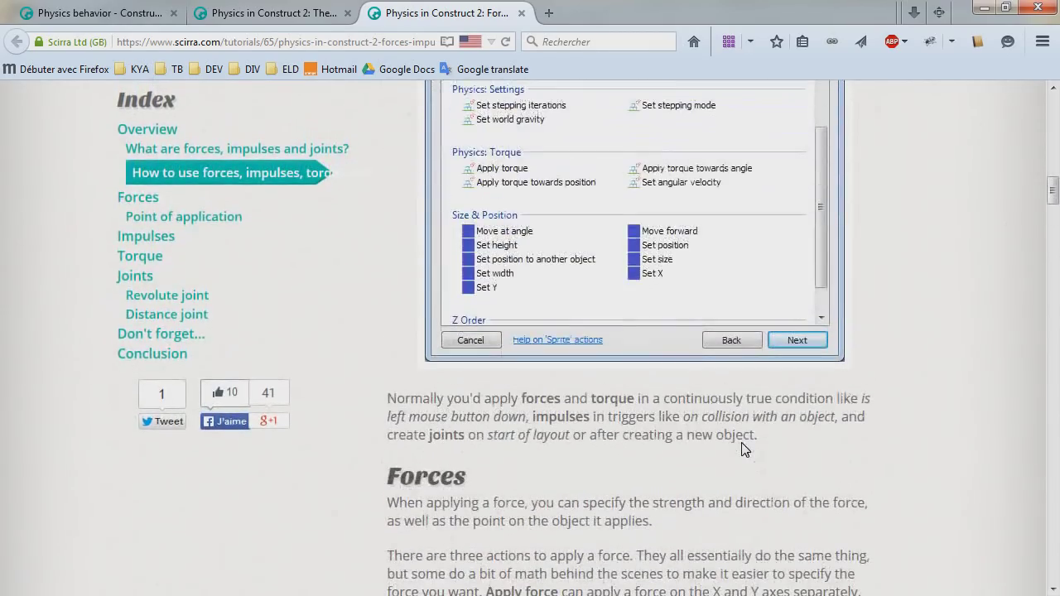
{"action": "scroll", "coordinate": [741, 449], "scroll_direction": "up", "scroll_amount": 10}
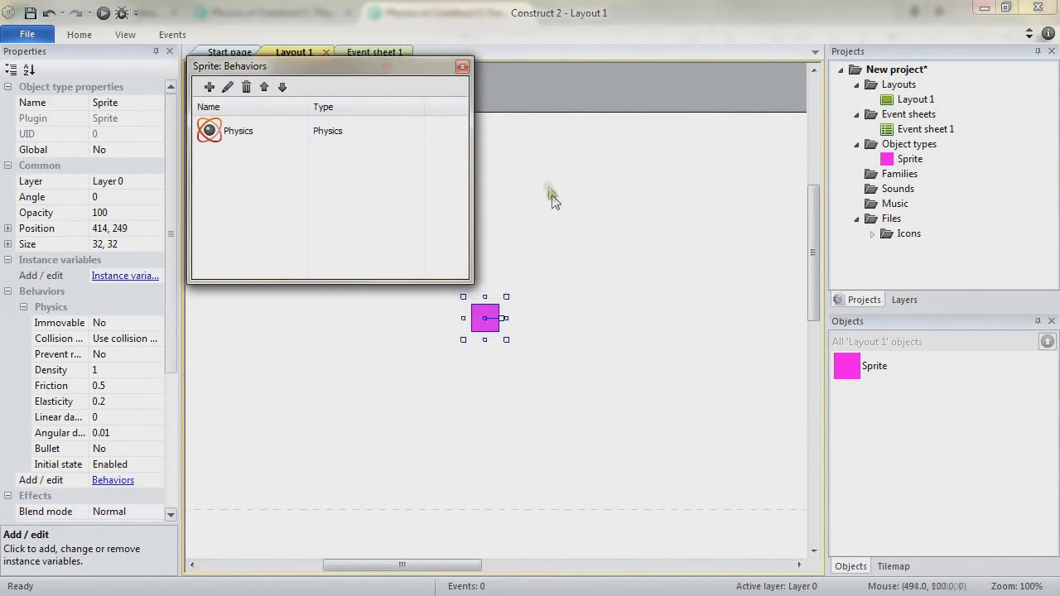
Step: In Construct 2, examine the Solid behavior among those available for the sprite that has Physics, without adding it
{"action": "left_click", "coordinate": [220, 137]}
{"action": "left_click", "coordinate": [571, 409]}
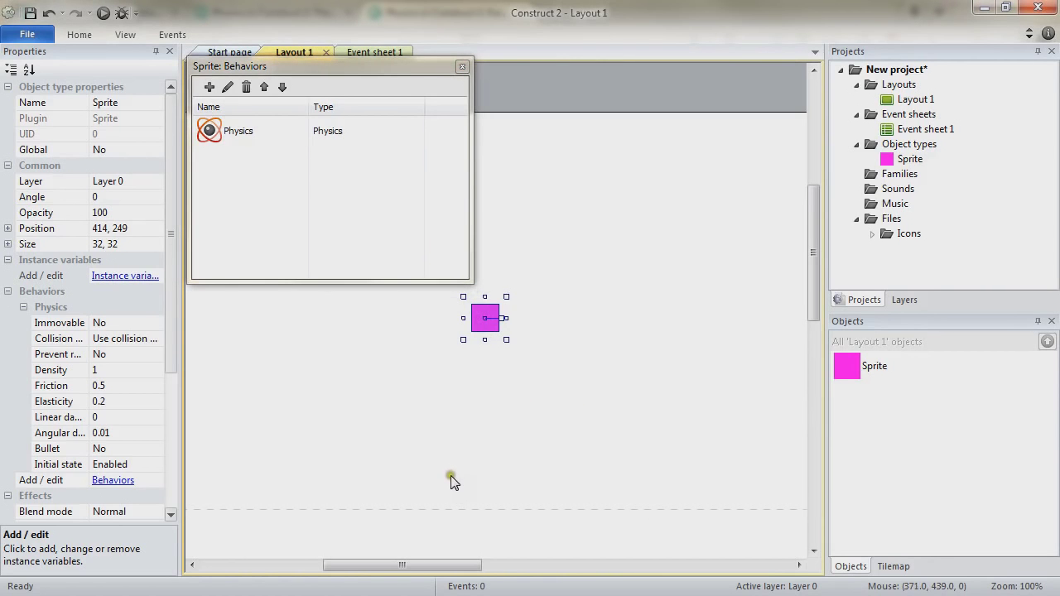
{"action": "left_click", "coordinate": [208, 86]}
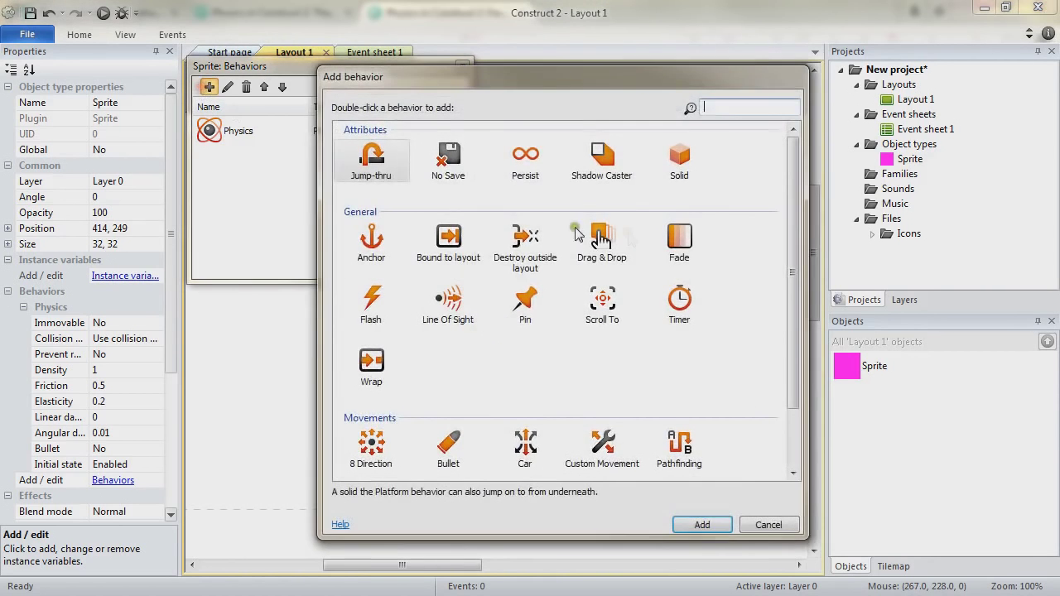
{"action": "left_click", "coordinate": [686, 169]}
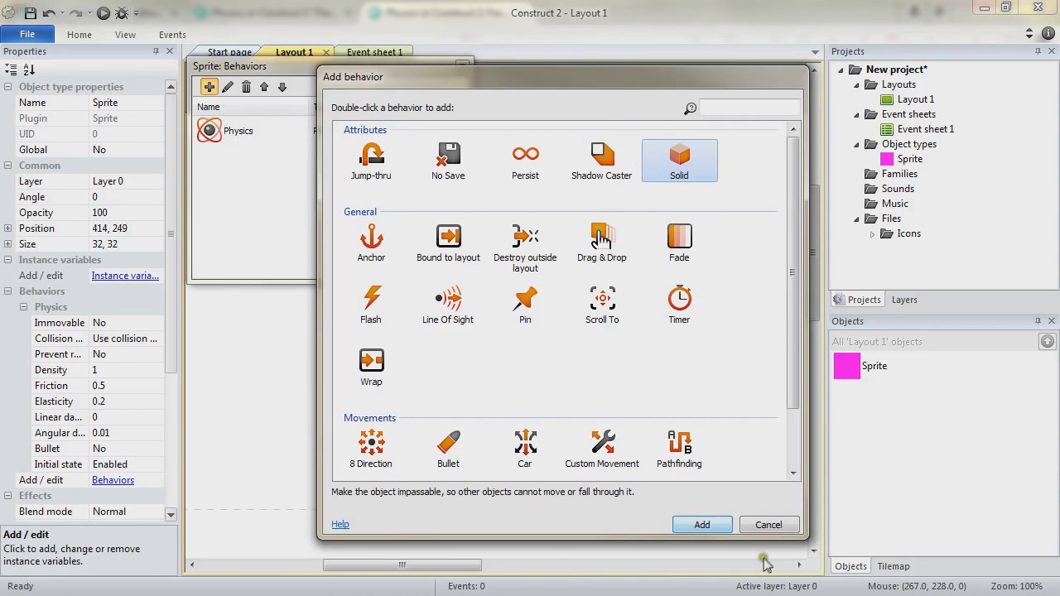
{"action": "left_click", "coordinate": [770, 525]}
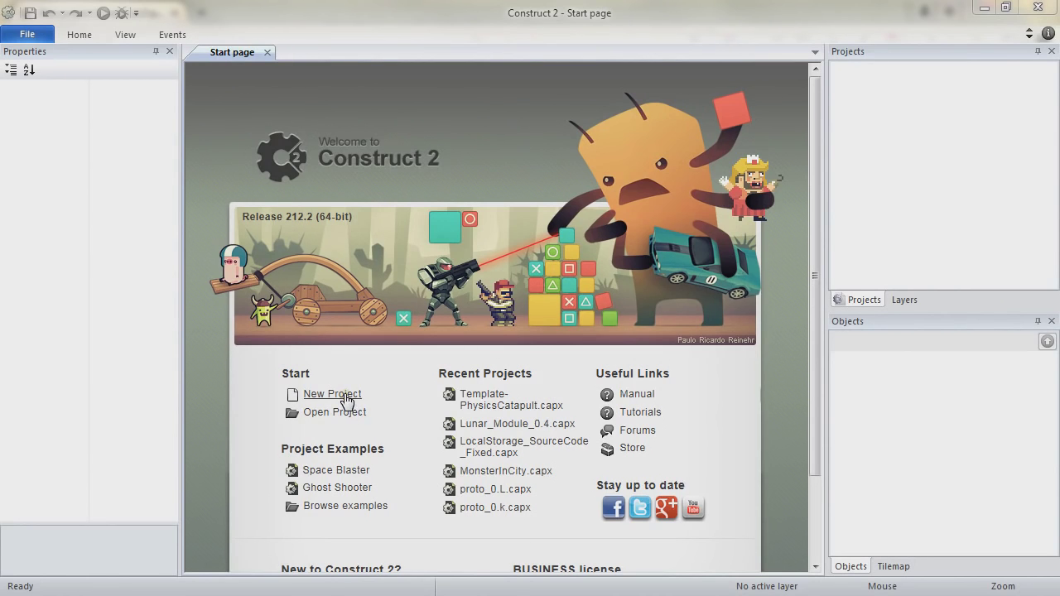
Step: Create a new project from the "Template: Physics Catapult" template, filtering the templates by "Physics"
{"action": "left_click", "coordinate": [346, 397]}
{"action": "left_click", "coordinate": [566, 108]}
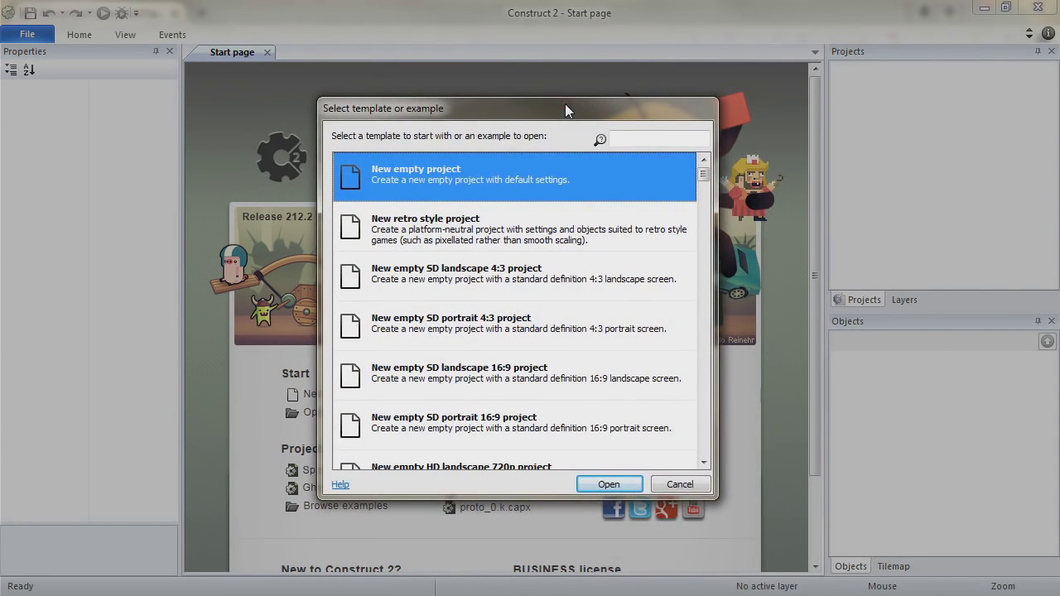
{"action": "left_click", "coordinate": [640, 139]}
{"action": "type", "text": "Physics"}
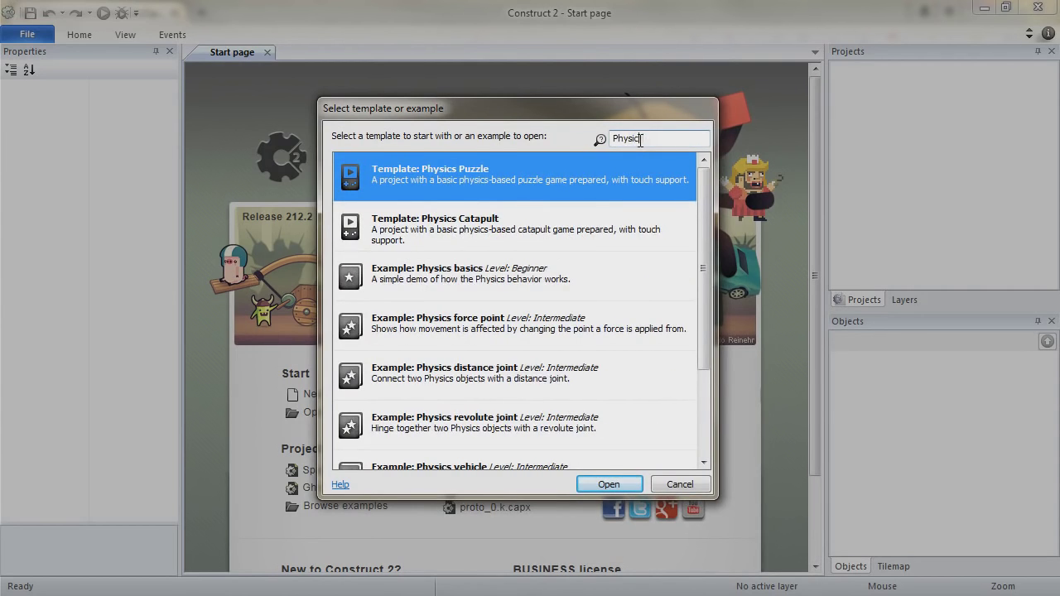
{"action": "left_click", "coordinate": [409, 229]}
{"action": "left_click", "coordinate": [428, 240]}
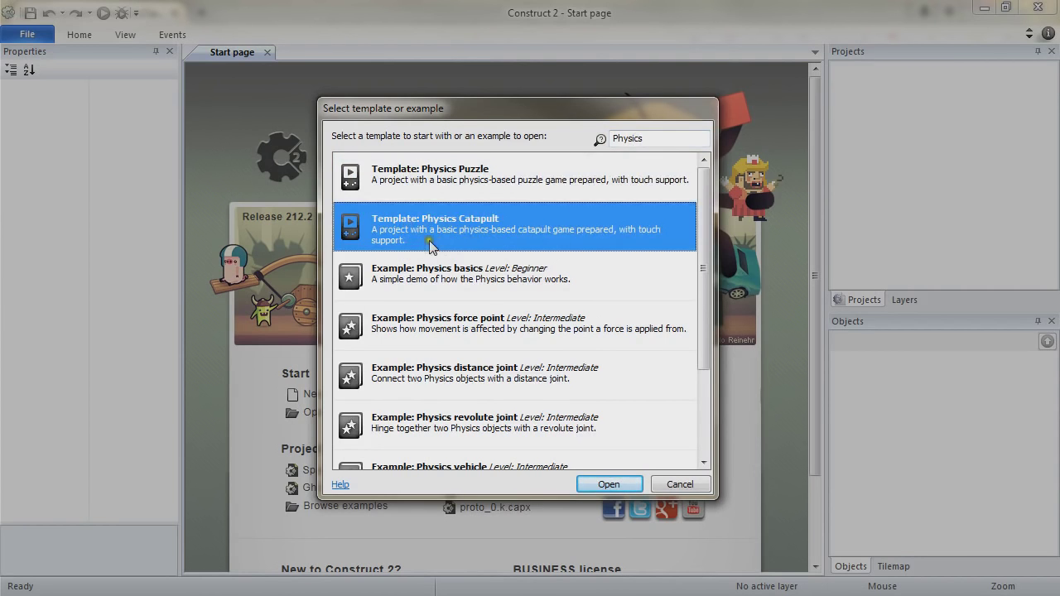
{"action": "left_click", "coordinate": [621, 485]}
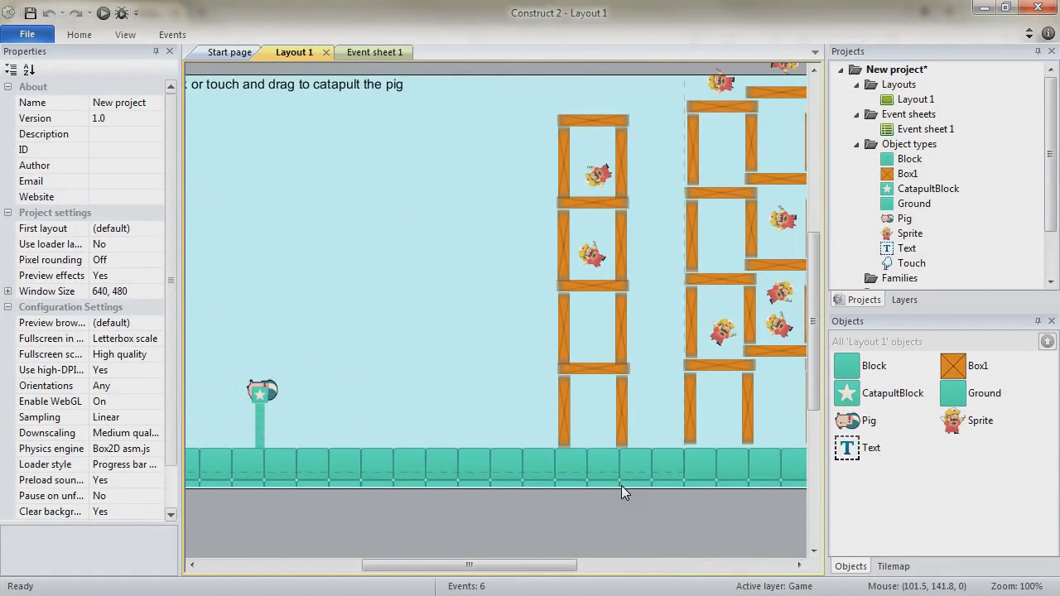
Step: Run a preview of the catapult layout in the browser, accepting the localhost server
{"action": "left_click_drag", "start_coordinate": [819, 333], "coordinate": [823, 310]}
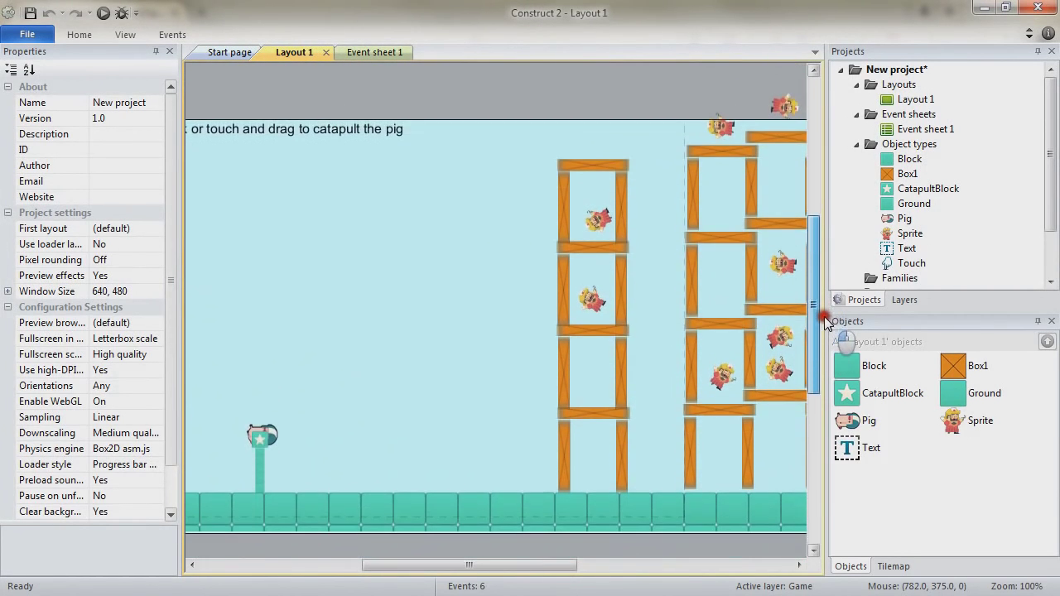
{"action": "left_click", "coordinate": [453, 341]}
{"action": "scroll", "coordinate": [453, 341], "scroll_direction": "down", "scroll_amount": 2, "text": "ctrl"}
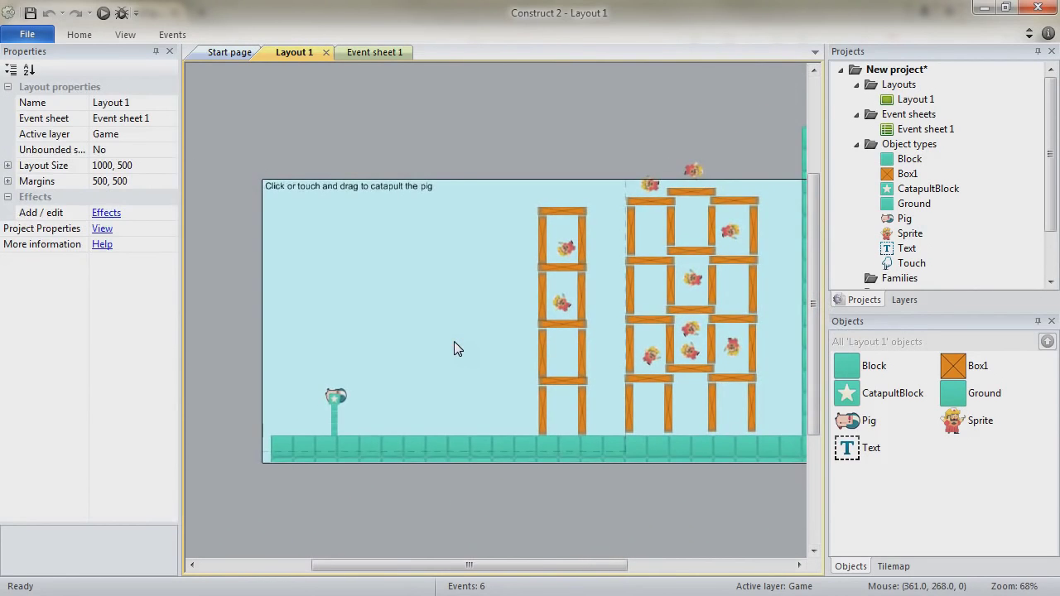
{"action": "left_click_drag", "start_coordinate": [473, 567], "coordinate": [513, 570]}
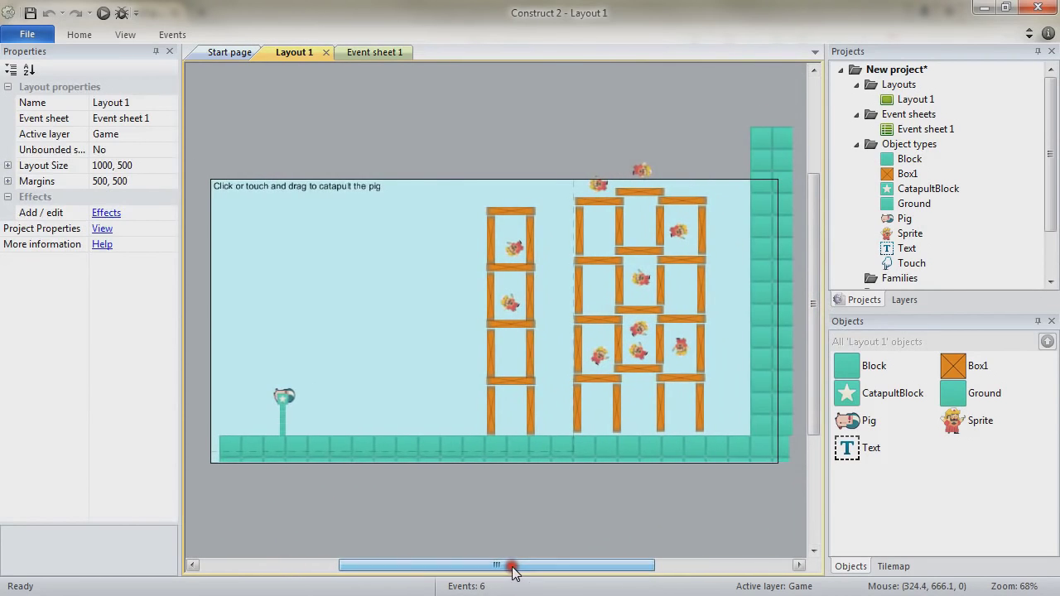
{"action": "left_click", "coordinate": [104, 13]}
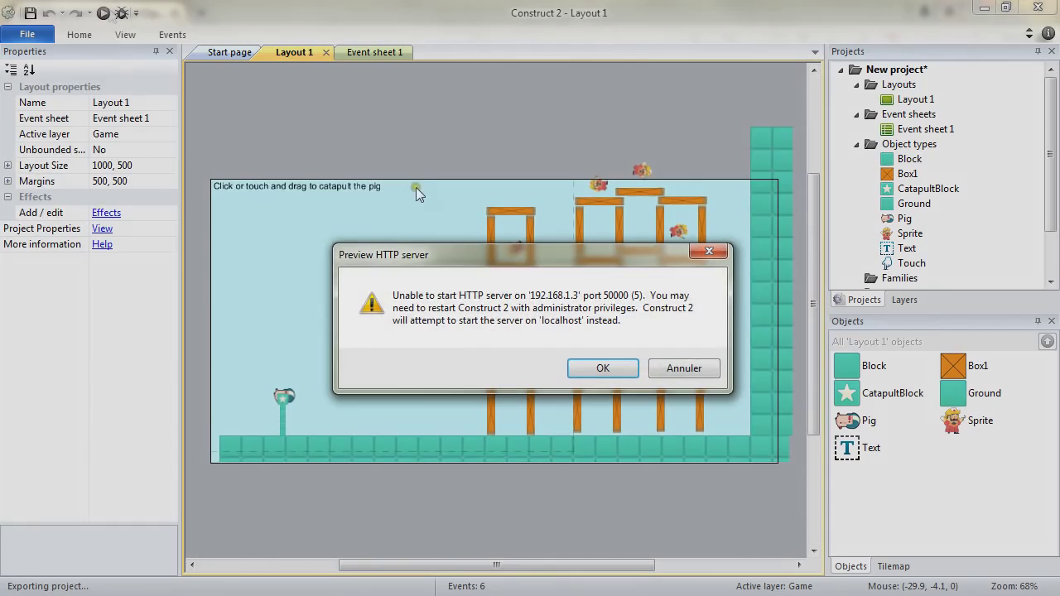
{"action": "left_click", "coordinate": [607, 370]}
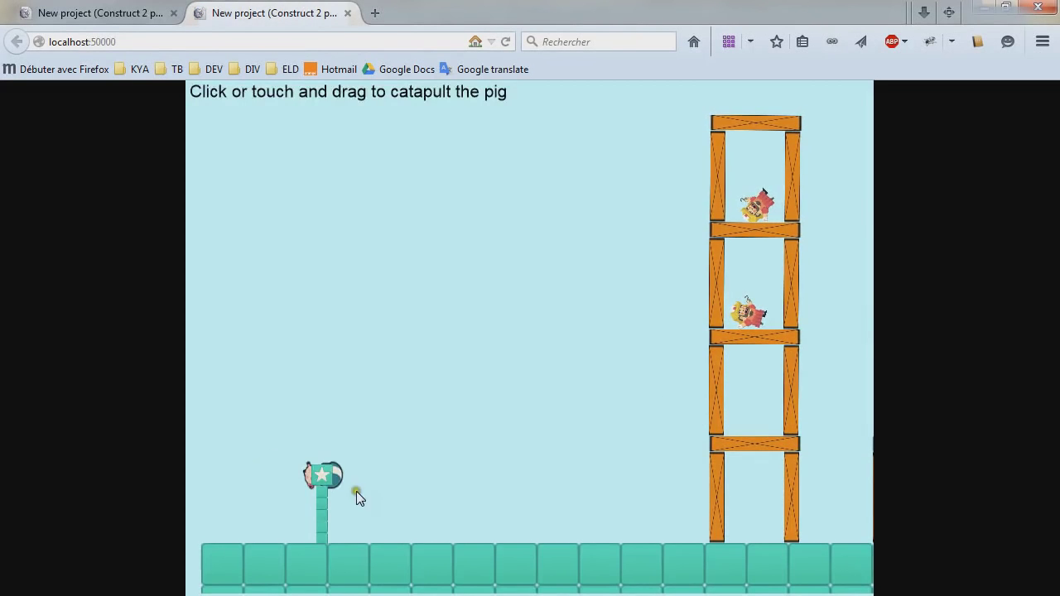
Step: Test the catapult by launching the pig at the towers, then reload the preview and launch it again at a steeper angle
{"action": "left_click_drag", "start_coordinate": [327, 477], "coordinate": [90, 534]}
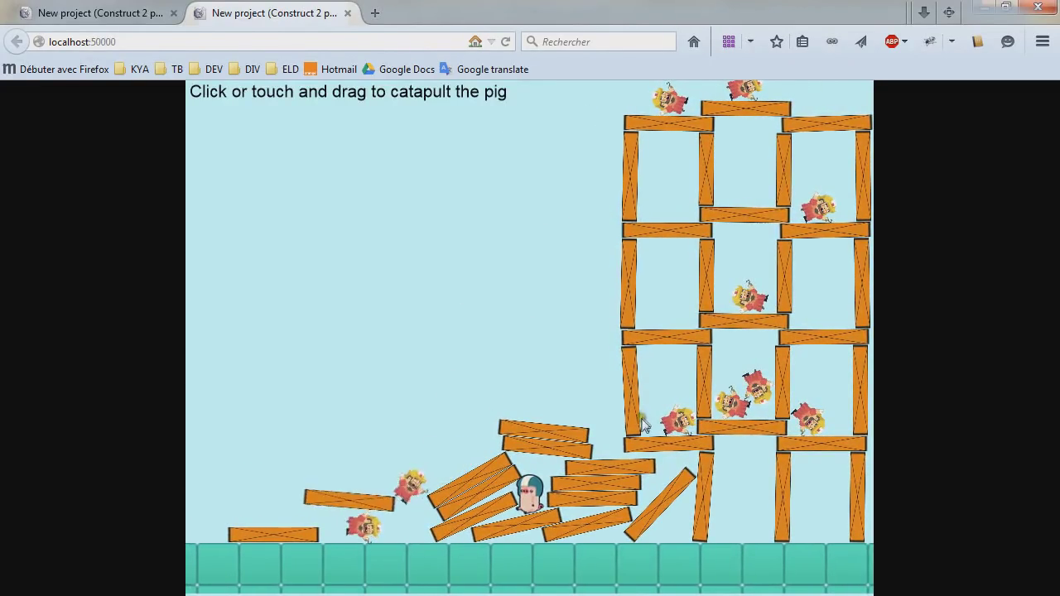
{"action": "key", "text": "F5"}
{"action": "left_click_drag", "start_coordinate": [321, 478], "coordinate": [192, 588]}
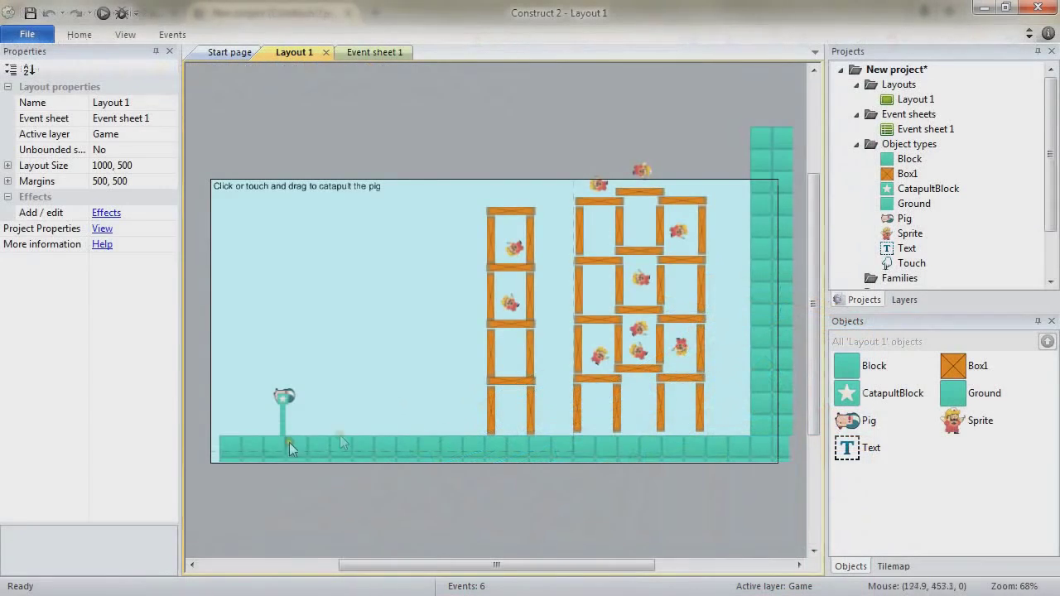
Step: Select the pig on the catapult, review the game logic in Event sheet 1 and return to Layout 1
{"action": "left_click", "coordinate": [292, 390]}
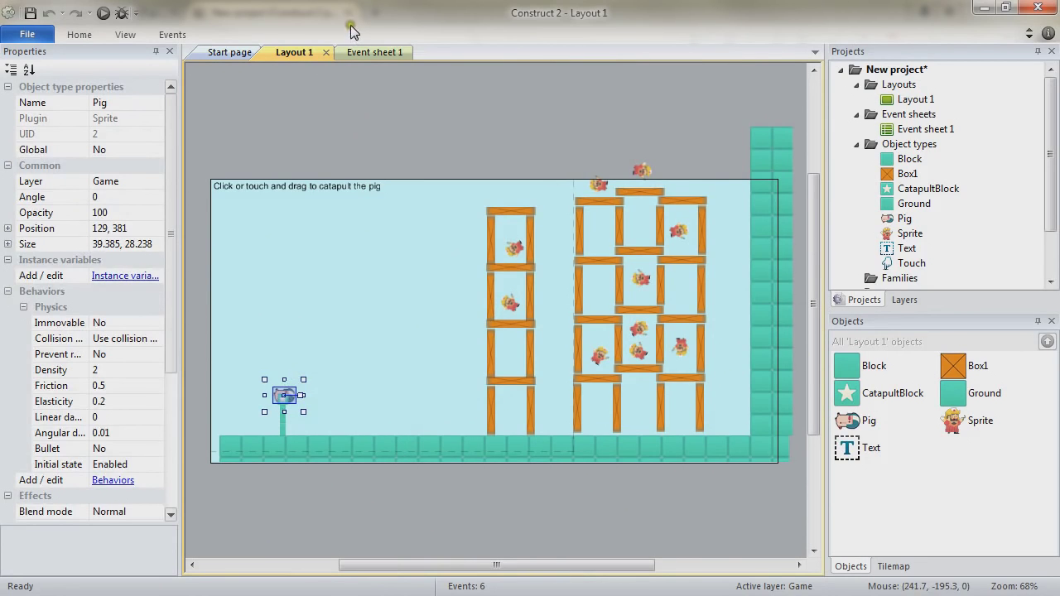
{"action": "left_click", "coordinate": [375, 53]}
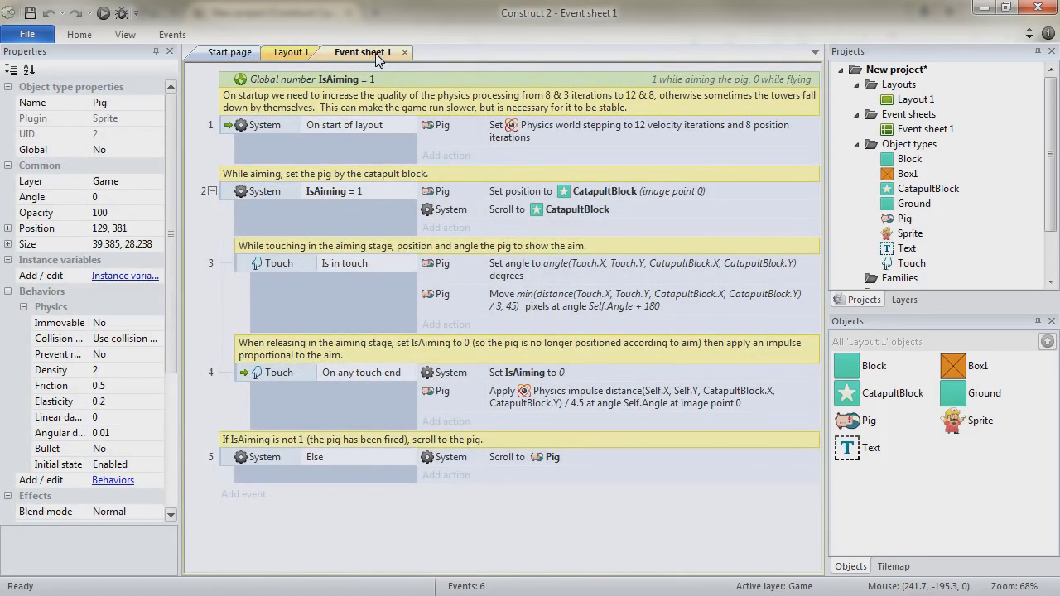
{"action": "left_click", "coordinate": [292, 52]}
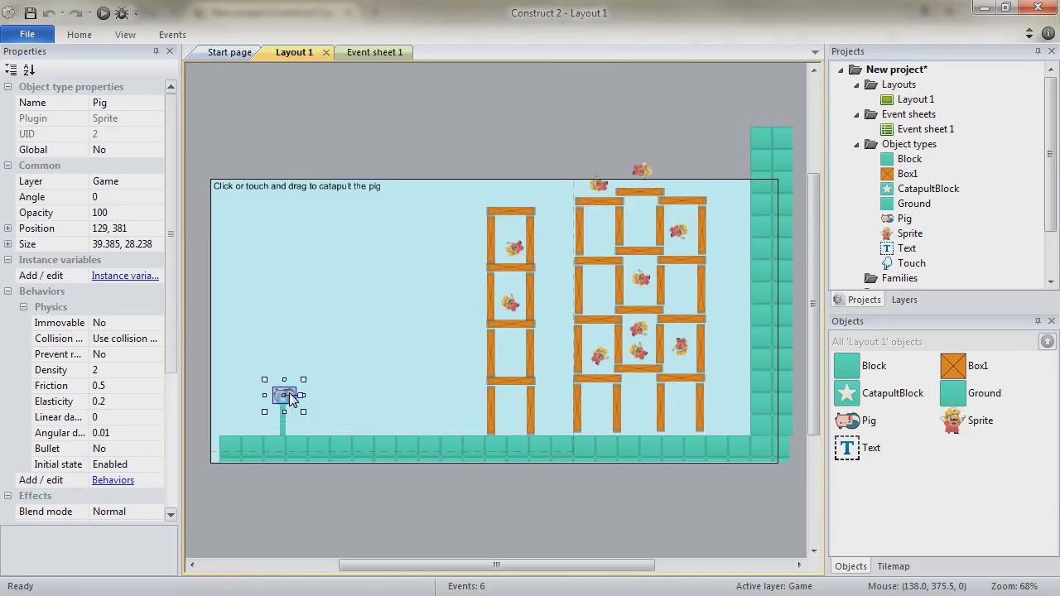
Step: Examine the pig's name, its Physics collision mask setting and the collision polygon on its image
{"action": "left_click", "coordinate": [106, 104]}
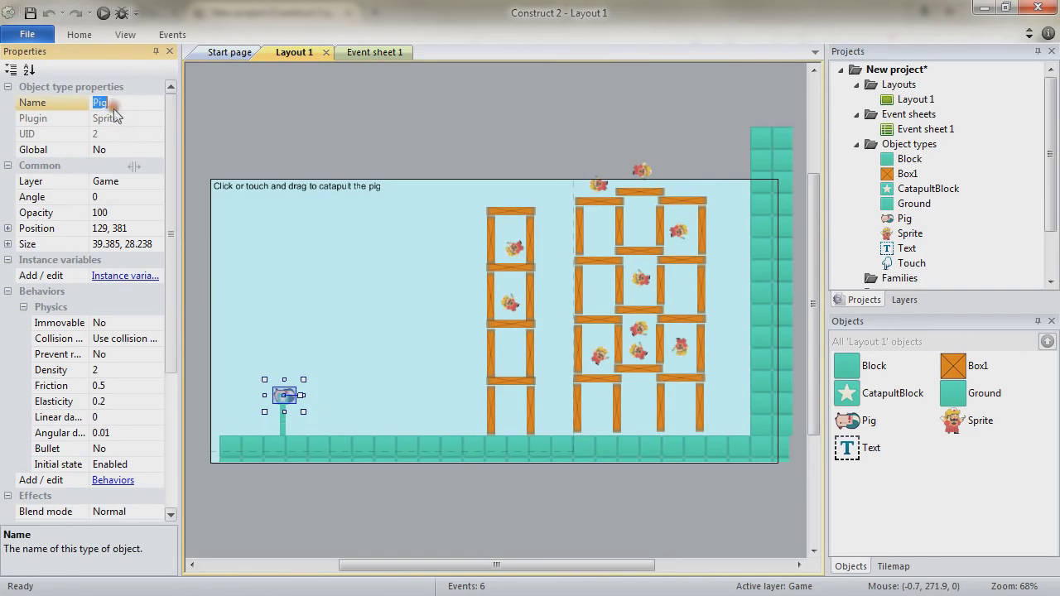
{"action": "left_click", "coordinate": [75, 310]}
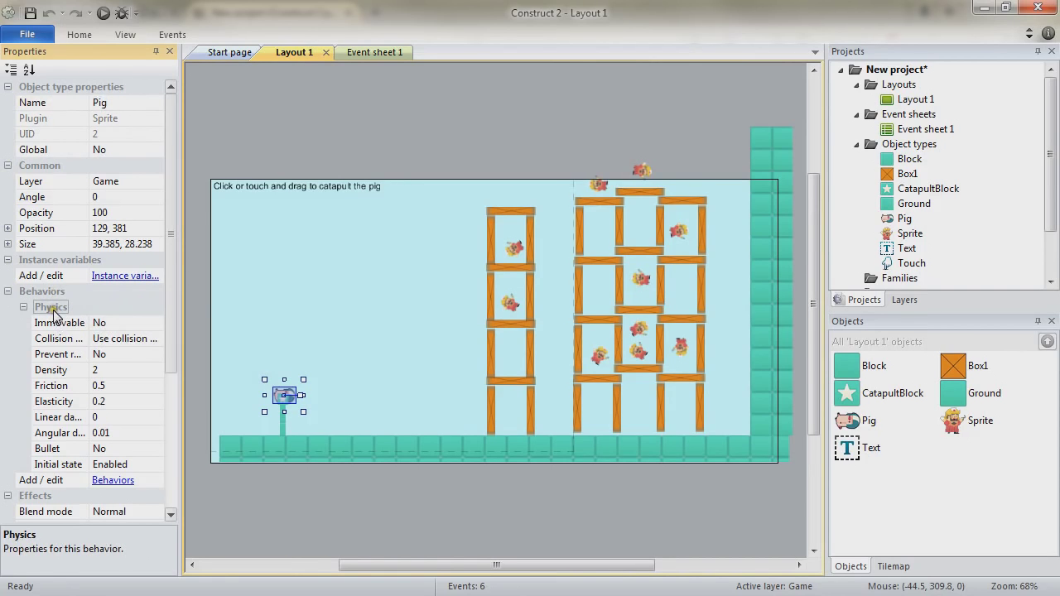
{"action": "left_click", "coordinate": [125, 339]}
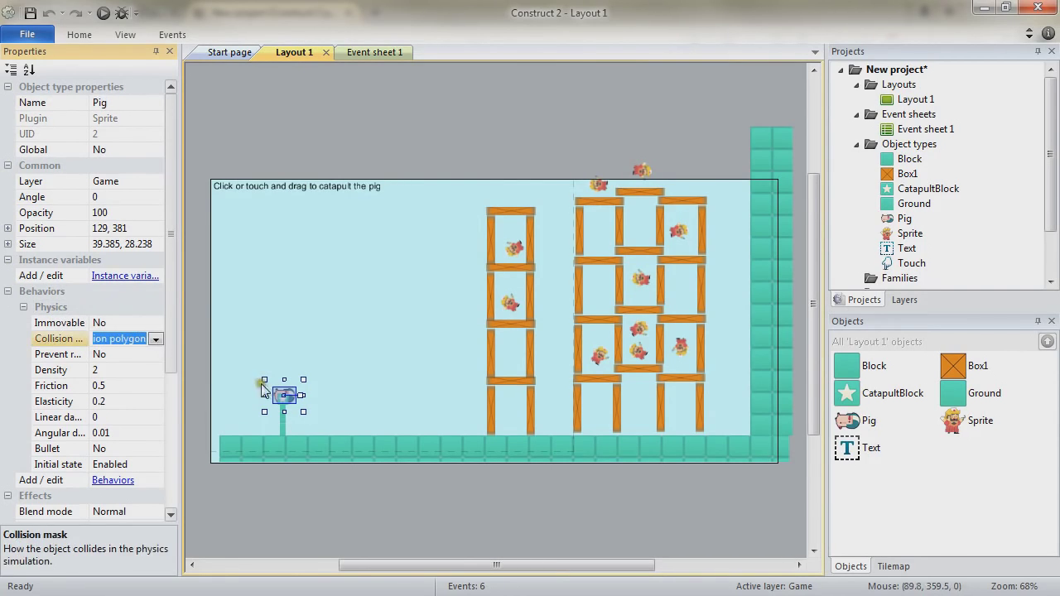
{"action": "double_click", "coordinate": [296, 401]}
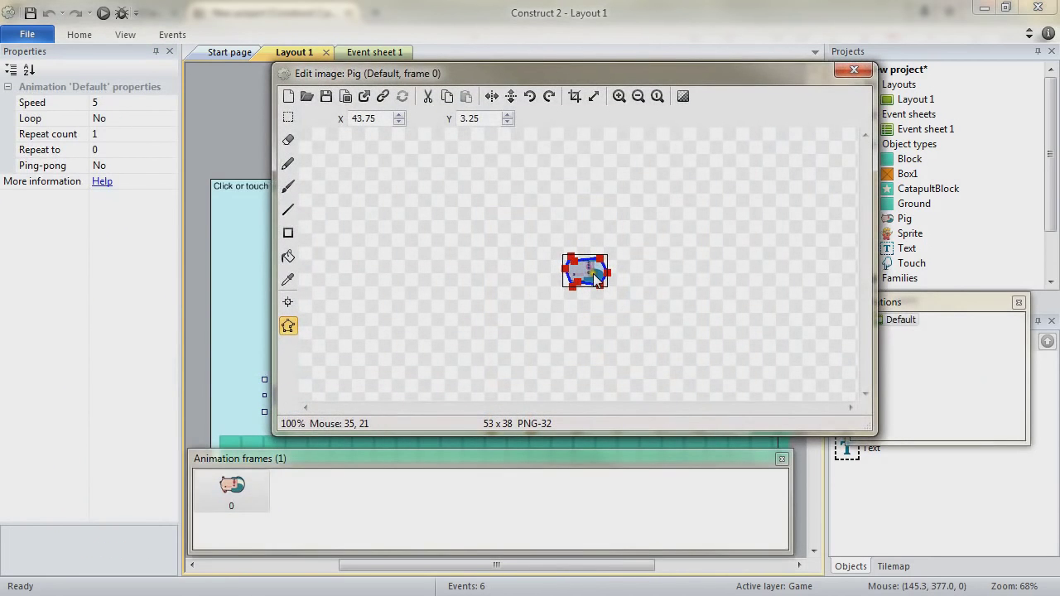
{"action": "left_click", "coordinate": [853, 70]}
Step: Examine the pig's Physics density, friction, elasticity, linear damping, angular damping and bullet properties
{"action": "left_click", "coordinate": [97, 370]}
{"action": "left_click", "coordinate": [120, 384]}
{"action": "left_click", "coordinate": [121, 402]}
{"action": "left_click", "coordinate": [120, 417]}
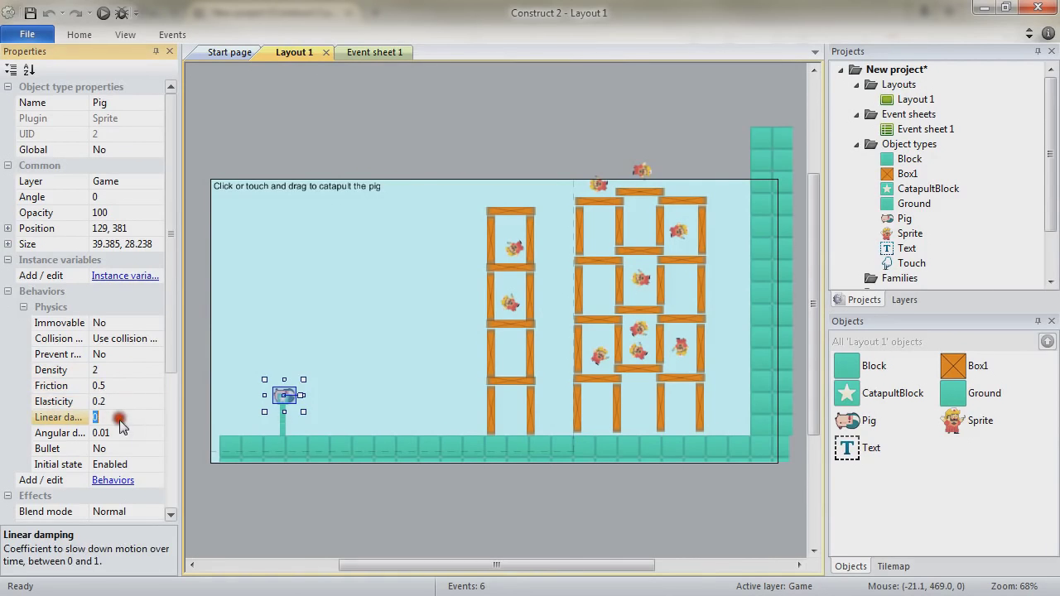
{"action": "left_click", "coordinate": [120, 432]}
{"action": "left_click", "coordinate": [124, 448]}
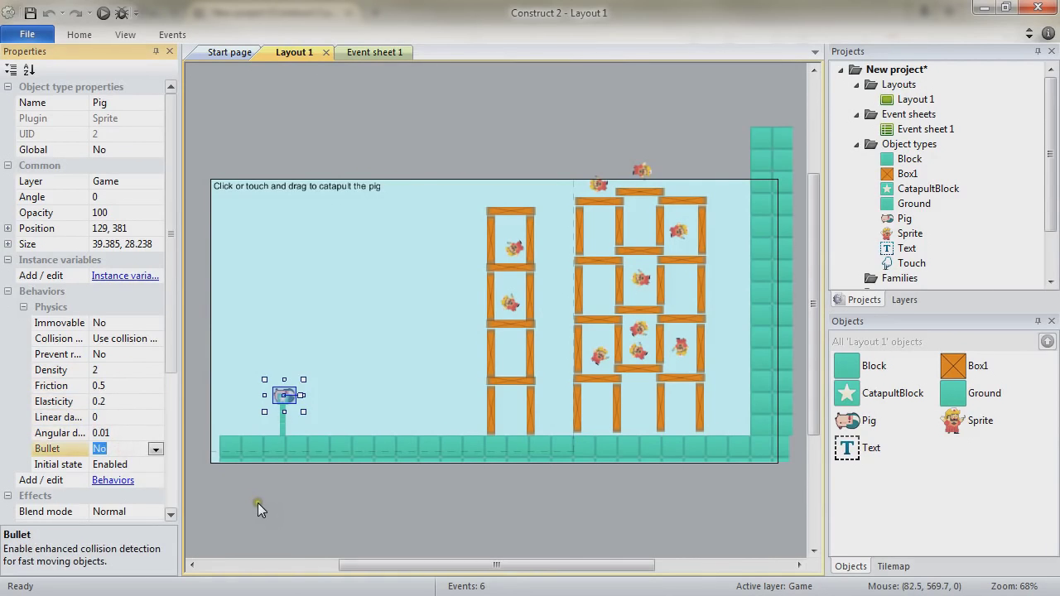
Step: Check the ground's Physics Immovable setting and compare it with the pig, a tower plank and a character sprite
{"action": "left_click", "coordinate": [361, 456]}
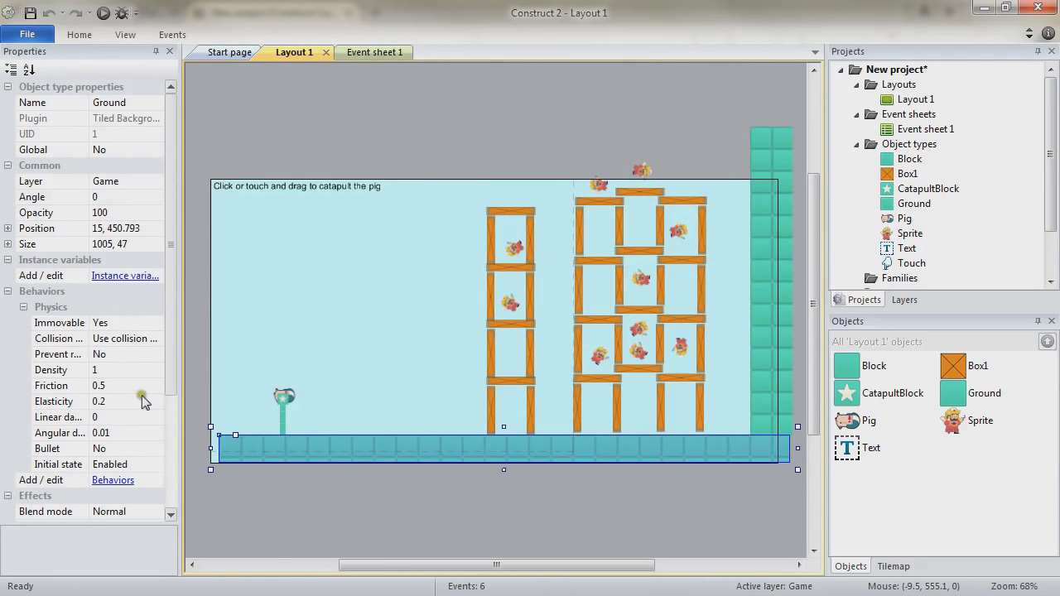
{"action": "left_click", "coordinate": [56, 328]}
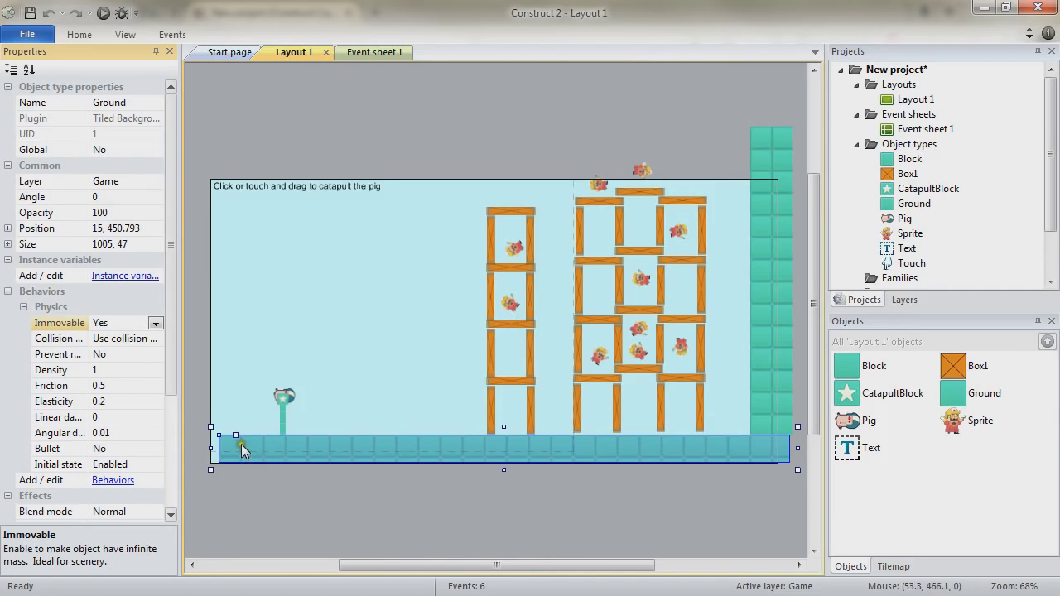
{"action": "left_click", "coordinate": [292, 395]}
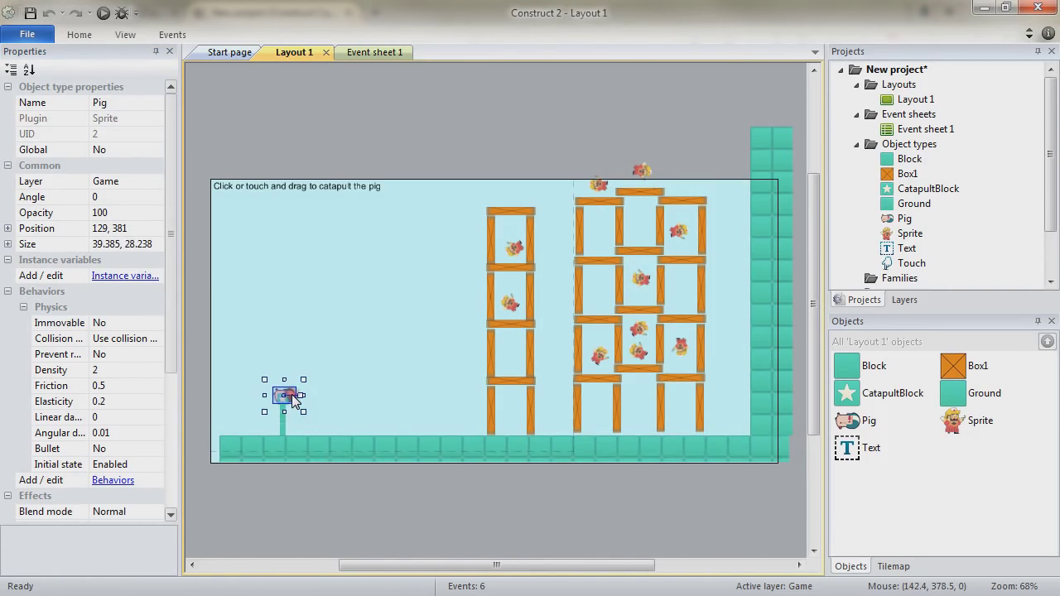
{"action": "left_click", "coordinate": [489, 410]}
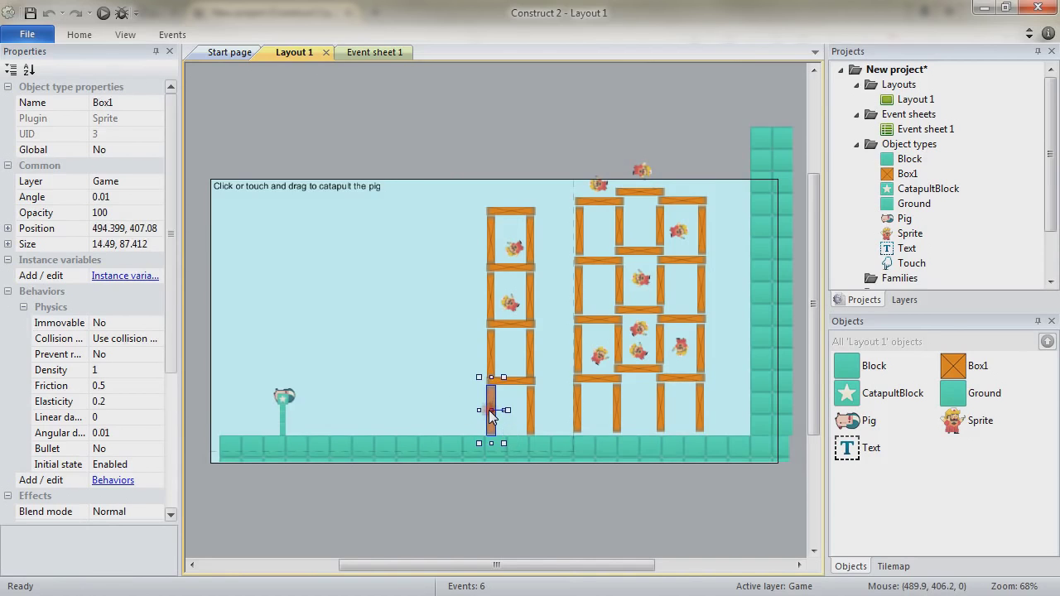
{"action": "left_click", "coordinate": [512, 305]}
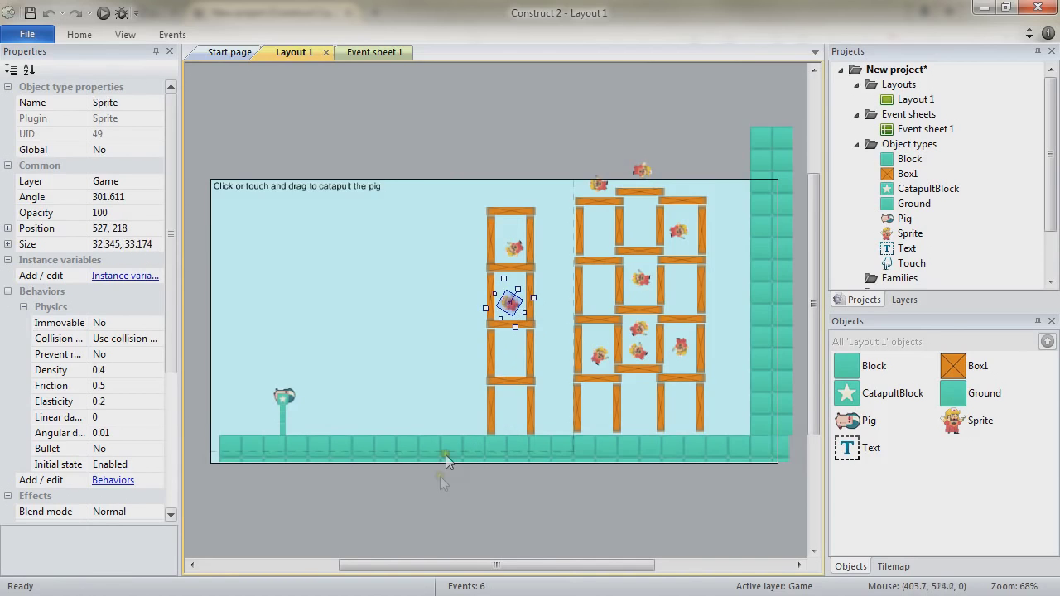
{"action": "left_click", "coordinate": [491, 356]}
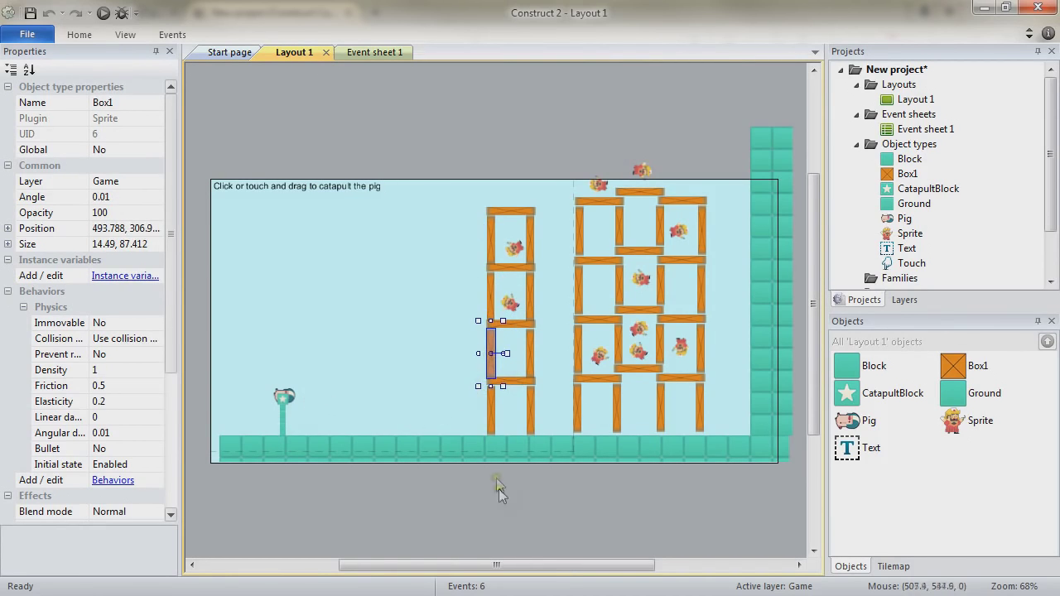
Step: Compare the Physics properties of the ground strip with those of the tall wall behind the towers
{"action": "left_click", "coordinate": [495, 448]}
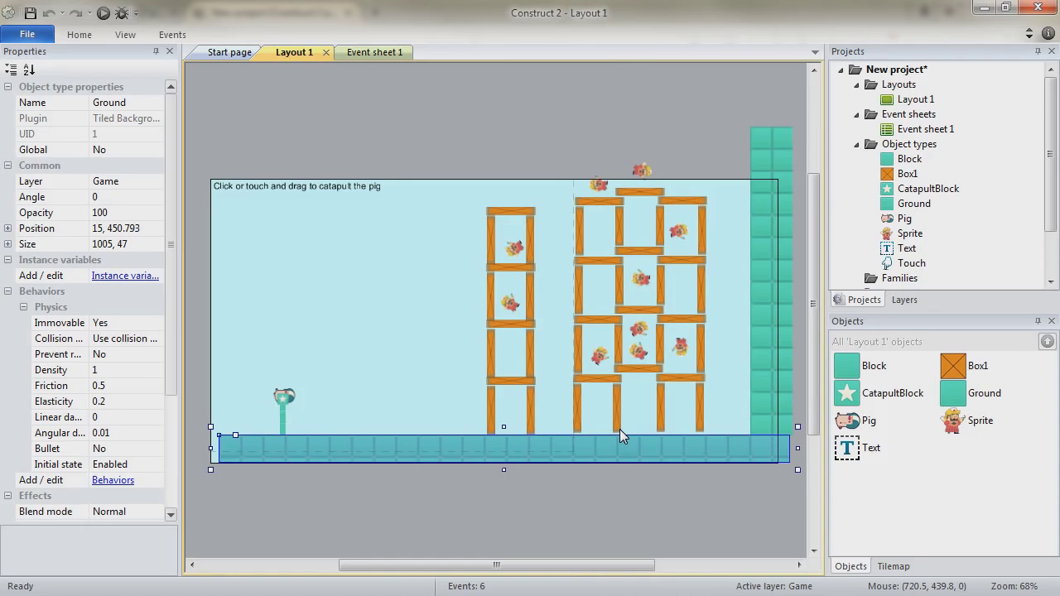
{"action": "left_click", "coordinate": [770, 331]}
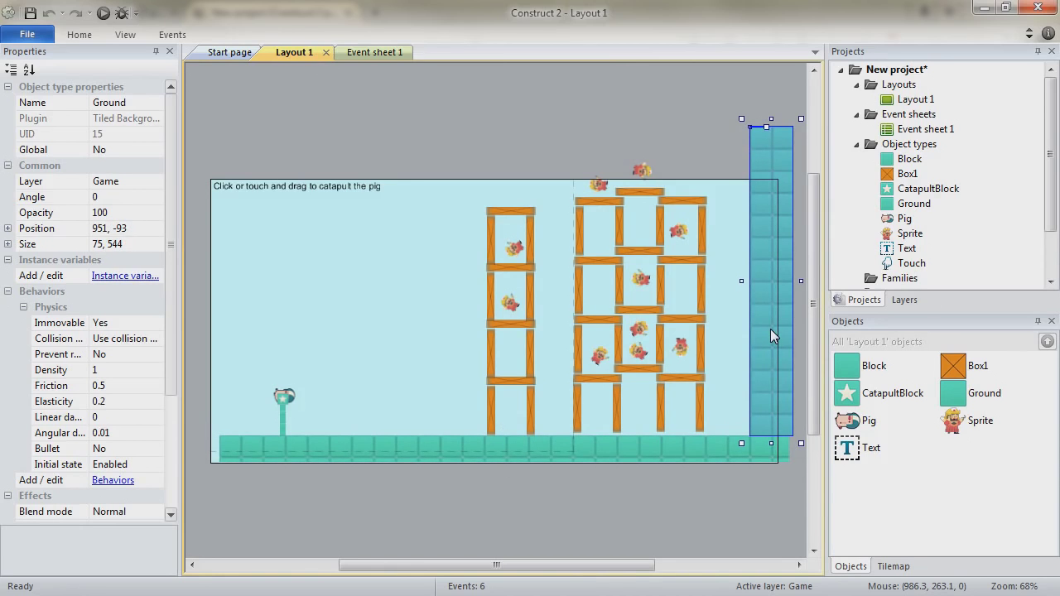
{"action": "left_click", "coordinate": [677, 449]}
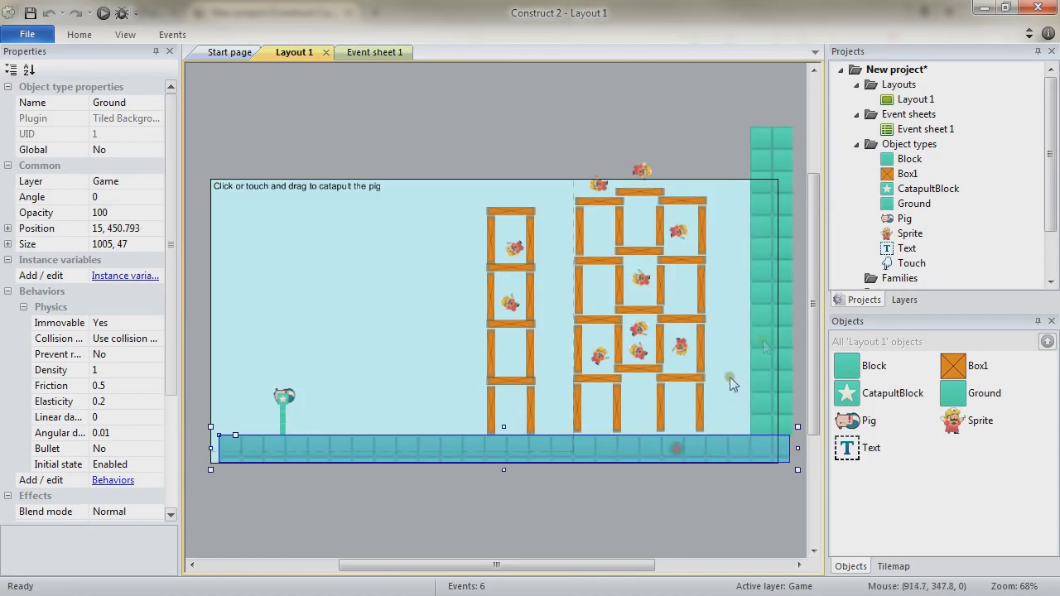
{"action": "left_click", "coordinate": [765, 323]}
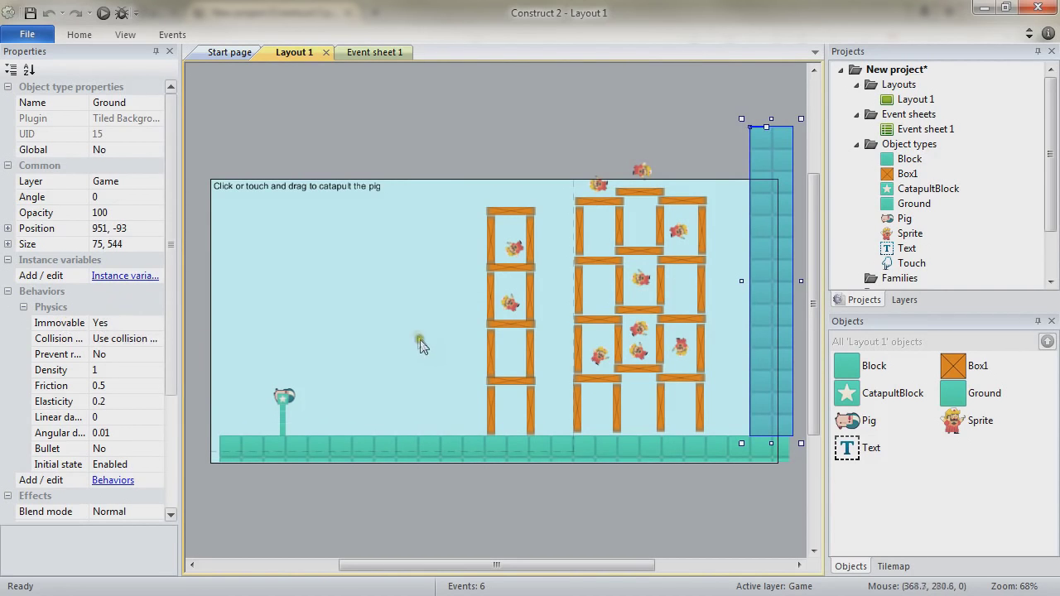
Step: Compare the Physics density of the character in the first tower, the plank beneath it and the pig
{"action": "left_click", "coordinate": [510, 305]}
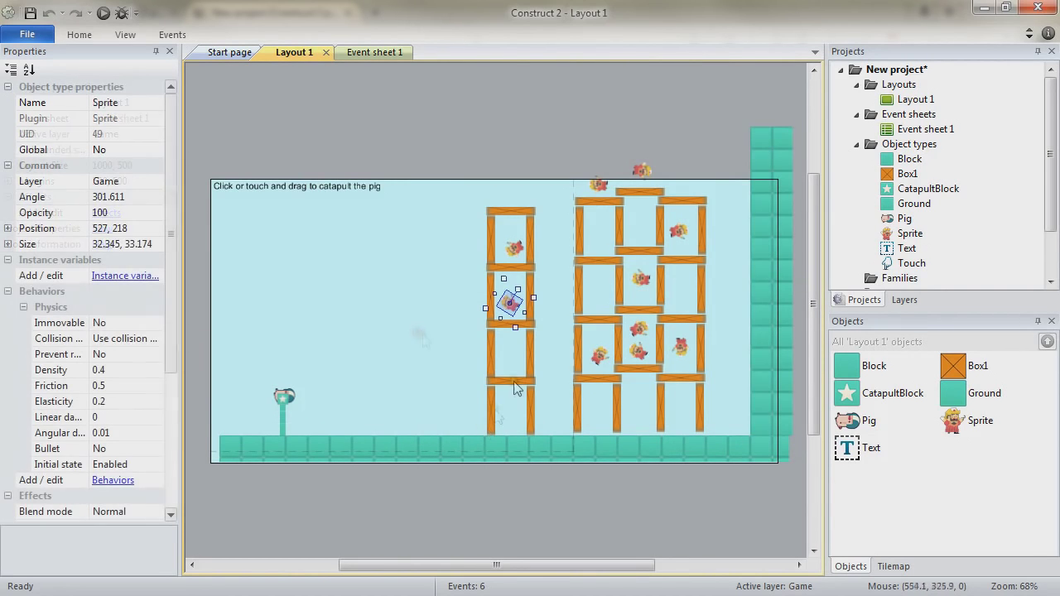
{"action": "left_click", "coordinate": [509, 323]}
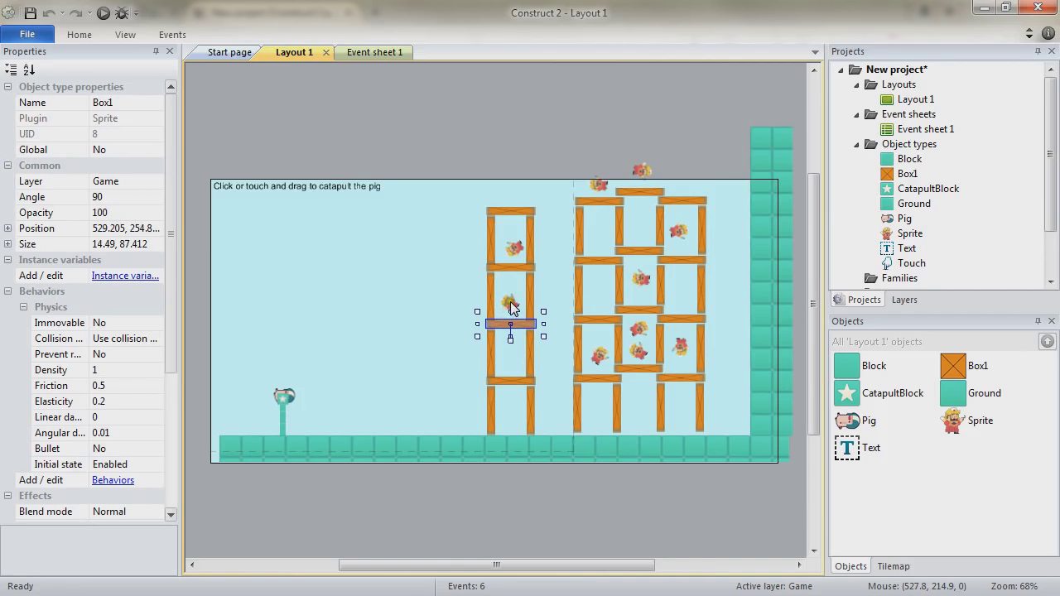
{"action": "left_click", "coordinate": [511, 306]}
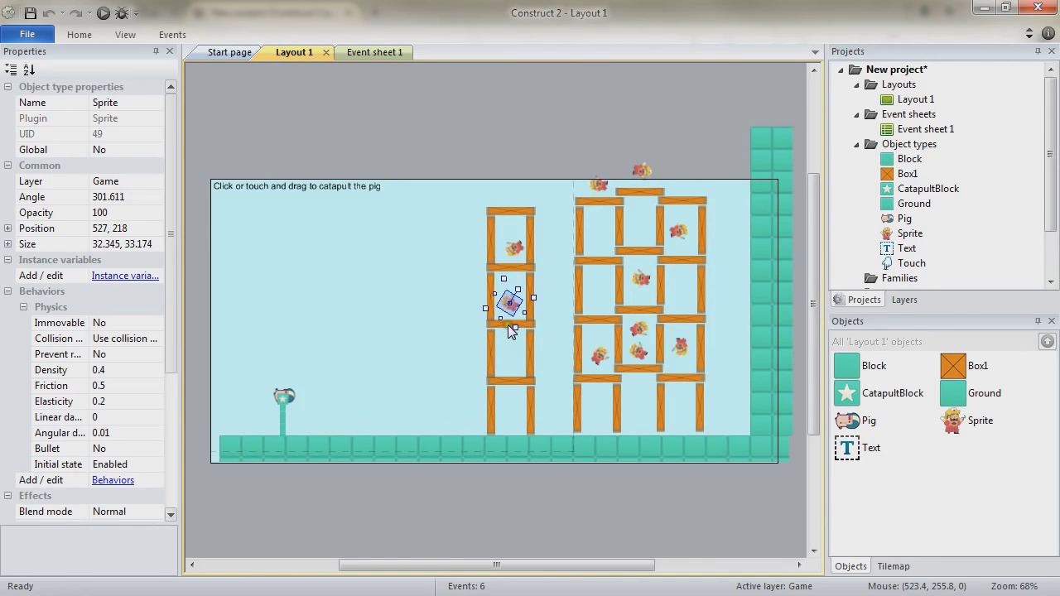
{"action": "left_click", "coordinate": [508, 326]}
{"action": "left_click", "coordinate": [512, 304]}
{"action": "left_click", "coordinate": [131, 369]}
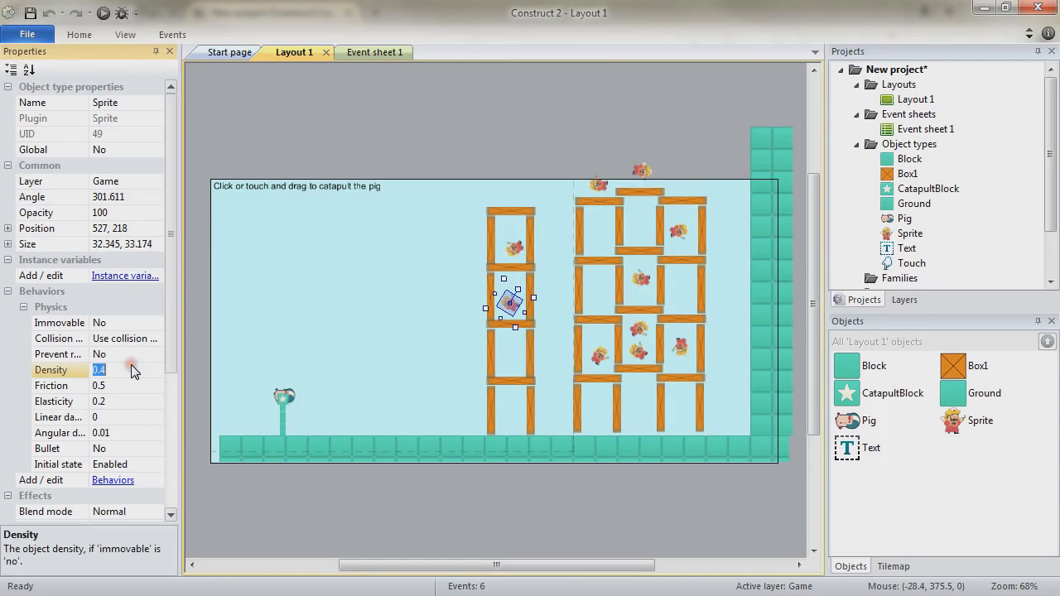
{"action": "left_click", "coordinate": [504, 325]}
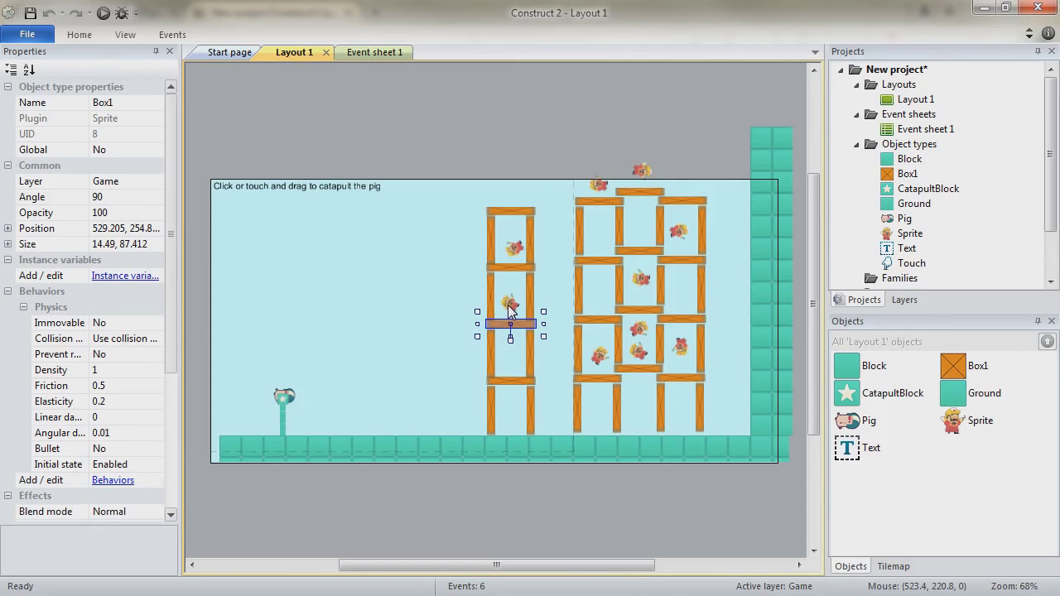
{"action": "left_click", "coordinate": [509, 308]}
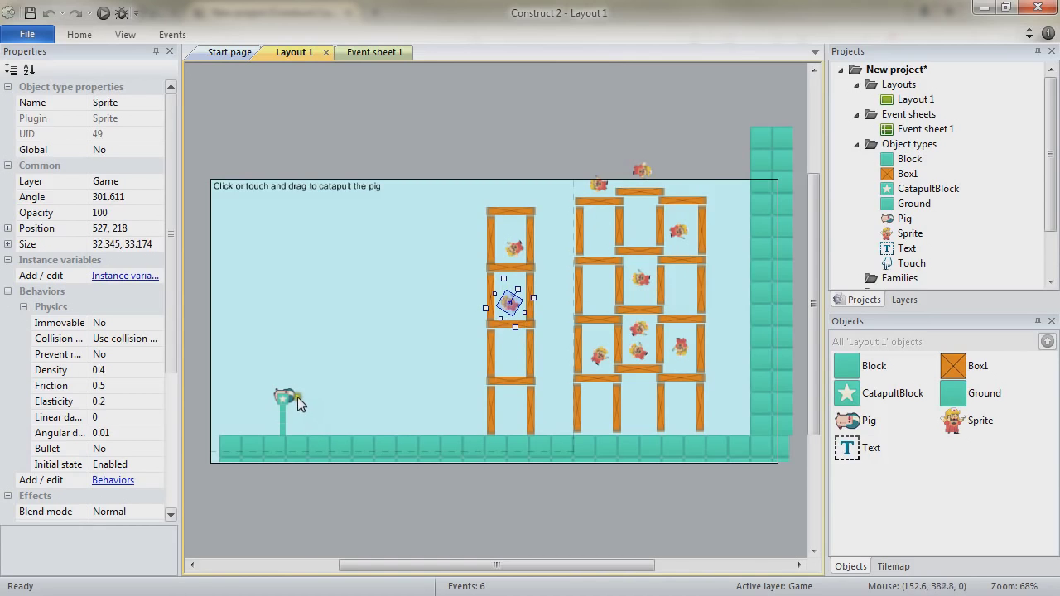
{"action": "left_click", "coordinate": [295, 394]}
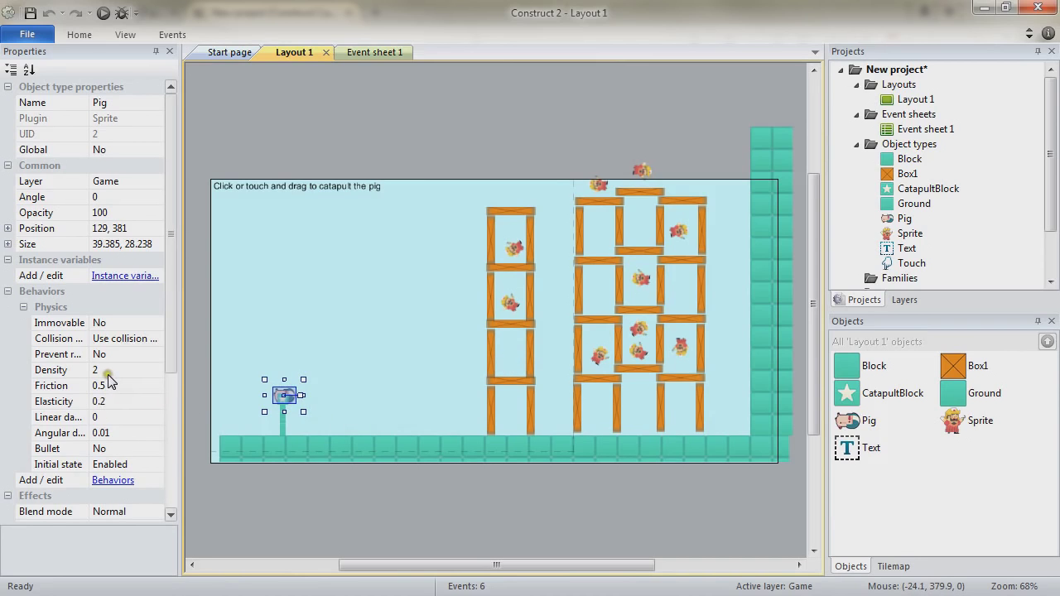
Step: Set the Physics density of all Box1 planks to 0.5 and test it by launching the pig in the preview
{"action": "left_click", "coordinate": [960, 363]}
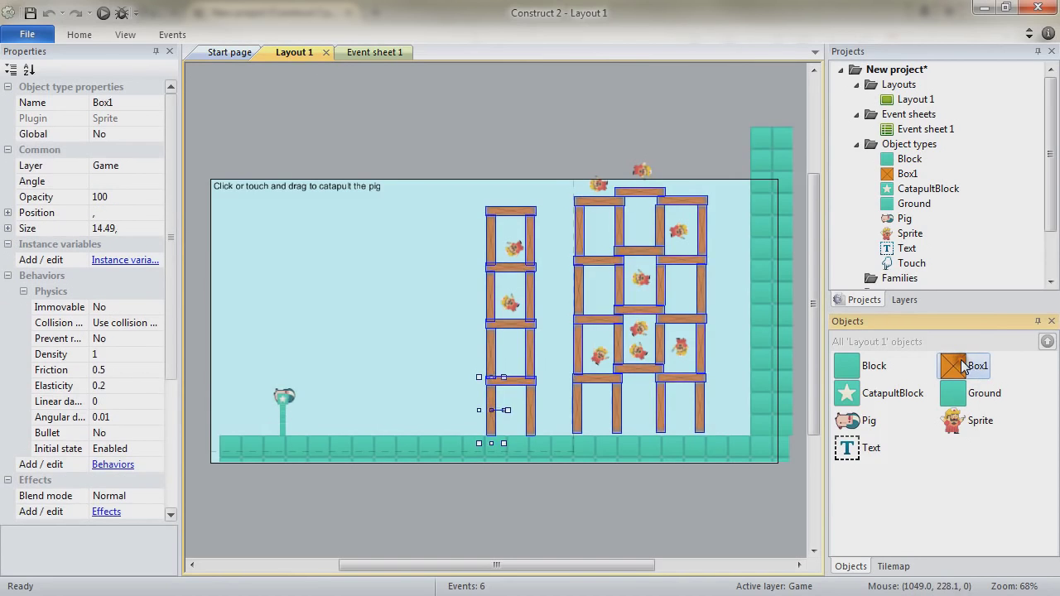
{"action": "left_click", "coordinate": [102, 357]}
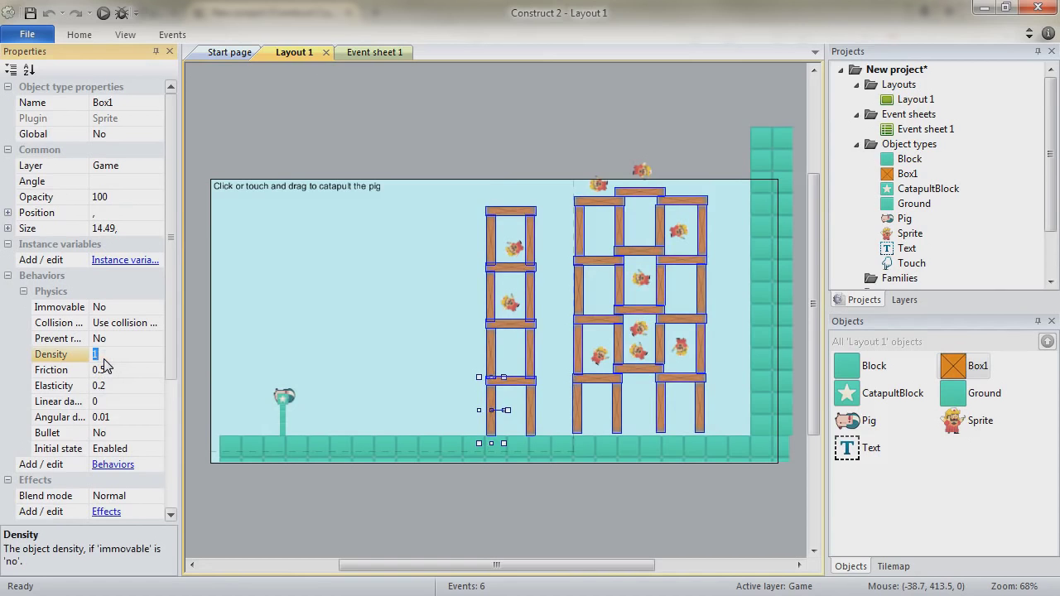
{"action": "type", "text": "0.5"}
{"action": "key", "text": "Return"}
{"action": "key", "text": "F5"}
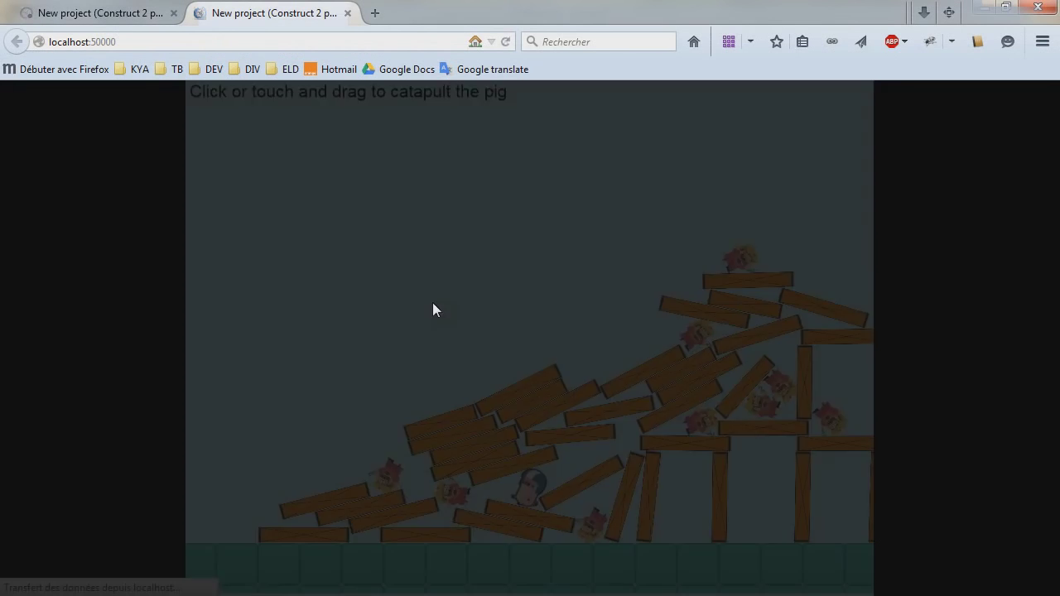
{"action": "left_click_drag", "start_coordinate": [328, 483], "coordinate": [279, 502]}
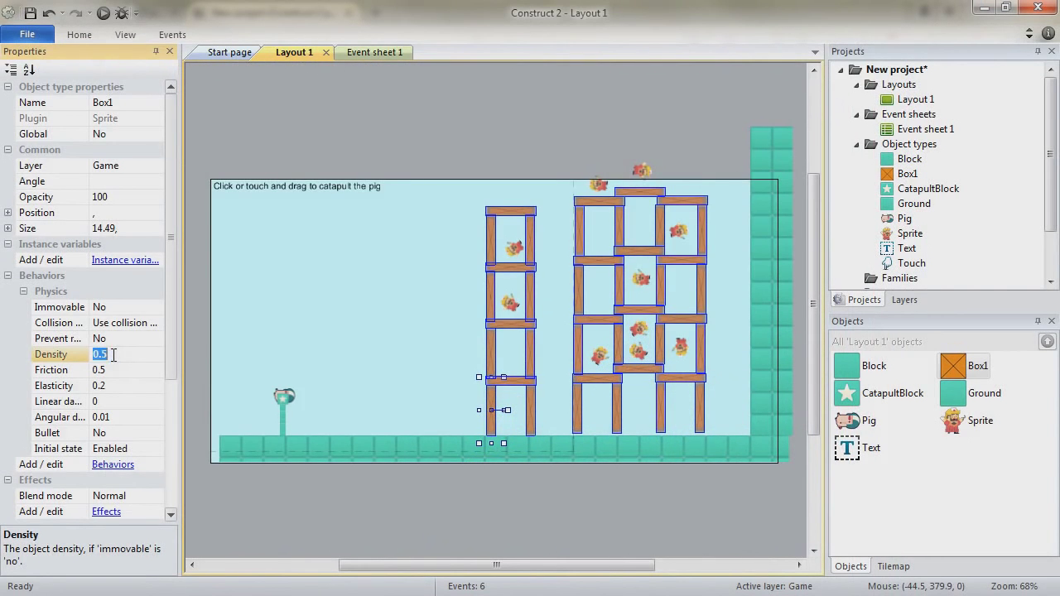
Step: Set the Box1 planks' density to 5, preview the layout, launch the pig at the towers and return to Construct 2
{"action": "type", "text": "5"}
{"action": "double_click", "coordinate": [106, 354]}
{"action": "key", "text": "F5"}
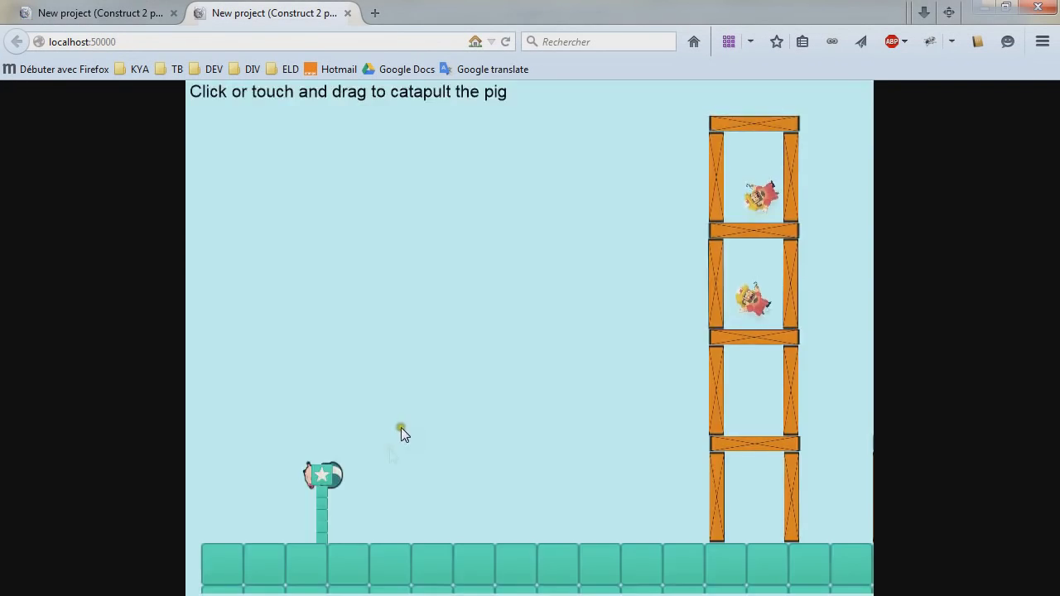
{"action": "left_click_drag", "start_coordinate": [322, 494], "coordinate": [257, 512]}
{"action": "left_click_drag", "start_coordinate": [73, 594], "coordinate": [141, 590]}
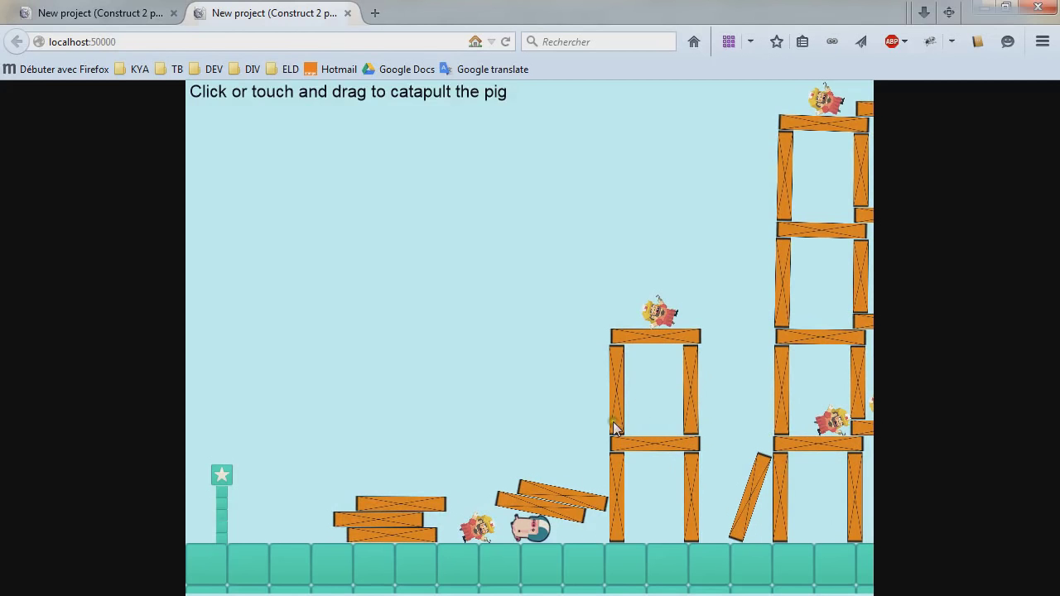
{"action": "key", "text": "alt+Tab"}
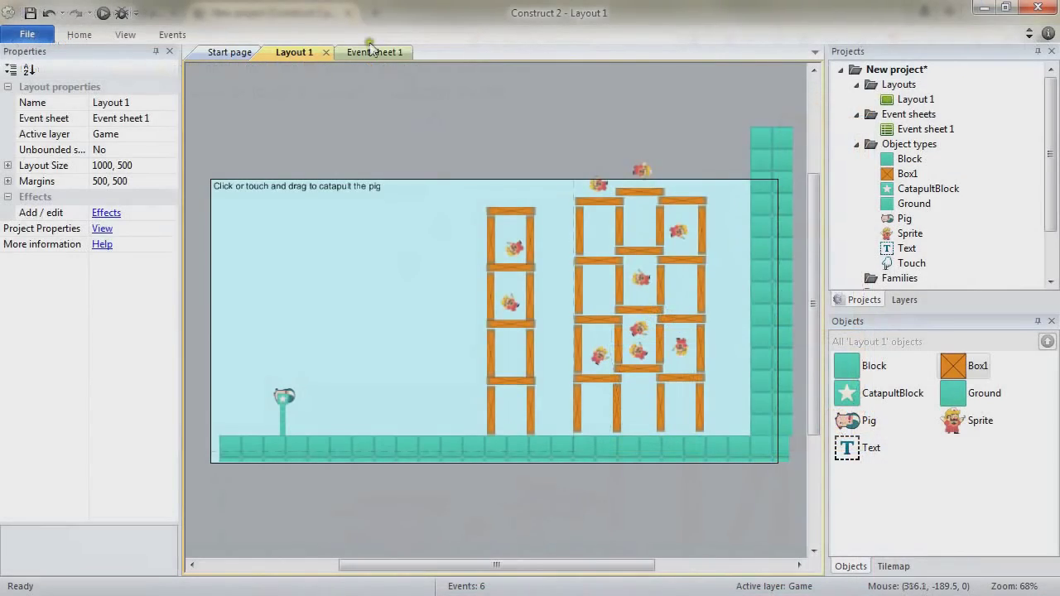
Step: Review the start-of-layout physics stepping action and the IsAiming = 1 event with its actions in Event sheet 1
{"action": "left_click", "coordinate": [375, 52]}
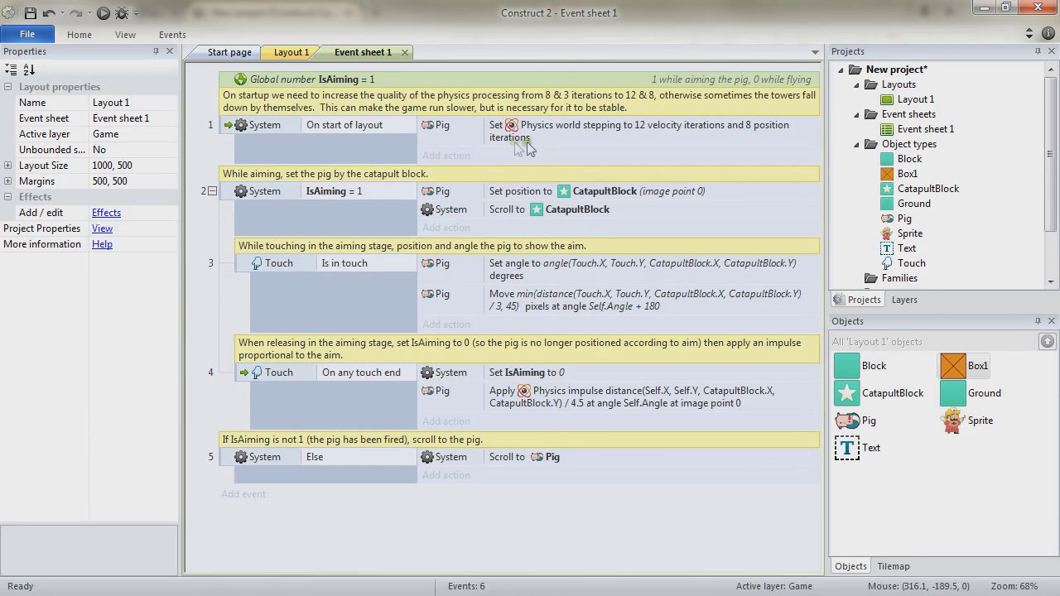
{"action": "left_click", "coordinate": [570, 129]}
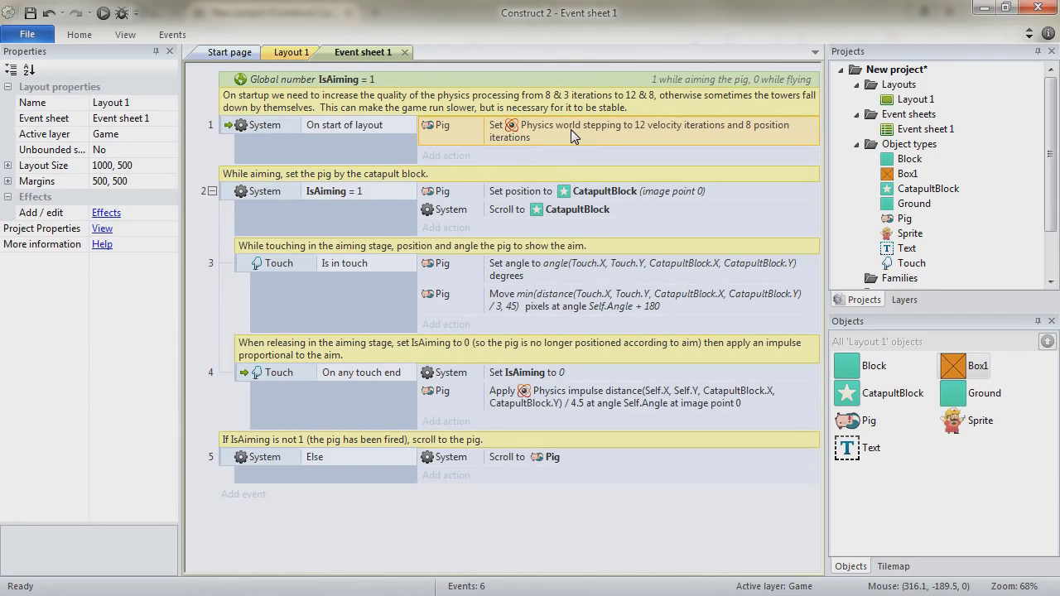
{"action": "left_click", "coordinate": [476, 106]}
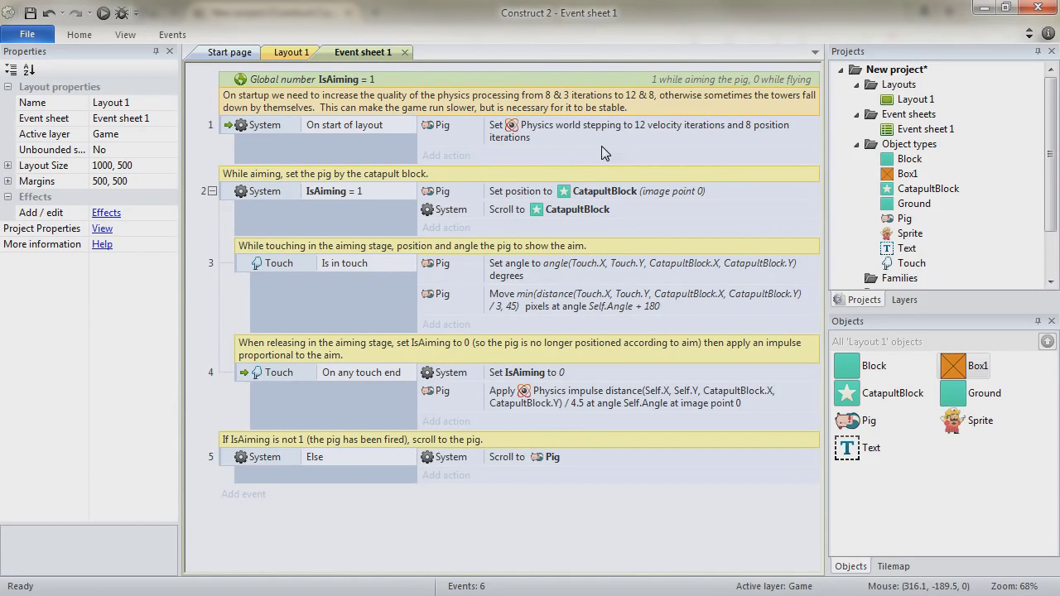
{"action": "left_click", "coordinate": [317, 197]}
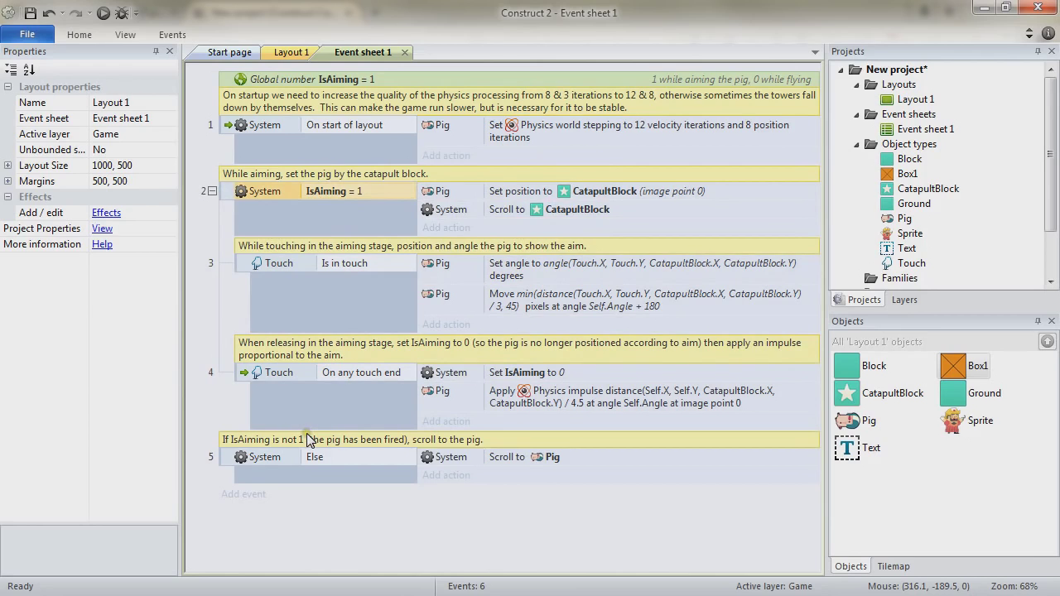
{"action": "left_click", "coordinate": [588, 192]}
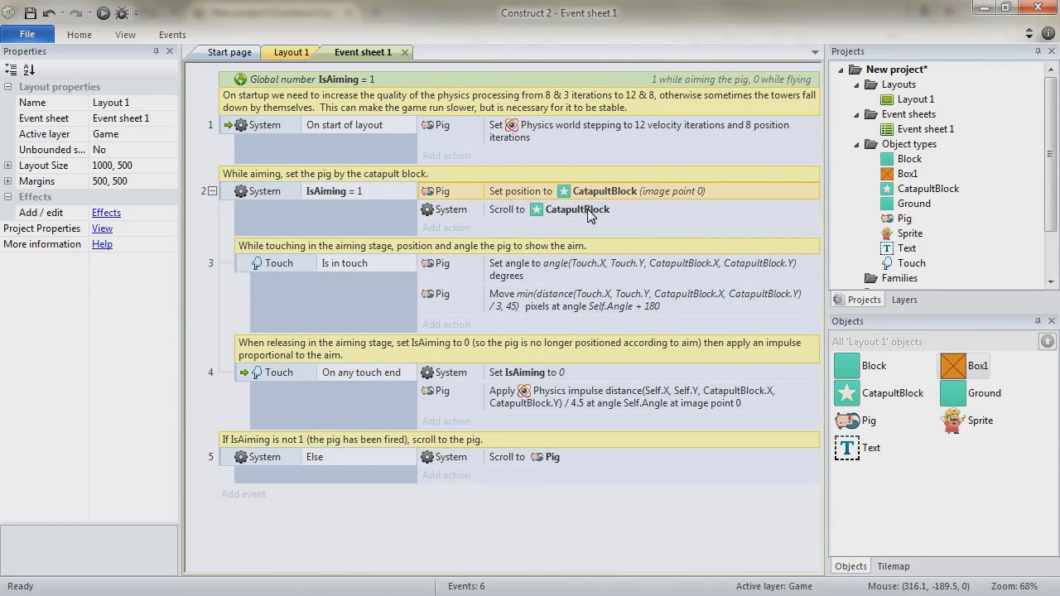
Step: Examine the touch events that aim the pig and apply the Physics impulse on release, and return to Layout 1
{"action": "left_click", "coordinate": [235, 268]}
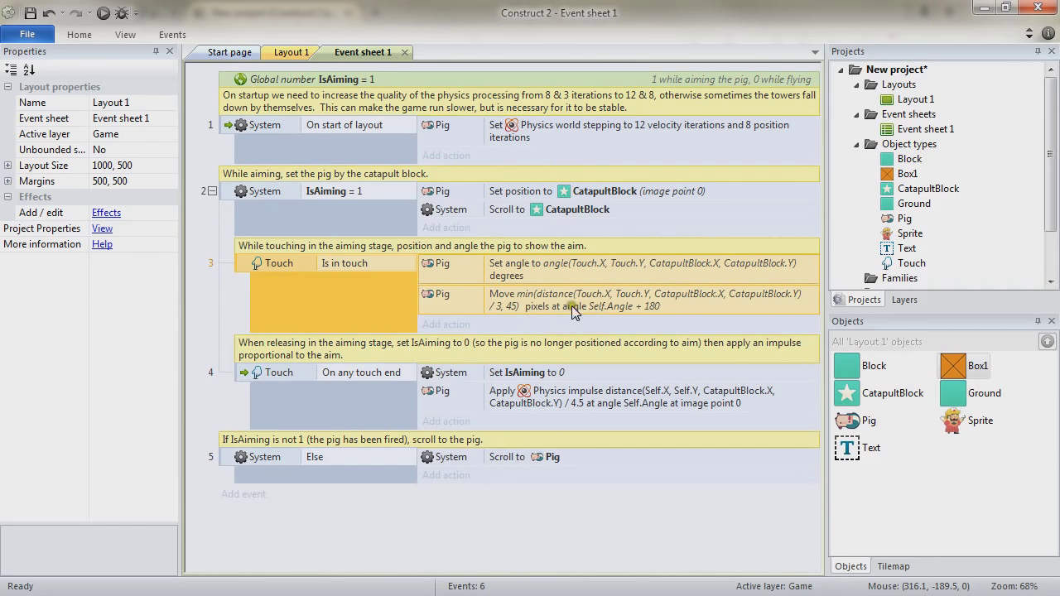
{"action": "left_click", "coordinate": [244, 375]}
{"action": "left_click", "coordinate": [563, 366]}
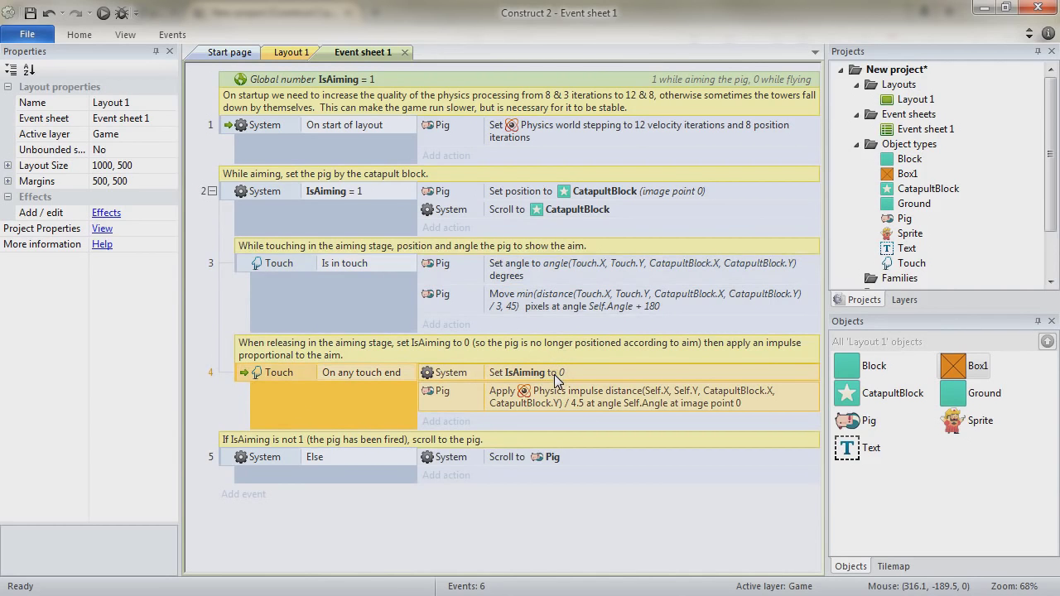
{"action": "left_click", "coordinate": [521, 190]}
{"action": "left_click", "coordinate": [569, 398]}
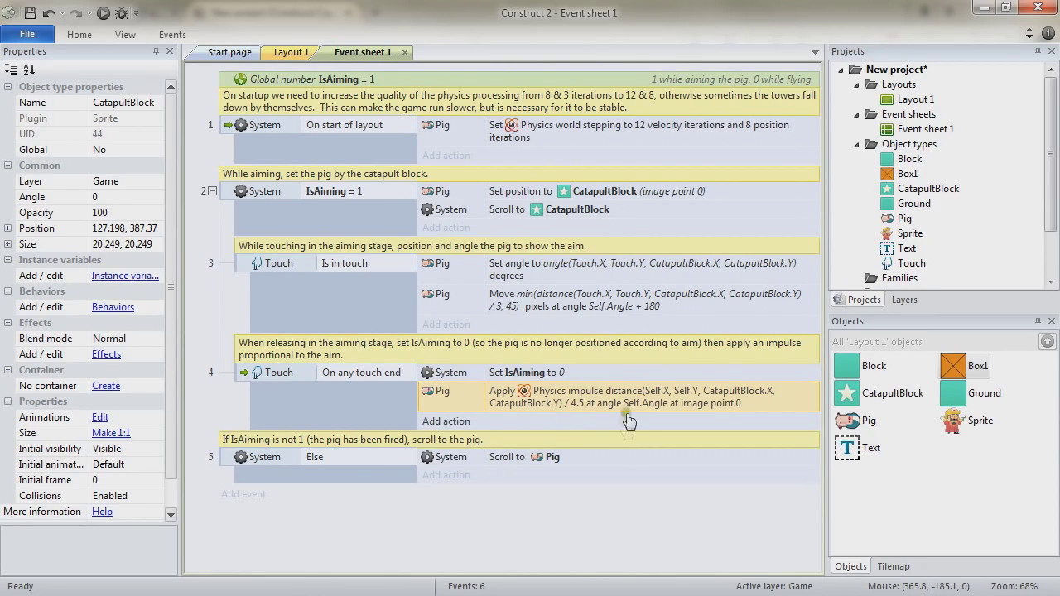
{"action": "left_click", "coordinate": [515, 270]}
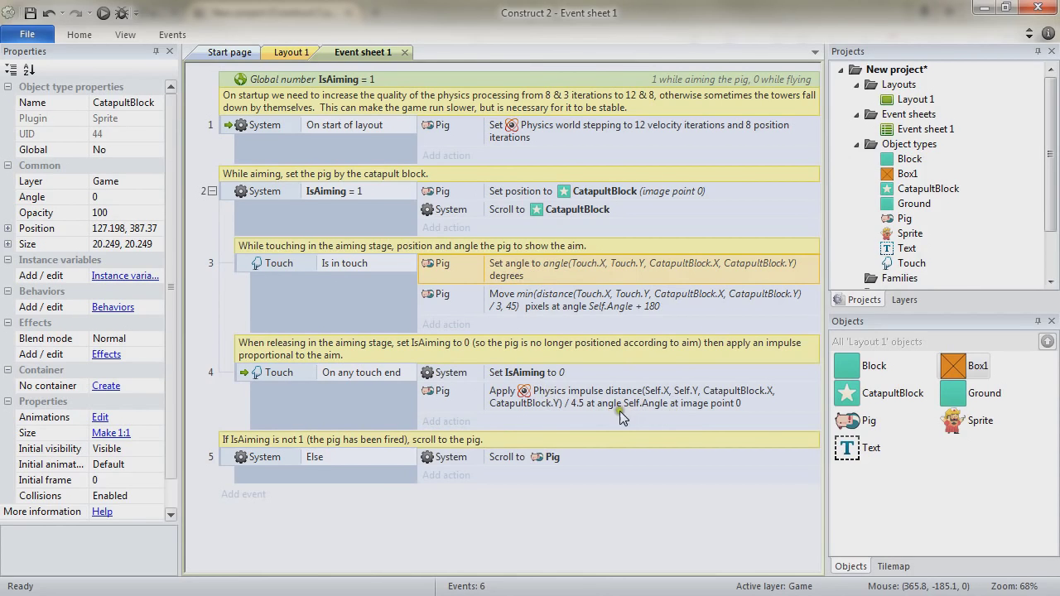
{"action": "left_click", "coordinate": [290, 51]}
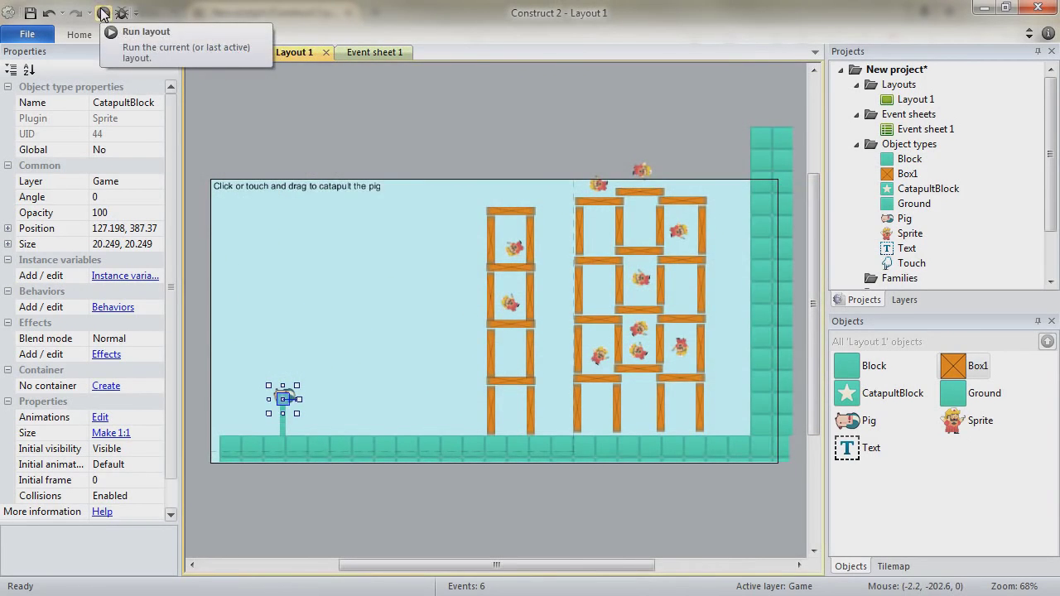
{"action": "left_click", "coordinate": [455, 159]}
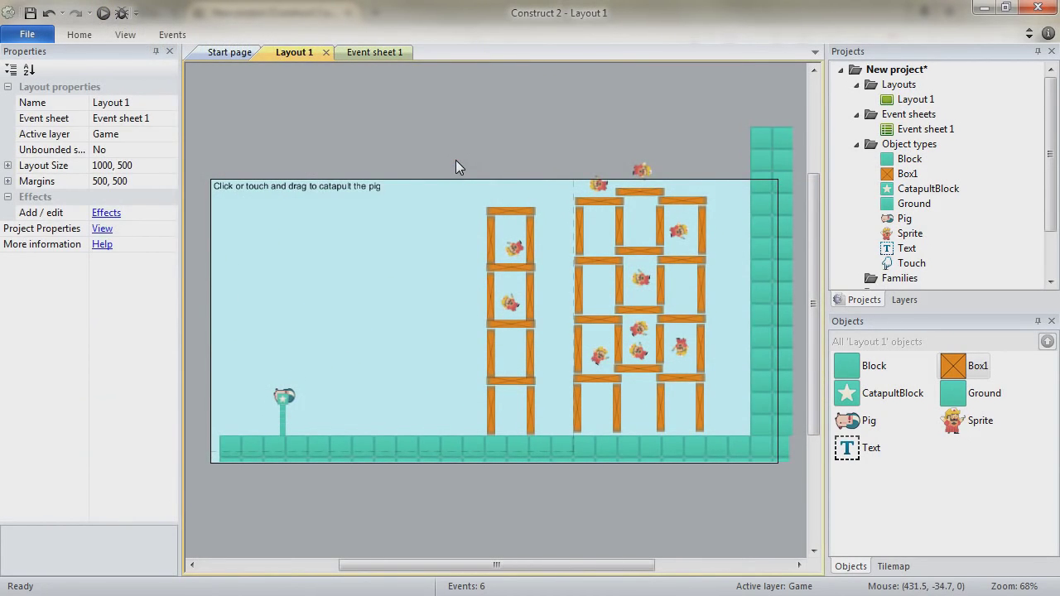
{"action": "left_click", "coordinate": [452, 221]}
{"action": "left_click", "coordinate": [381, 238]}
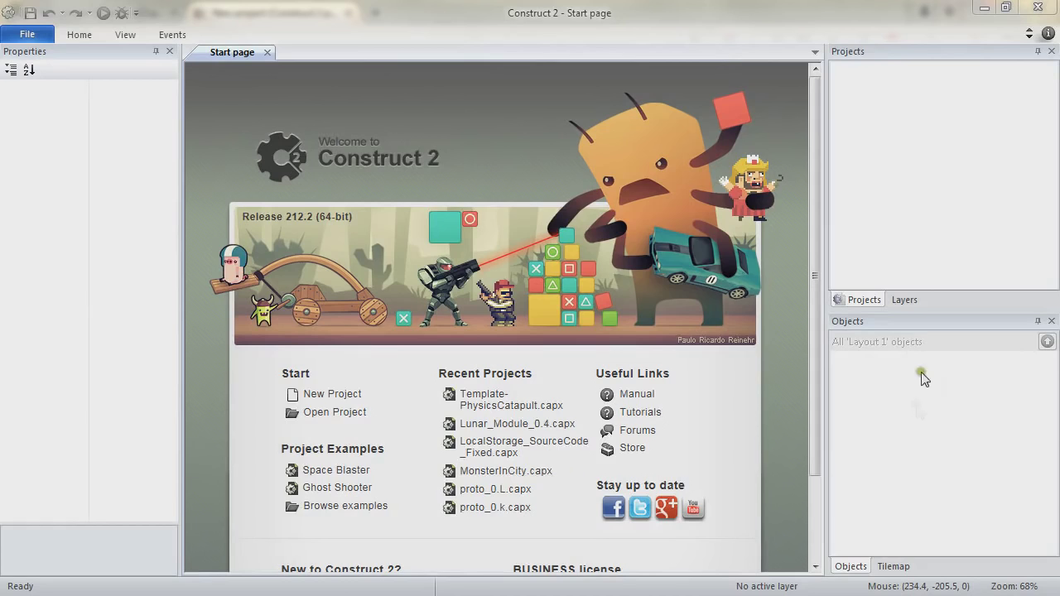
Step: Create a new empty project with default settings
{"action": "left_click", "coordinate": [328, 401]}
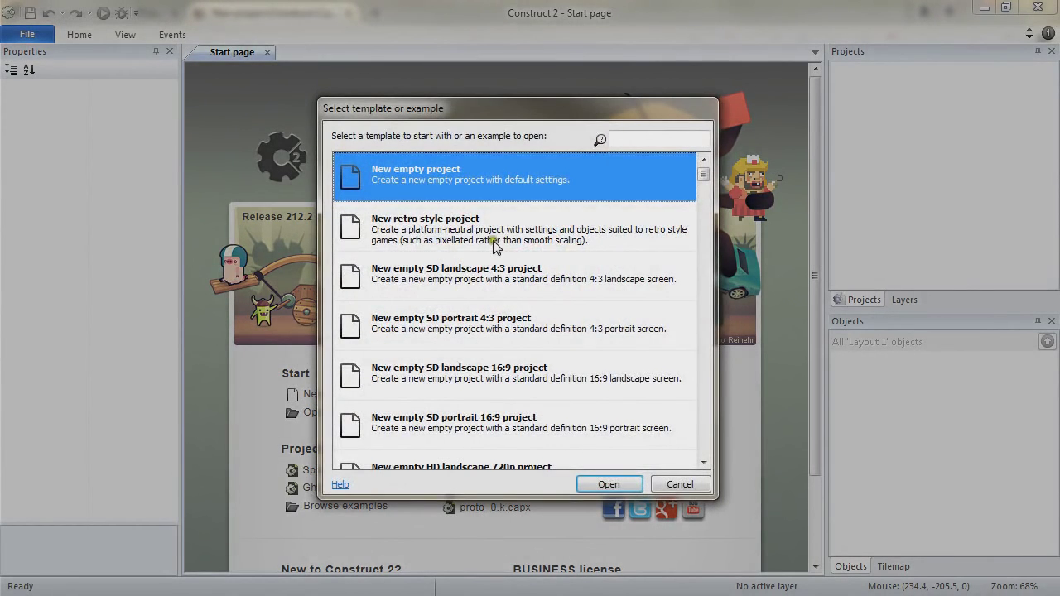
{"action": "left_click", "coordinate": [611, 487]}
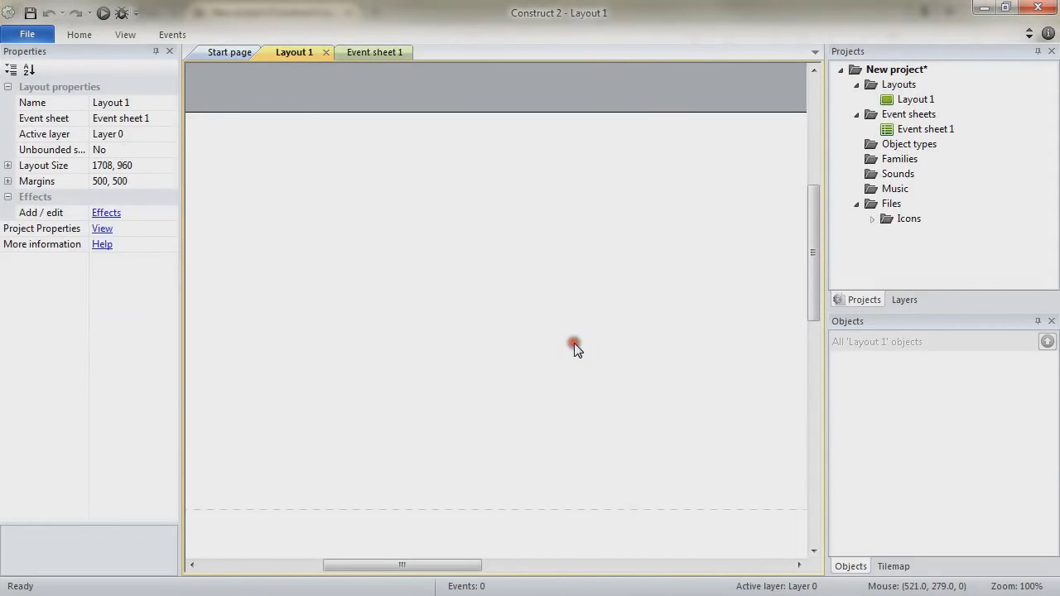
{"action": "scroll", "coordinate": [498, 356], "scroll_direction": "down", "scroll_amount": 2, "text": "ctrl"}
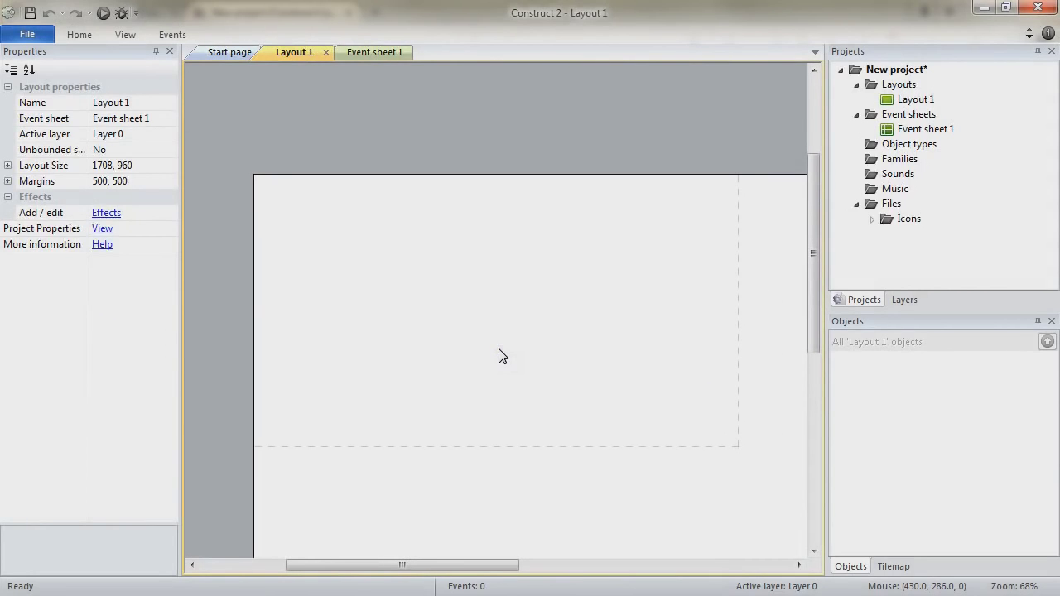
{"action": "scroll", "coordinate": [546, 291], "scroll_direction": "down", "scroll_amount": 3, "text": "ctrl"}
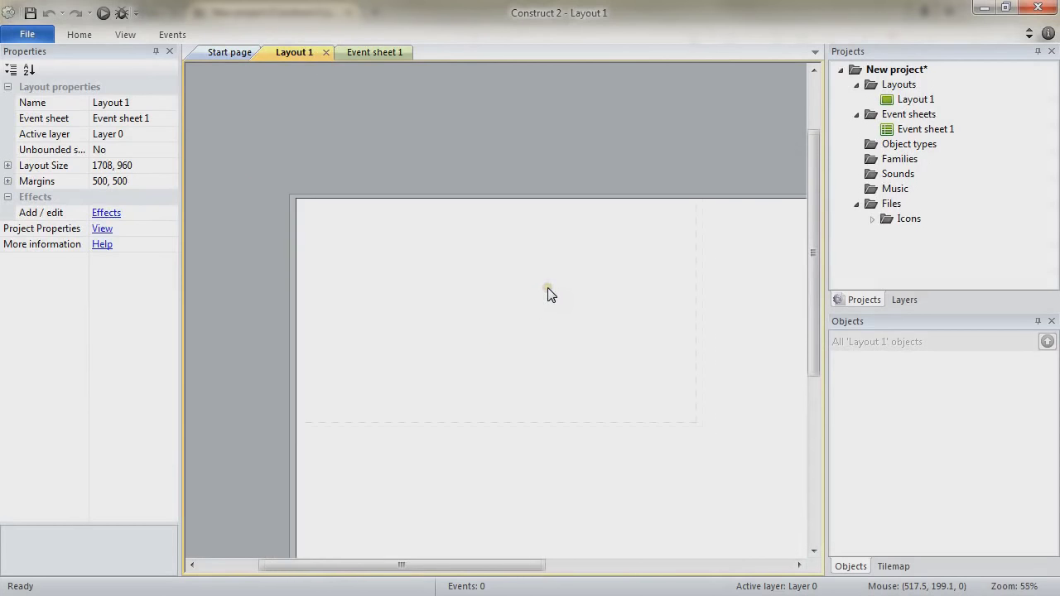
{"action": "scroll", "coordinate": [548, 293], "scroll_direction": "up", "scroll_amount": 4, "text": "ctrl"}
{"action": "scroll", "coordinate": [547, 293], "scroll_direction": "down", "scroll_amount": 3, "text": "ctrl"}
{"action": "scroll", "coordinate": [546, 293], "scroll_direction": "up", "scroll_amount": 2, "text": "ctrl"}
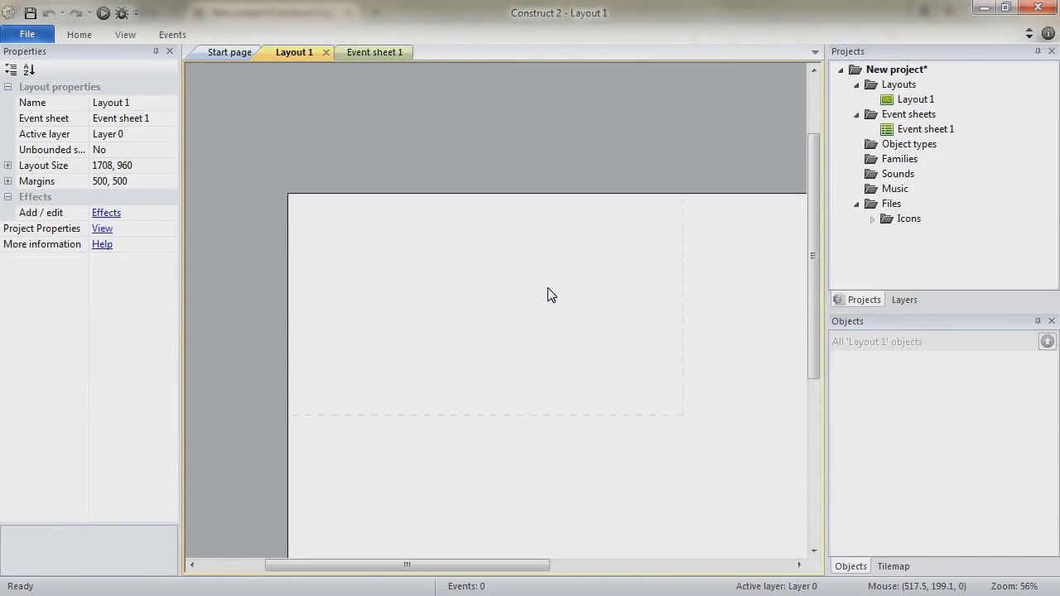
Step: Check the project's window size and set Layout 1's layout size to 854, 480 to match it
{"action": "left_click", "coordinate": [896, 69]}
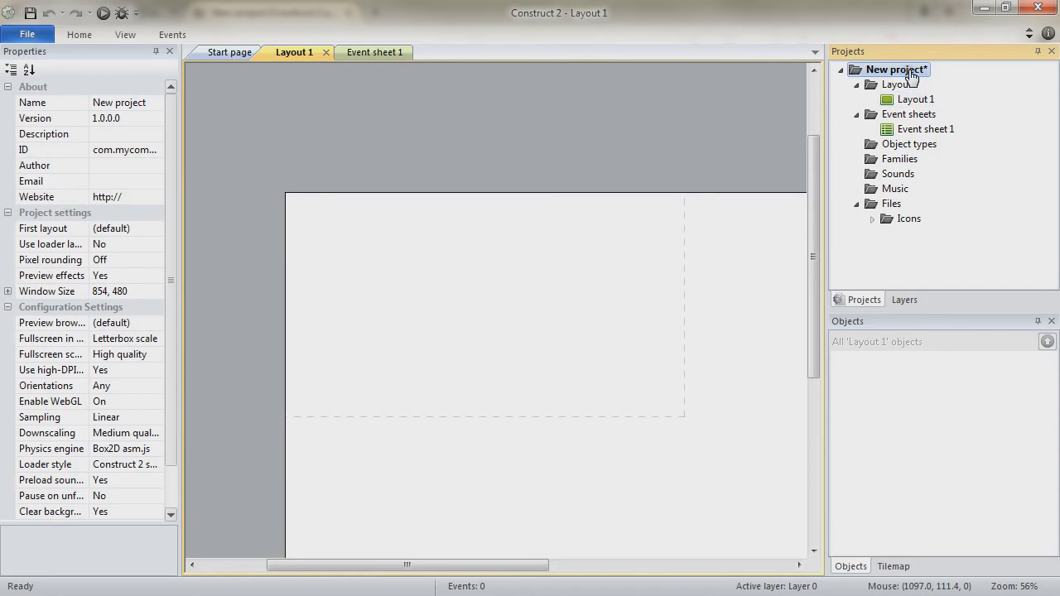
{"action": "left_click", "coordinate": [131, 290]}
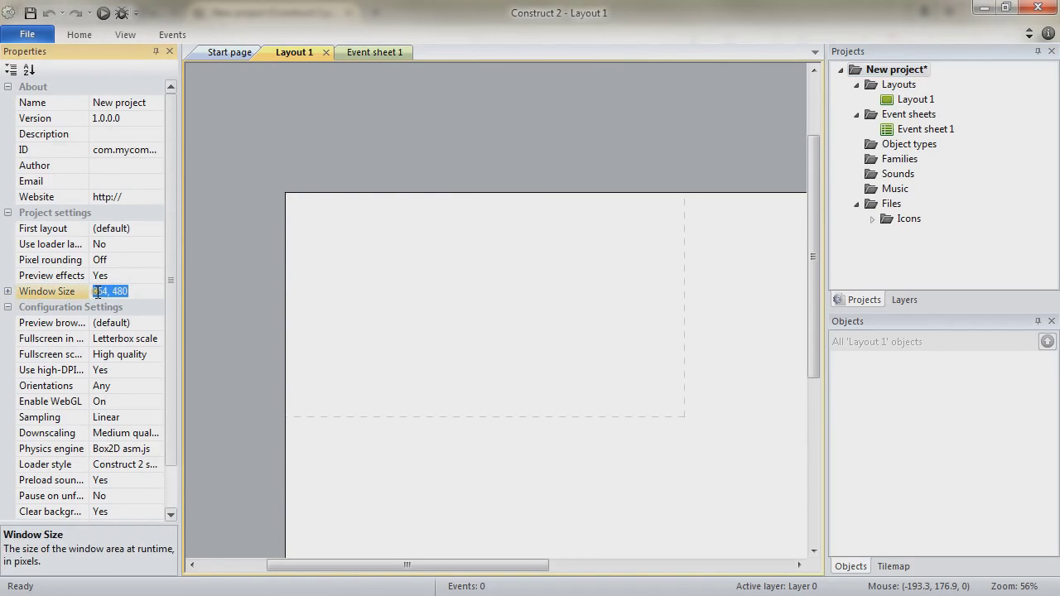
{"action": "left_click", "coordinate": [921, 101]}
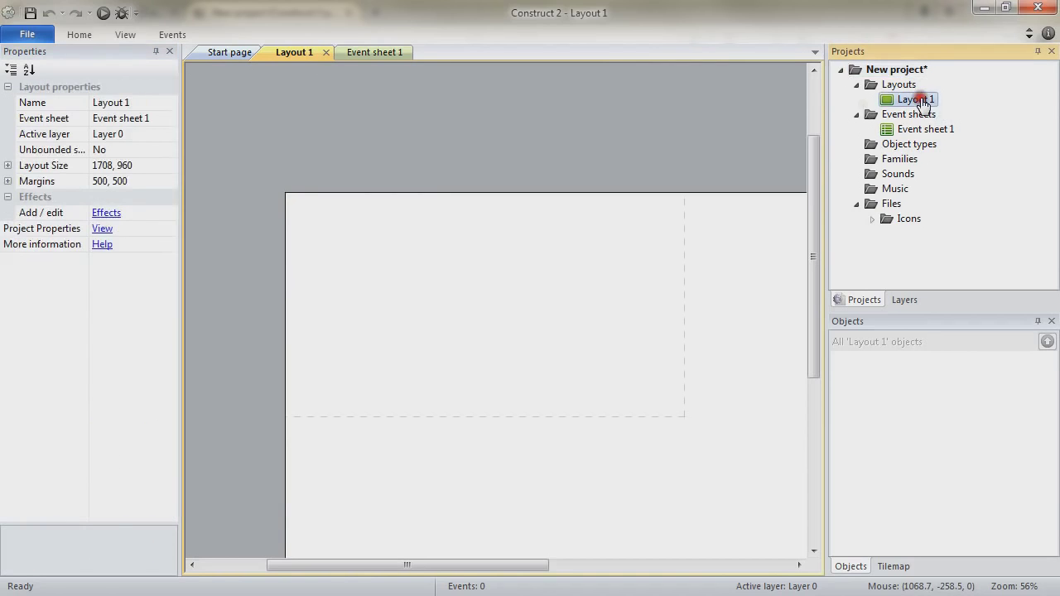
{"action": "left_click", "coordinate": [145, 165]}
{"action": "type", "text": "854,480"}
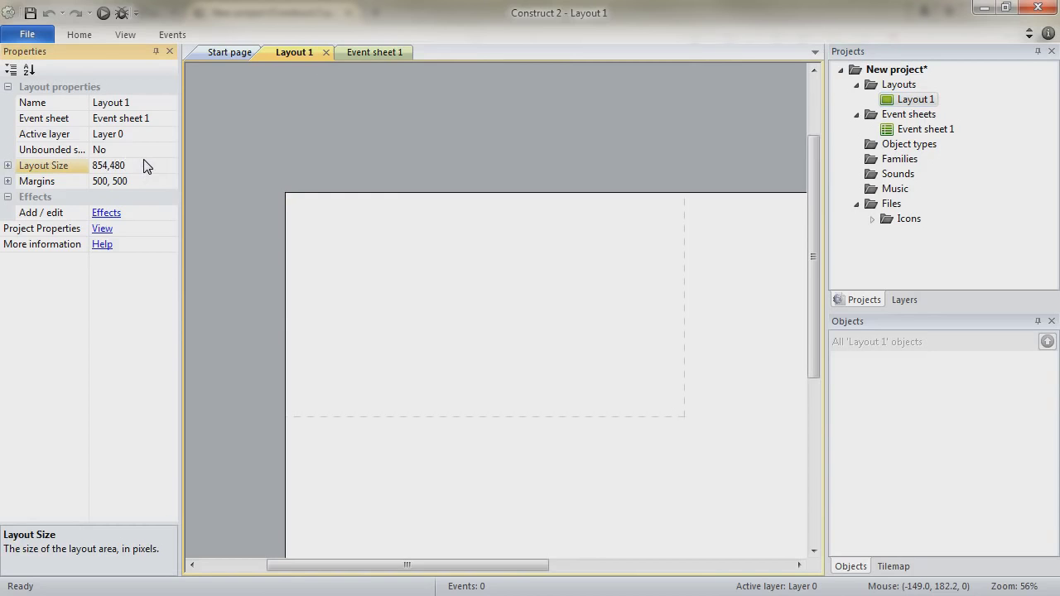
{"action": "key", "text": "Return"}
{"action": "left_click", "coordinate": [489, 313]}
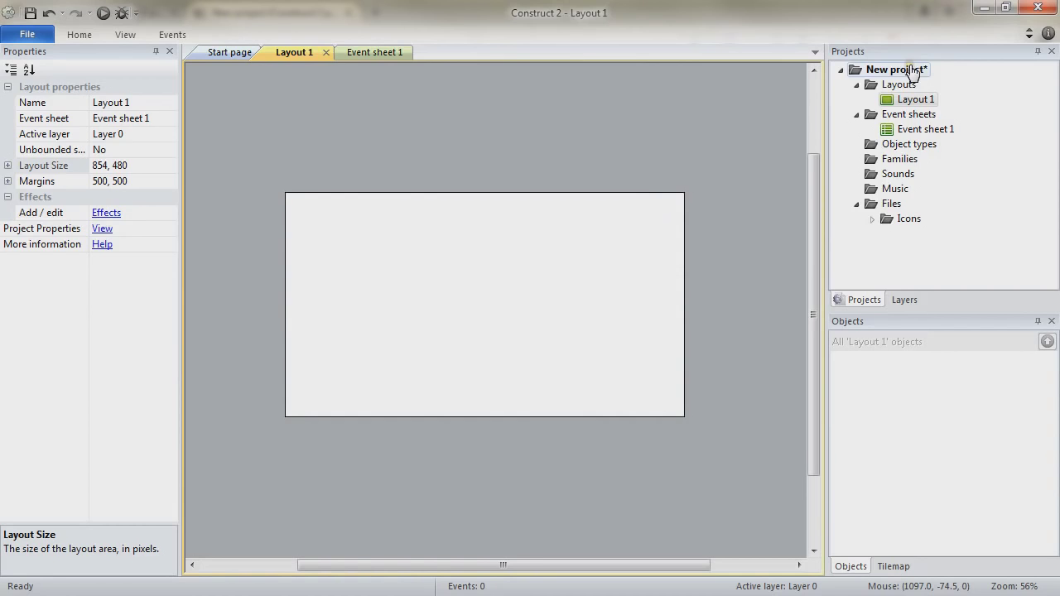
Step: Insert a Tiled Background object into the layout
{"action": "left_click", "coordinate": [485, 298]}
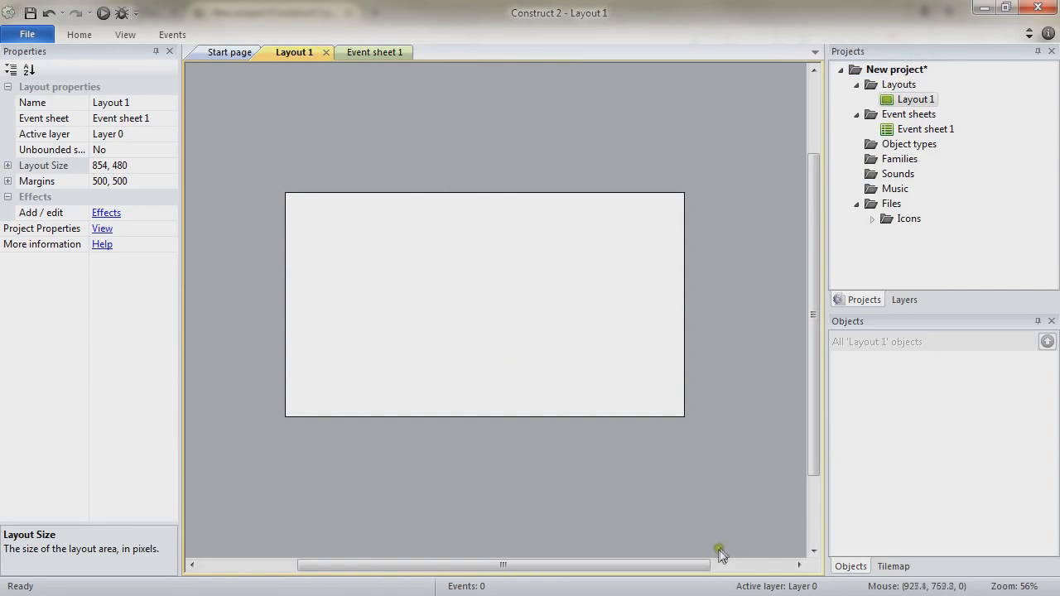
{"action": "left_click_drag", "start_coordinate": [701, 567], "coordinate": [686, 570]}
{"action": "left_click", "coordinate": [414, 301]}
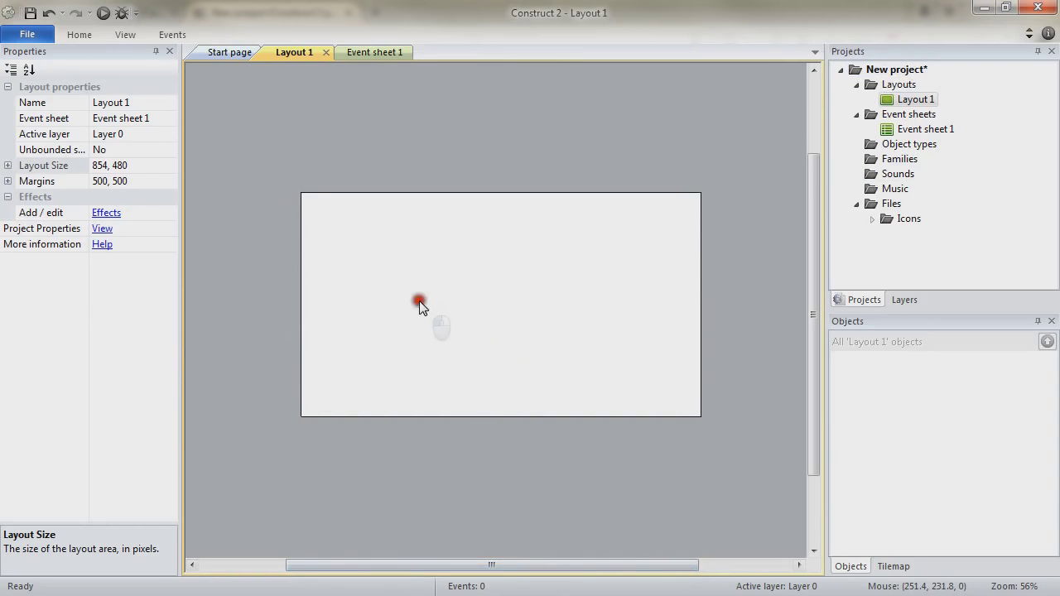
{"action": "left_click", "coordinate": [427, 308]}
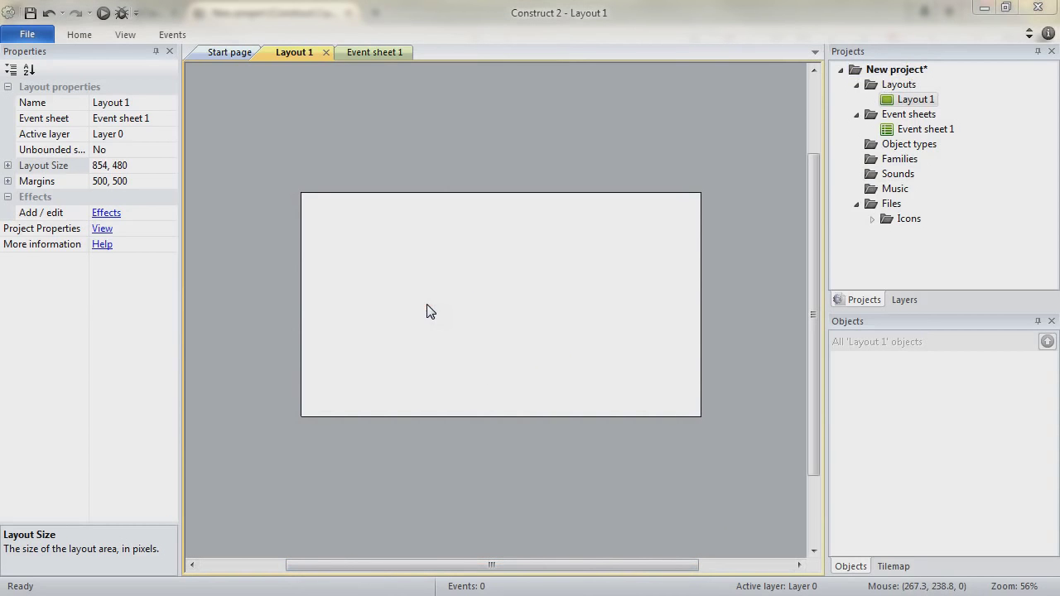
{"action": "double_click", "coordinate": [424, 303]}
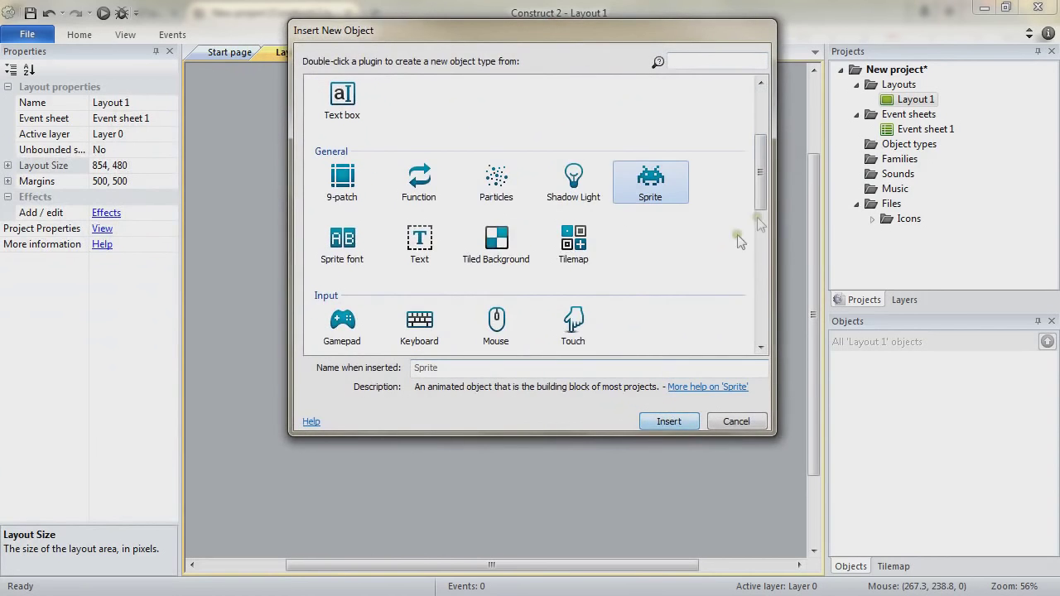
{"action": "left_click", "coordinate": [492, 241]}
{"action": "left_click", "coordinate": [646, 422]}
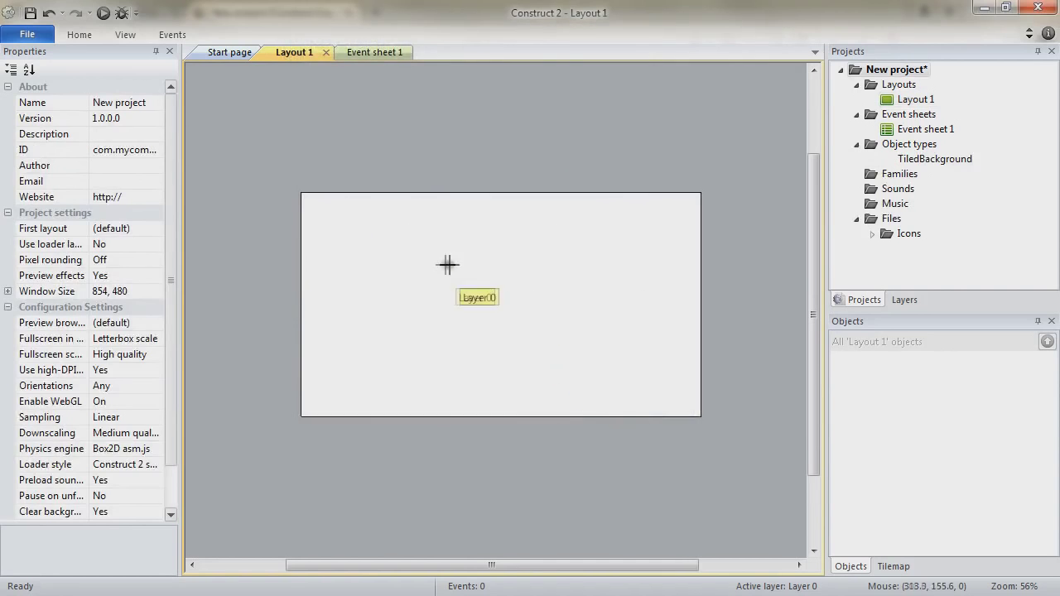
{"action": "left_click", "coordinate": [430, 336]}
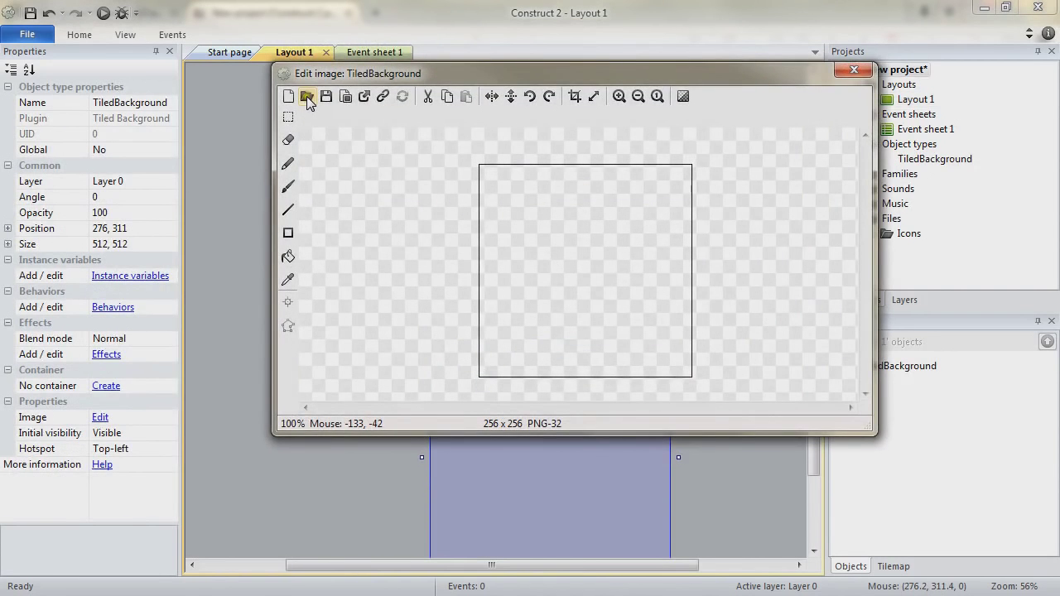
Step: Load Ground.png from the gfx folder as the tiled background's image and close the image editor
{"action": "left_click", "coordinate": [307, 98]}
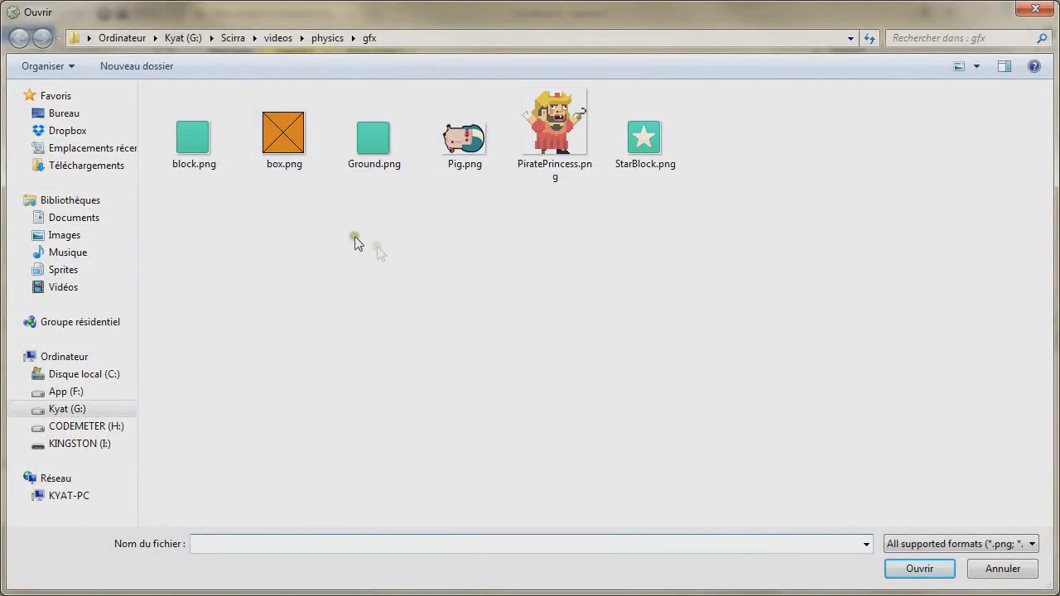
{"action": "left_click", "coordinate": [374, 145]}
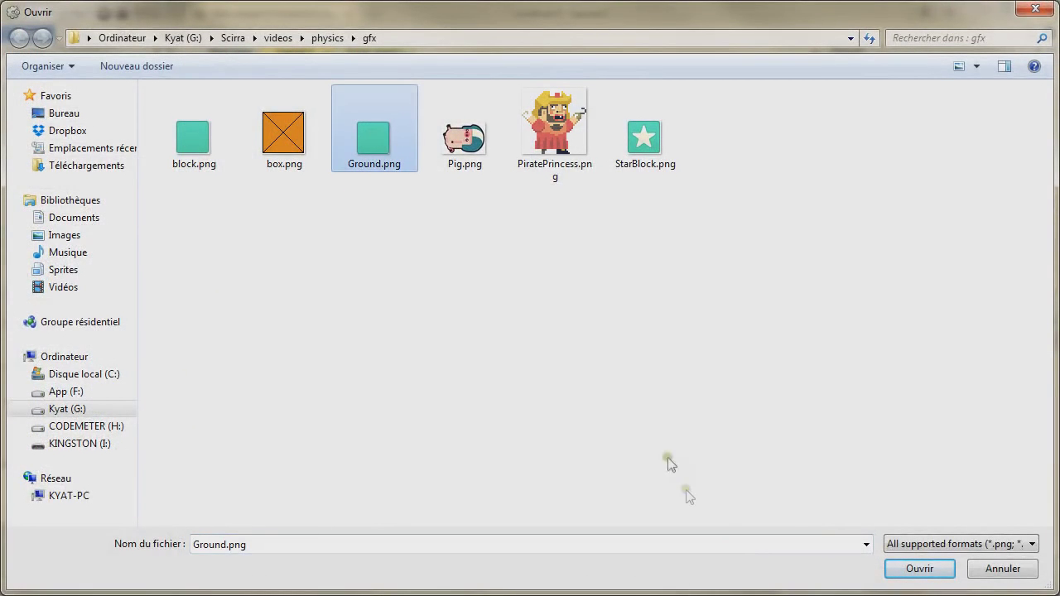
{"action": "left_click", "coordinate": [919, 569]}
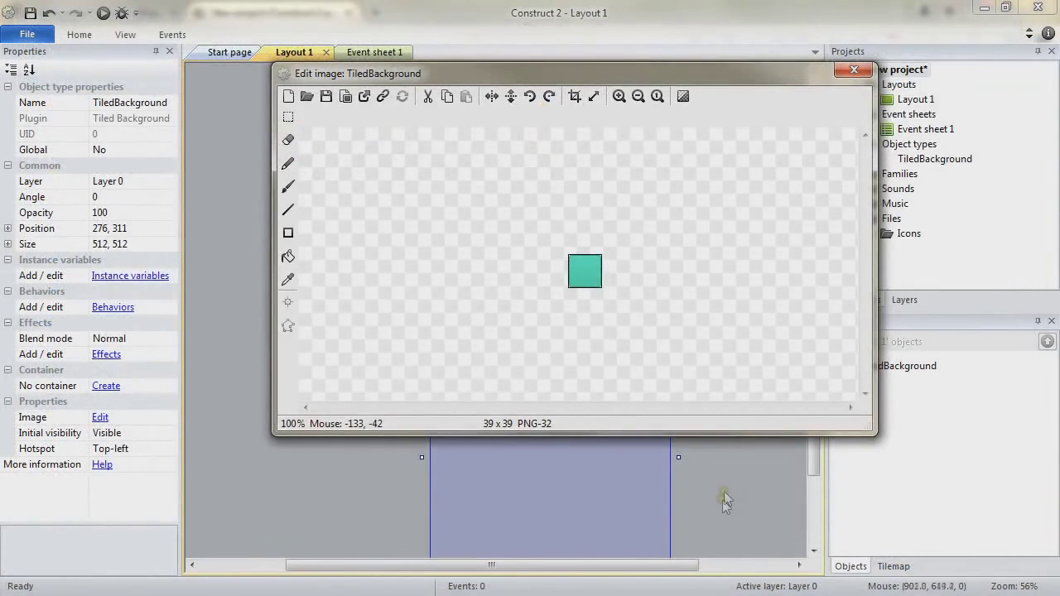
{"action": "left_click", "coordinate": [856, 73]}
Step: Move the tiled background to 104, 153 and shrink it to a single row of four tiles, about 156 by 39 pixels
{"action": "left_click_drag", "start_coordinate": [535, 480], "coordinate": [454, 411]}
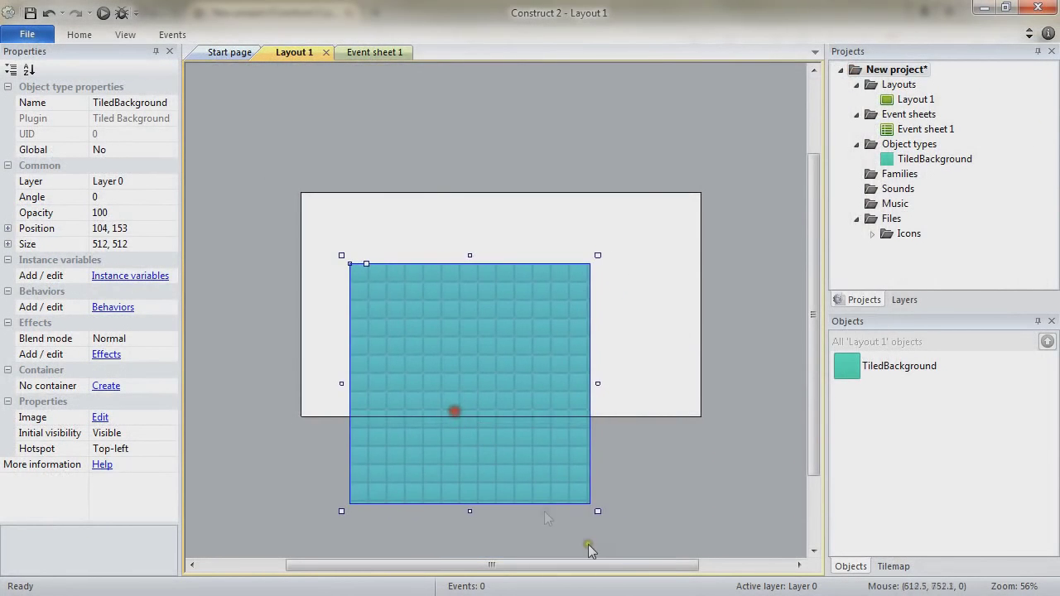
{"action": "left_click_drag", "start_coordinate": [597, 508], "coordinate": [432, 290]}
{"action": "left_click", "coordinate": [419, 294]}
{"action": "scroll", "coordinate": [425, 296], "scroll_direction": "up", "scroll_amount": 4, "text": "ctrl"}
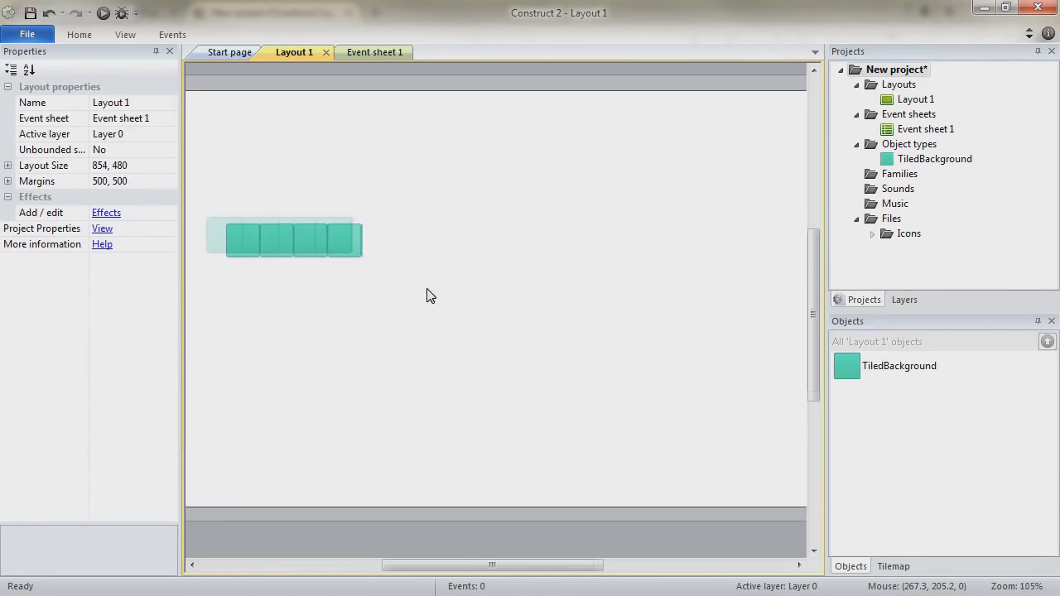
{"action": "middle_click_drag", "start_coordinate": [366, 352], "coordinate": [532, 267]}
{"action": "left_click", "coordinate": [513, 228]}
{"action": "left_click_drag", "start_coordinate": [529, 220], "coordinate": [526, 219]}
{"action": "left_click", "coordinate": [519, 297]}
Step: Rename the tiled background object as Platform
{"action": "left_click", "coordinate": [461, 210]}
{"action": "left_click", "coordinate": [117, 105]}
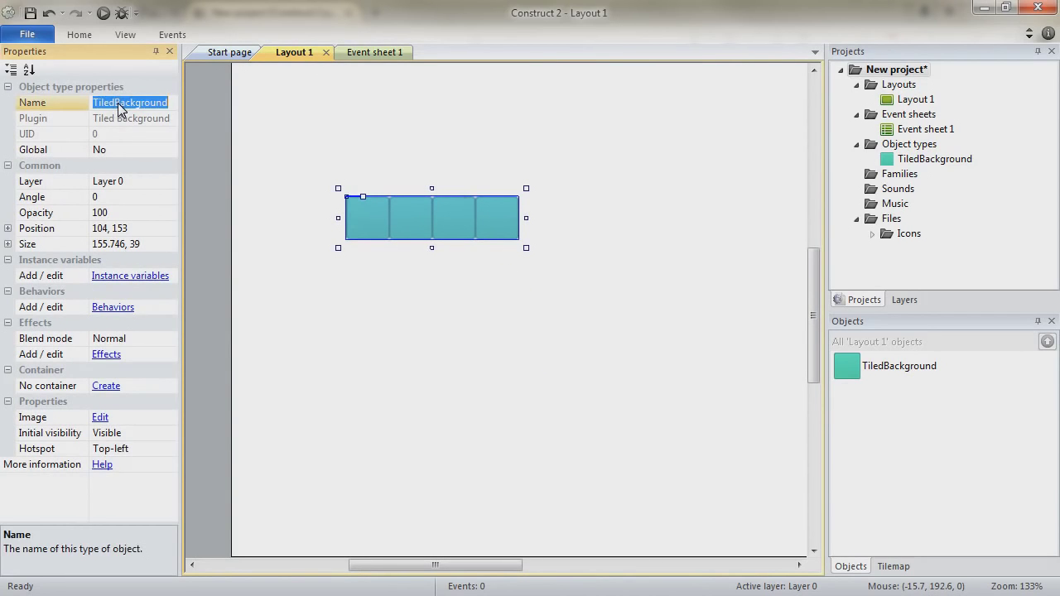
{"action": "type", "text": "Platform"}
{"action": "key", "text": "Return"}
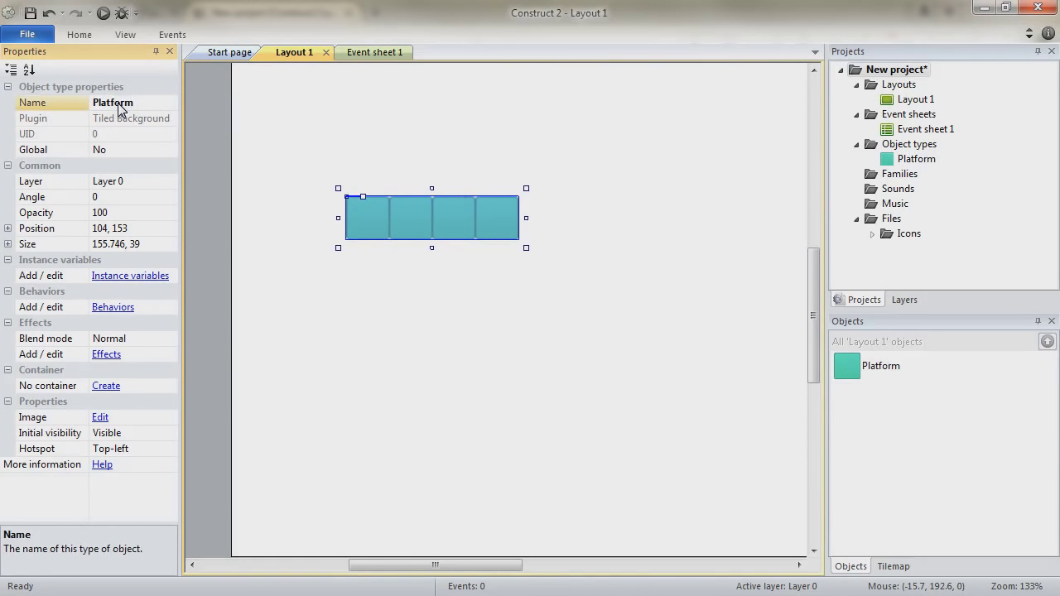
Step: Add the Physics behavior to the Platform object
{"action": "left_click", "coordinate": [109, 308]}
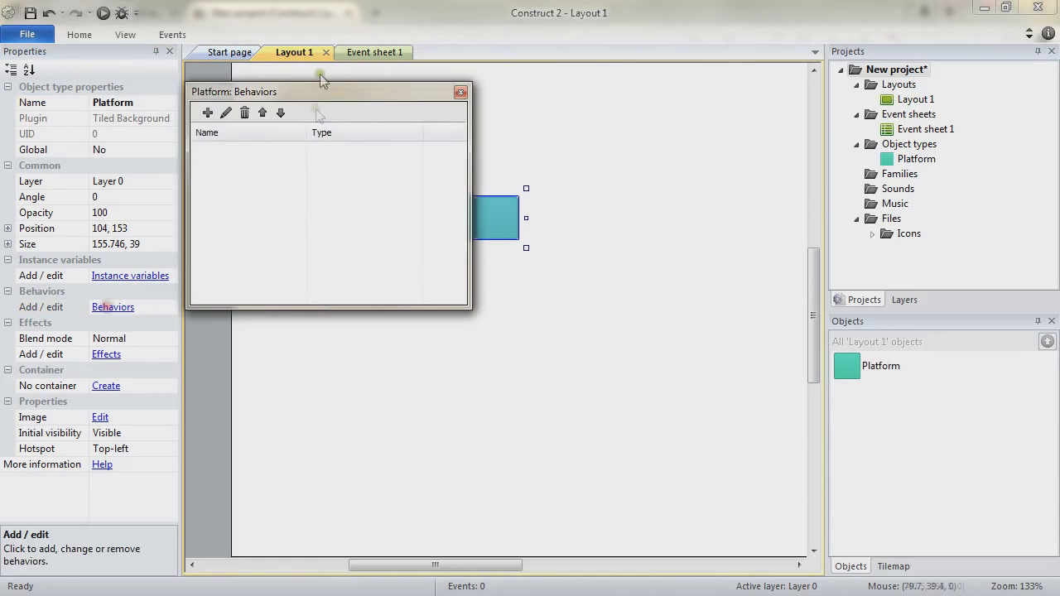
{"action": "left_click", "coordinate": [208, 112]}
{"action": "scroll", "coordinate": [497, 395], "scroll_direction": "down", "scroll_amount": 1}
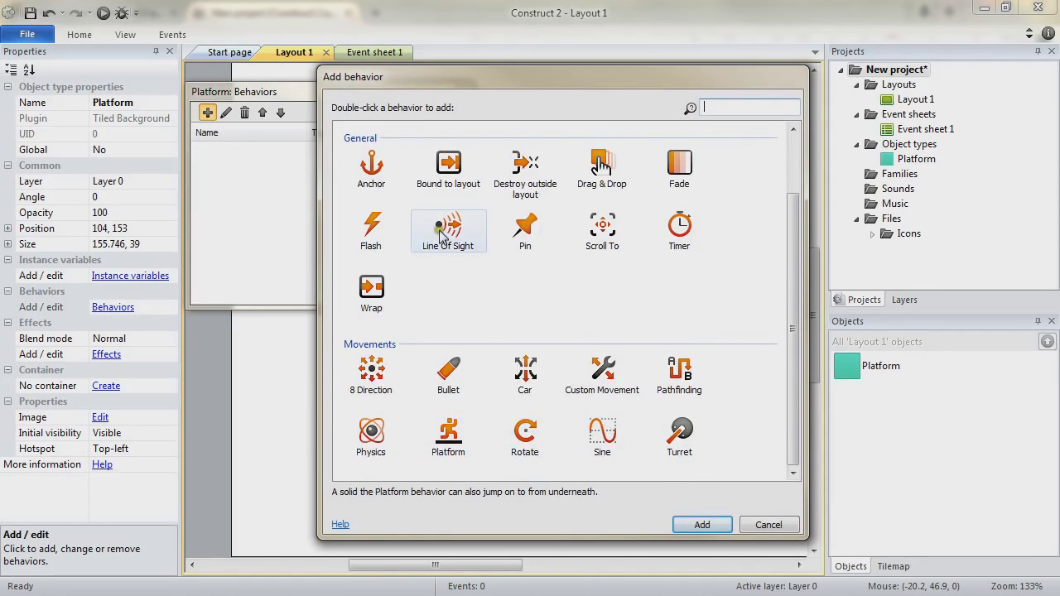
{"action": "left_click", "coordinate": [373, 441]}
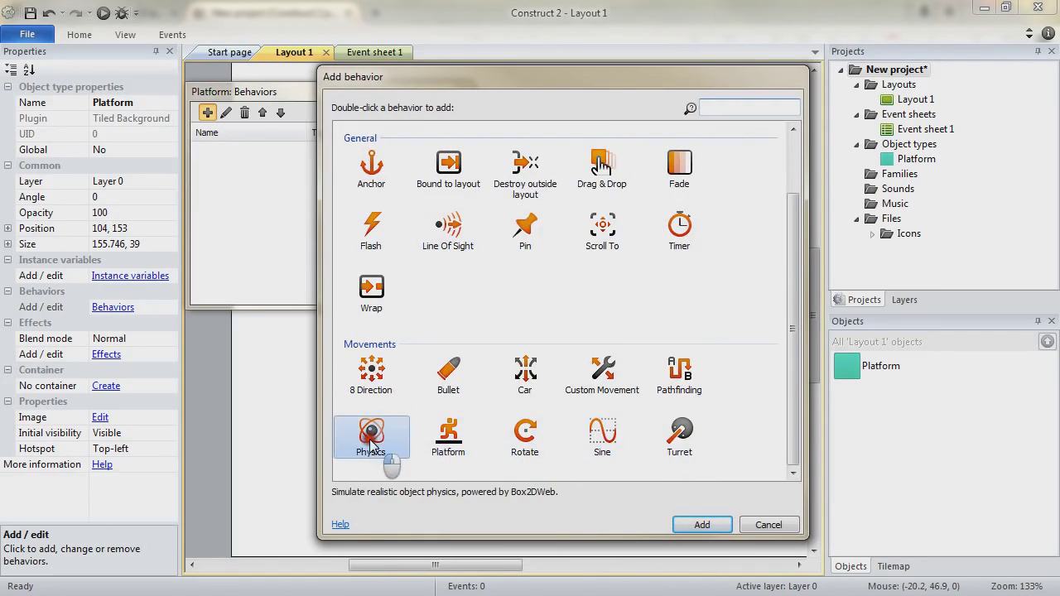
{"action": "left_click", "coordinate": [701, 525]}
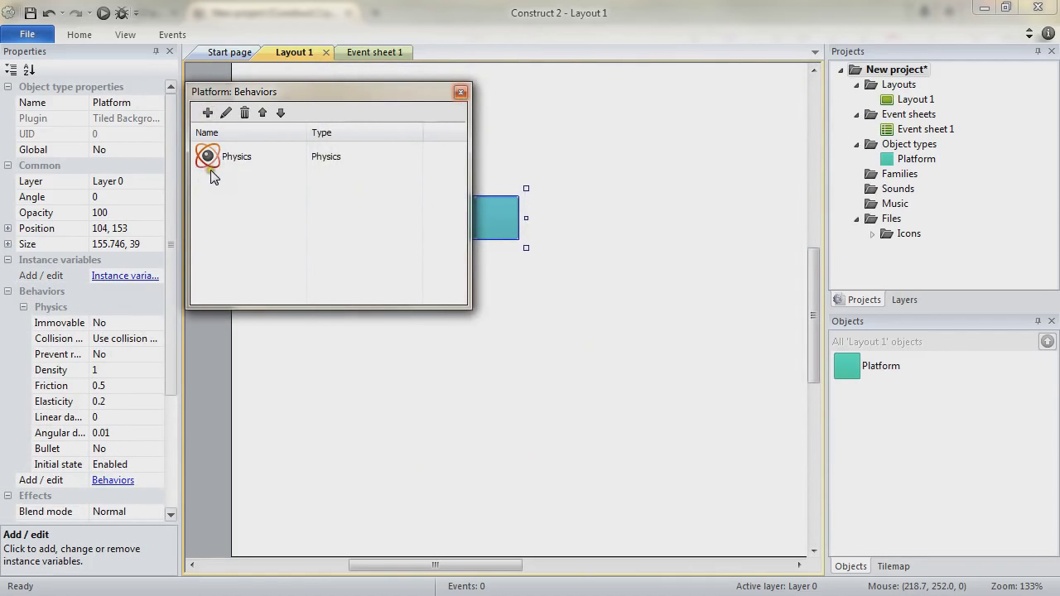
{"action": "left_click", "coordinate": [459, 92]}
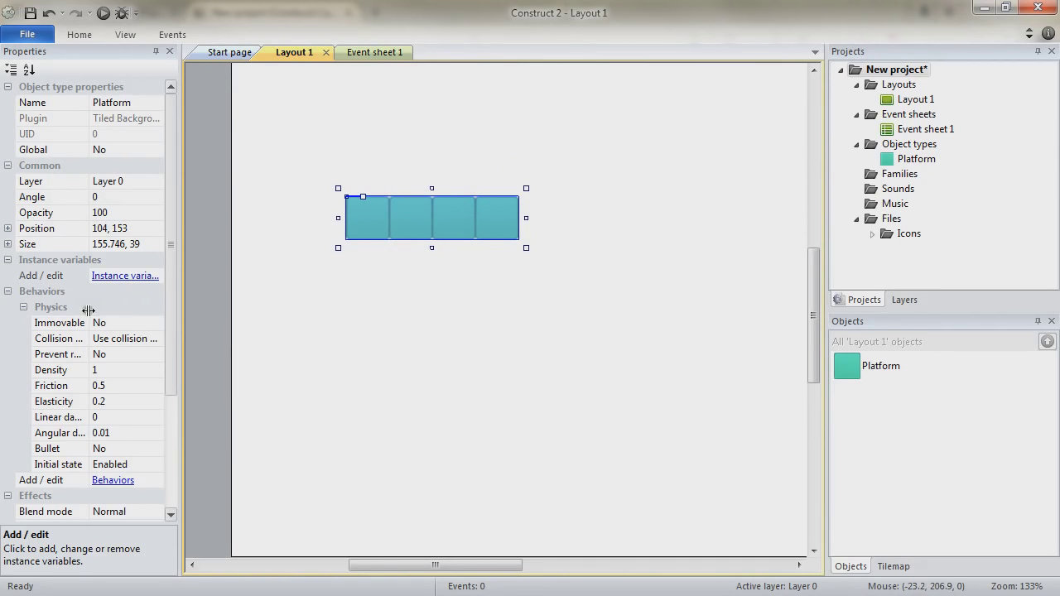
Step: Set the Platform's Physics Immovable property to Yes
{"action": "left_click", "coordinate": [373, 223]}
{"action": "left_click", "coordinate": [158, 327]}
{"action": "left_click", "coordinate": [140, 349]}
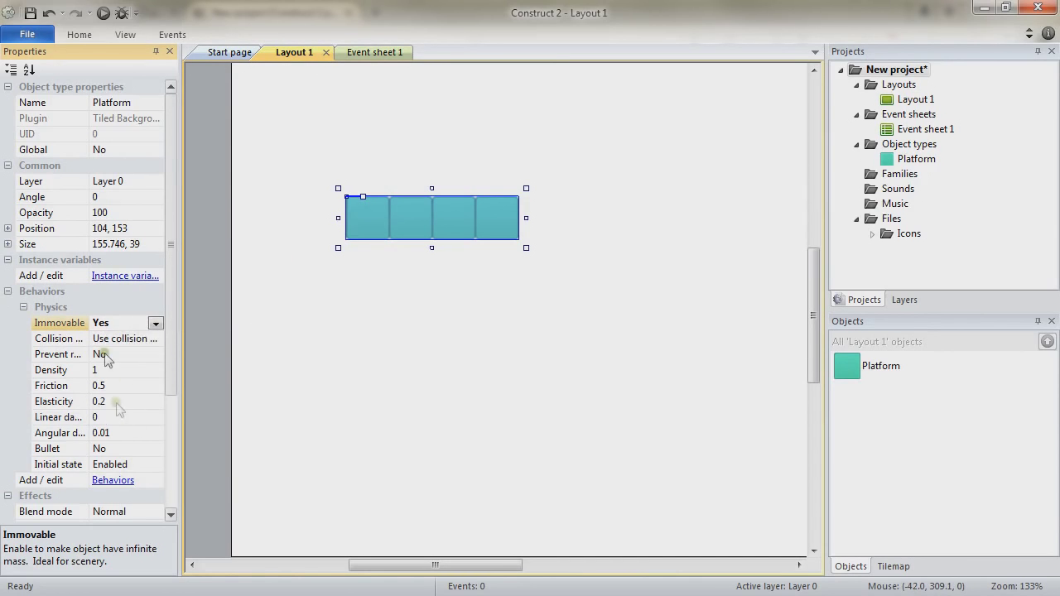
{"action": "left_click", "coordinate": [305, 326]}
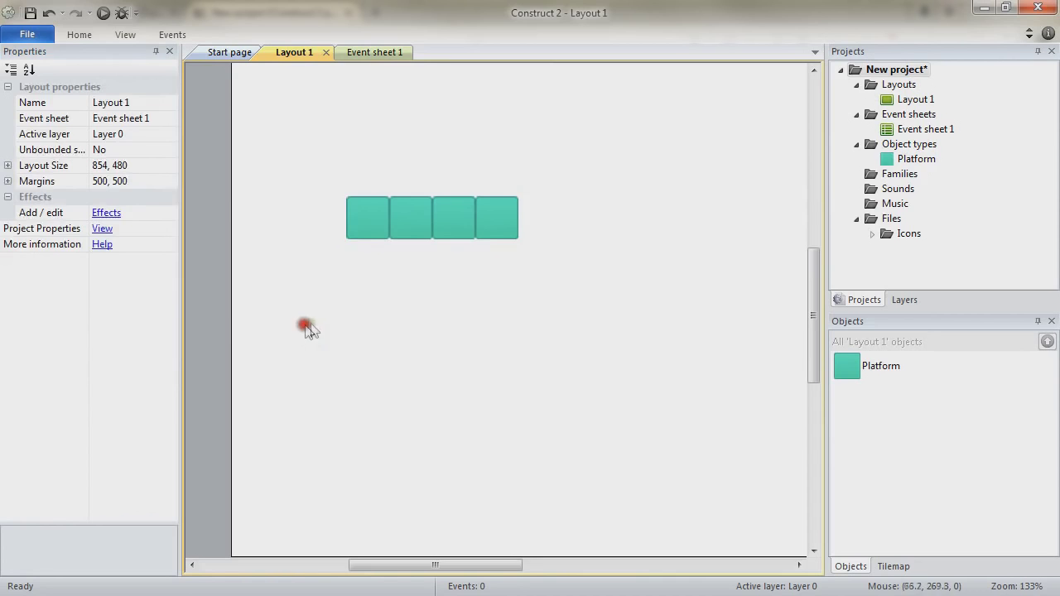
Step: Move the Platform out of the layout area, just above its top edge
{"action": "scroll", "coordinate": [389, 313], "scroll_direction": "up", "scroll_amount": 3}
{"action": "left_click_drag", "start_coordinate": [499, 386], "coordinate": [426, 147]}
{"action": "left_click", "coordinate": [464, 371]}
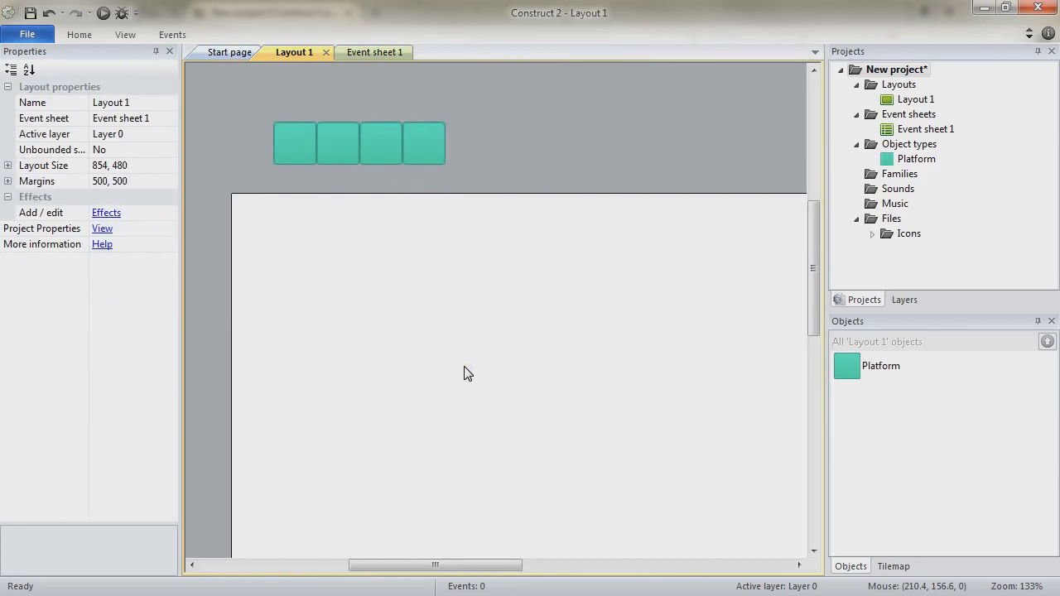
{"action": "scroll", "coordinate": [464, 372], "scroll_direction": "down", "scroll_amount": 3}
Step: Insert a Tiled Background object into the layout
{"action": "left_click", "coordinate": [469, 262]}
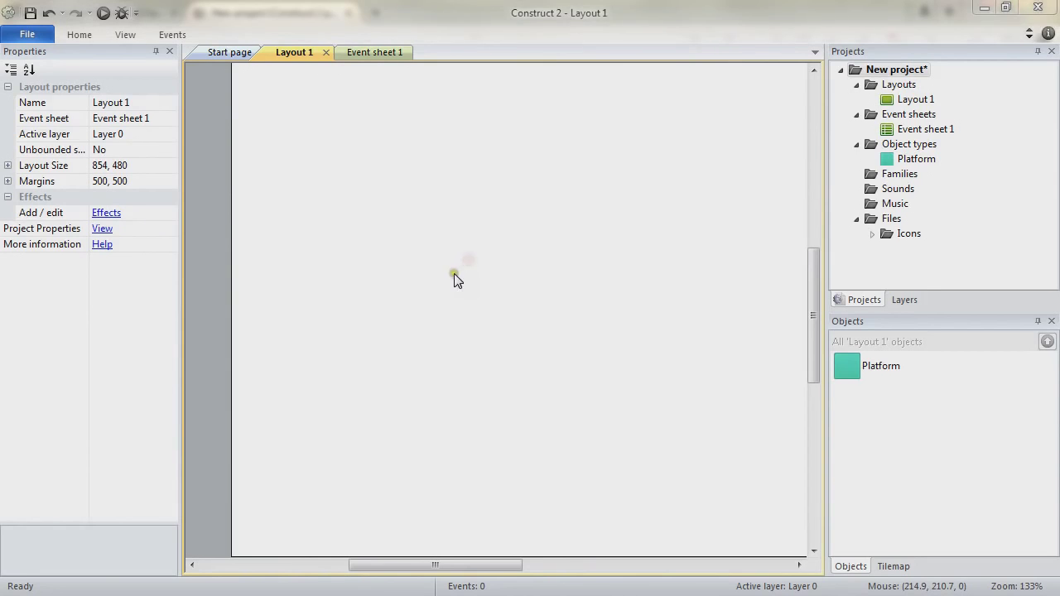
{"action": "left_click_drag", "start_coordinate": [762, 149], "coordinate": [747, 178]}
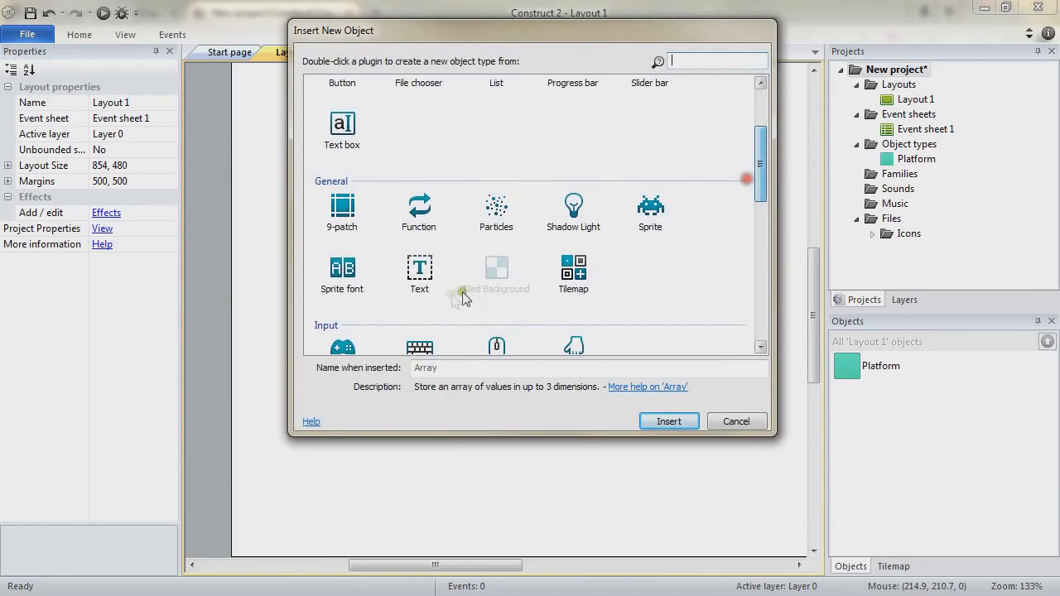
{"action": "left_click", "coordinate": [485, 283]}
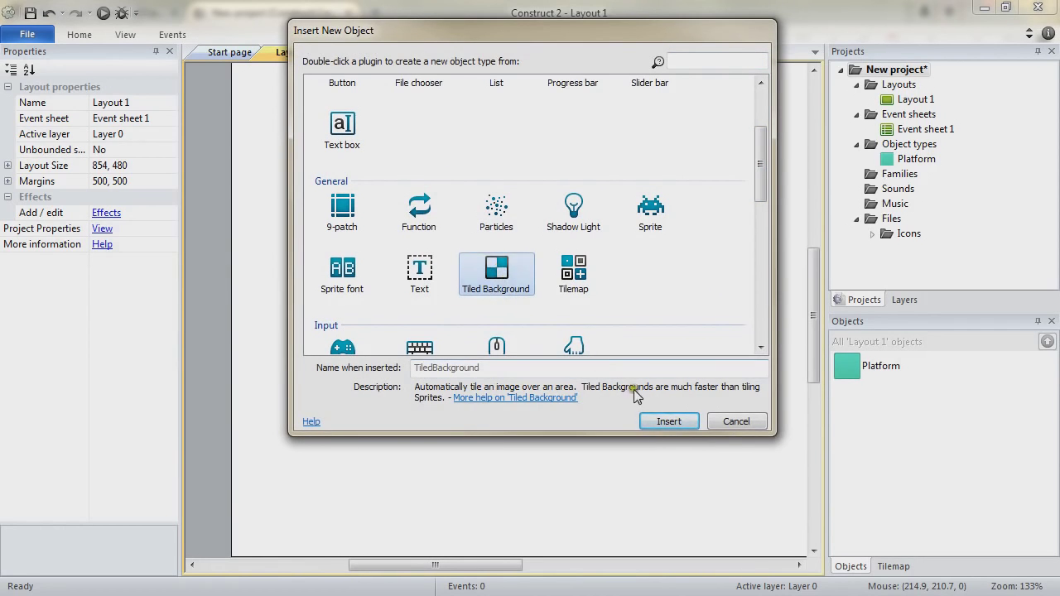
{"action": "left_click", "coordinate": [669, 421]}
{"action": "left_click", "coordinate": [419, 253]}
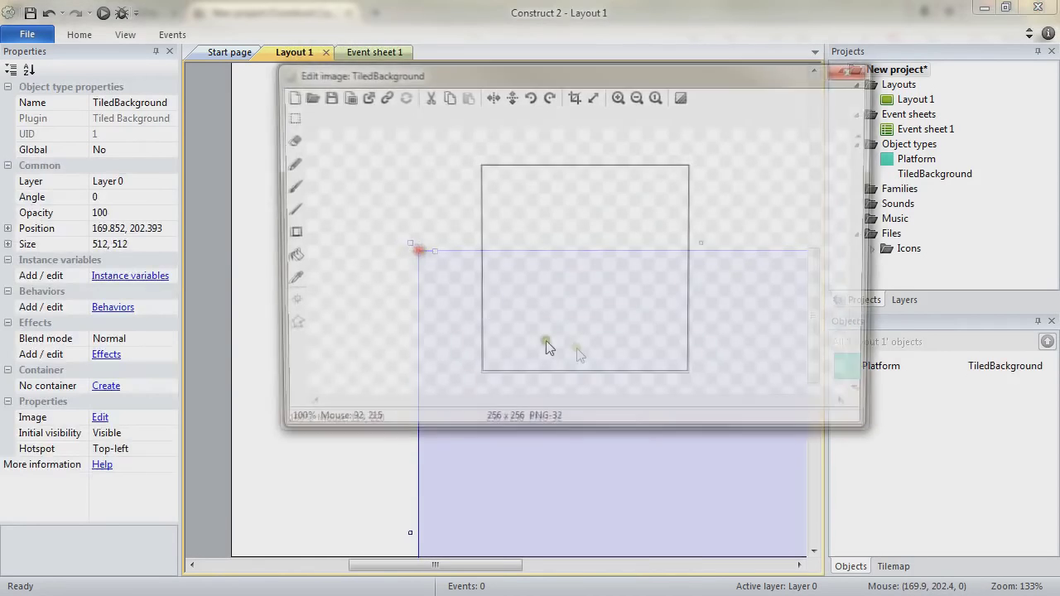
Step: Load StarBlock.png as the tiled background's image and close the image editor
{"action": "left_click", "coordinate": [307, 97]}
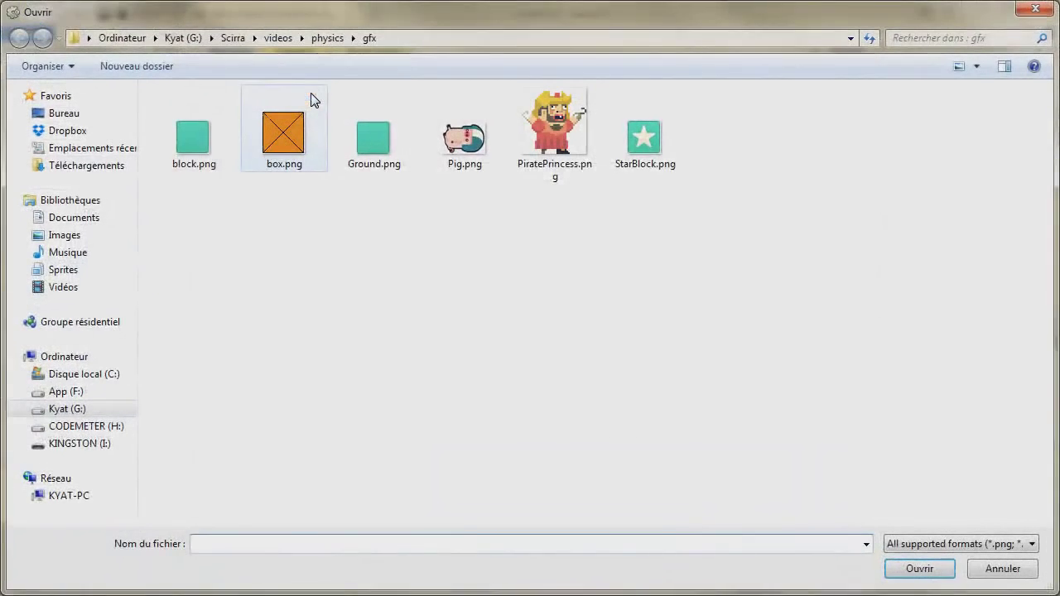
{"action": "left_click", "coordinate": [647, 137]}
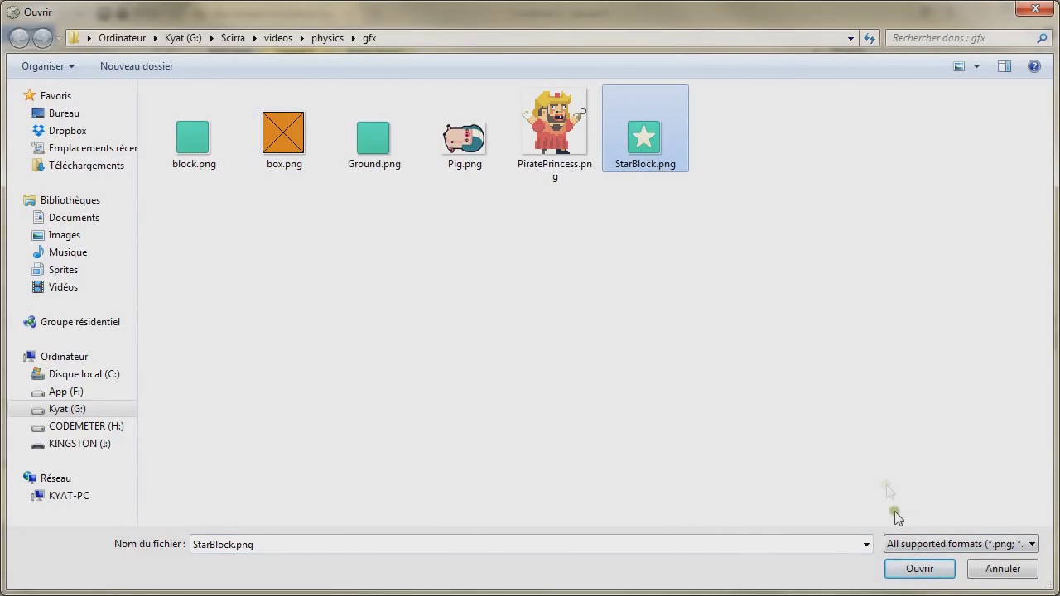
{"action": "left_click", "coordinate": [914, 569]}
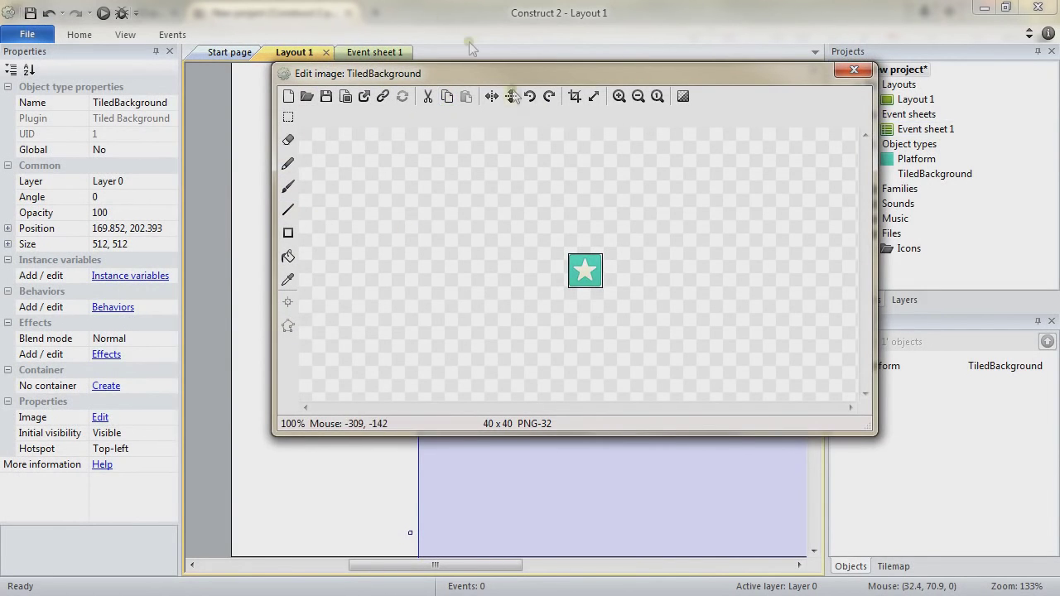
{"action": "left_click", "coordinate": [854, 71]}
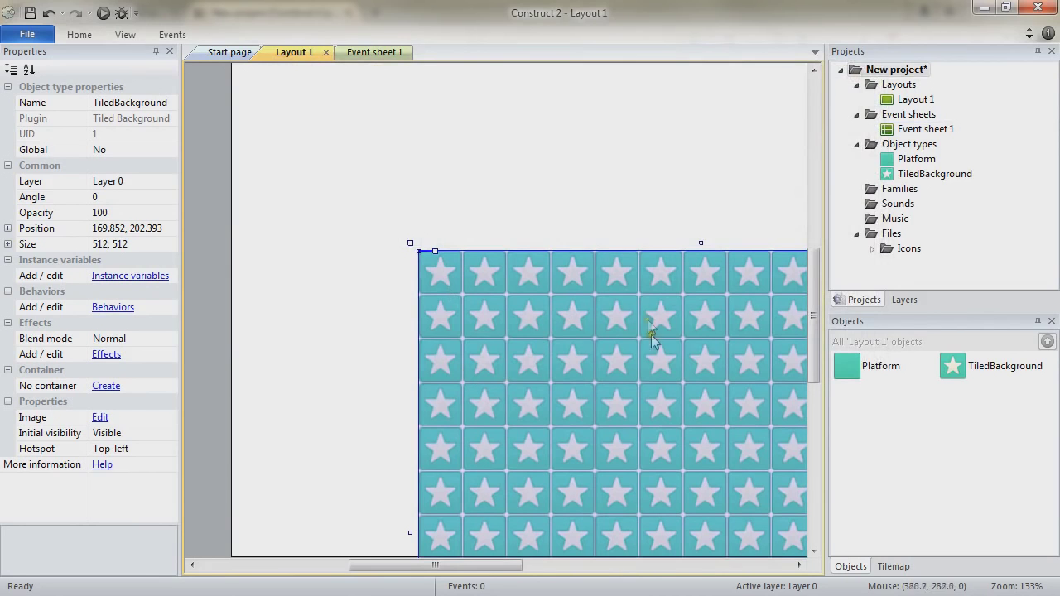
Step: Resize the star tiled background to a single row of five tiles, about 200 by 39 pixels
{"action": "left_click_drag", "start_coordinate": [412, 241], "coordinate": [549, 416]}
{"action": "left_click_drag", "start_coordinate": [652, 480], "coordinate": [366, 207]}
{"action": "left_click_drag", "start_coordinate": [514, 406], "coordinate": [535, 360]}
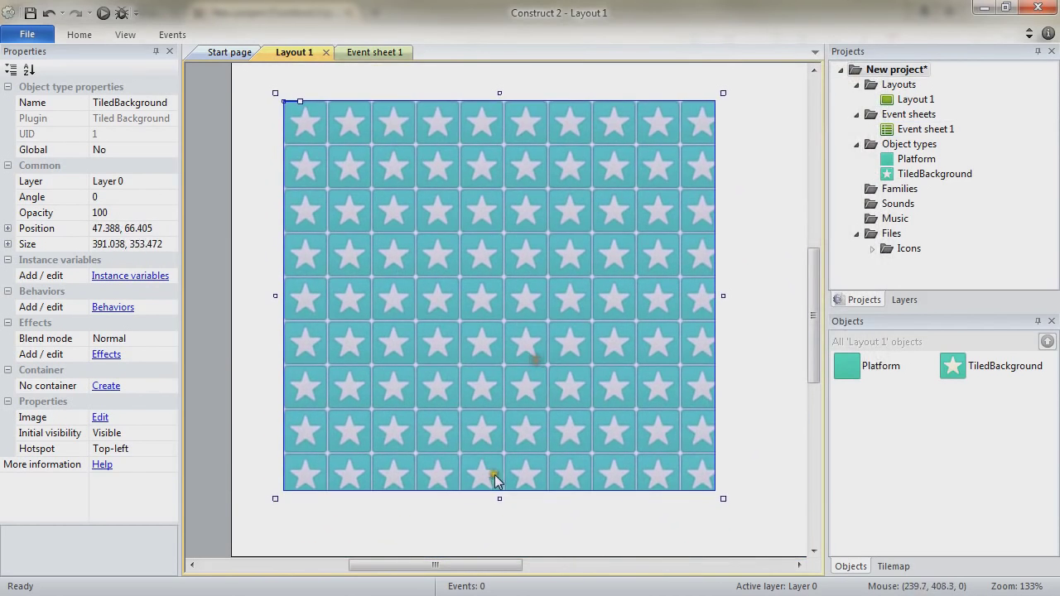
{"action": "left_click_drag", "start_coordinate": [501, 498], "coordinate": [549, 151]}
{"action": "left_click_drag", "start_coordinate": [723, 122], "coordinate": [515, 135]}
{"action": "left_click", "coordinate": [548, 209]}
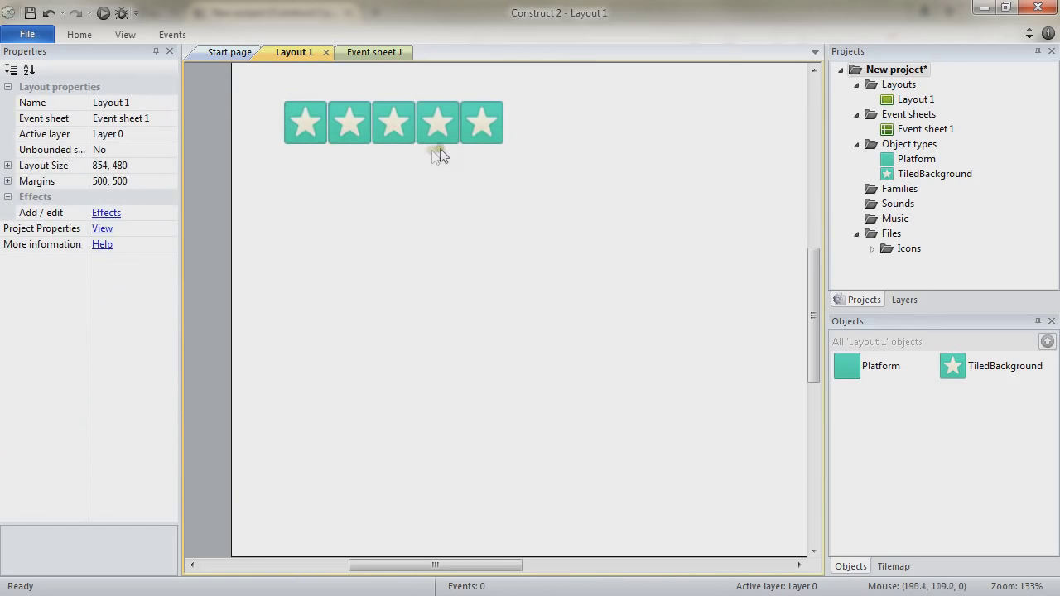
Step: Move the row of star tiles down and inward on the layout and rename the object as EndPlatform
{"action": "left_click_drag", "start_coordinate": [396, 135], "coordinate": [530, 284]}
{"action": "left_click", "coordinate": [152, 105]}
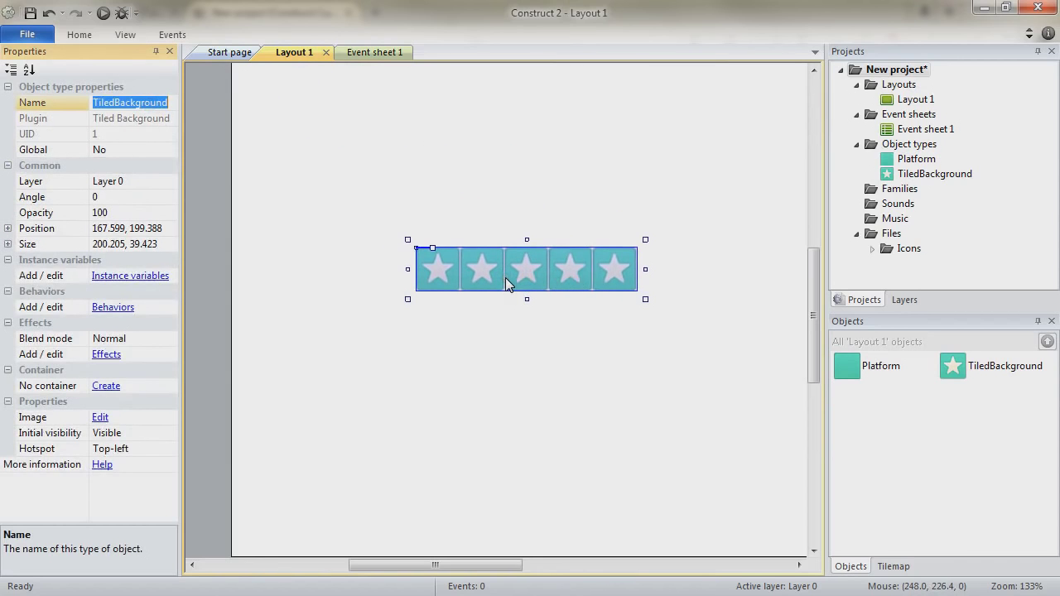
{"action": "type", "text": "EndPlatform"}
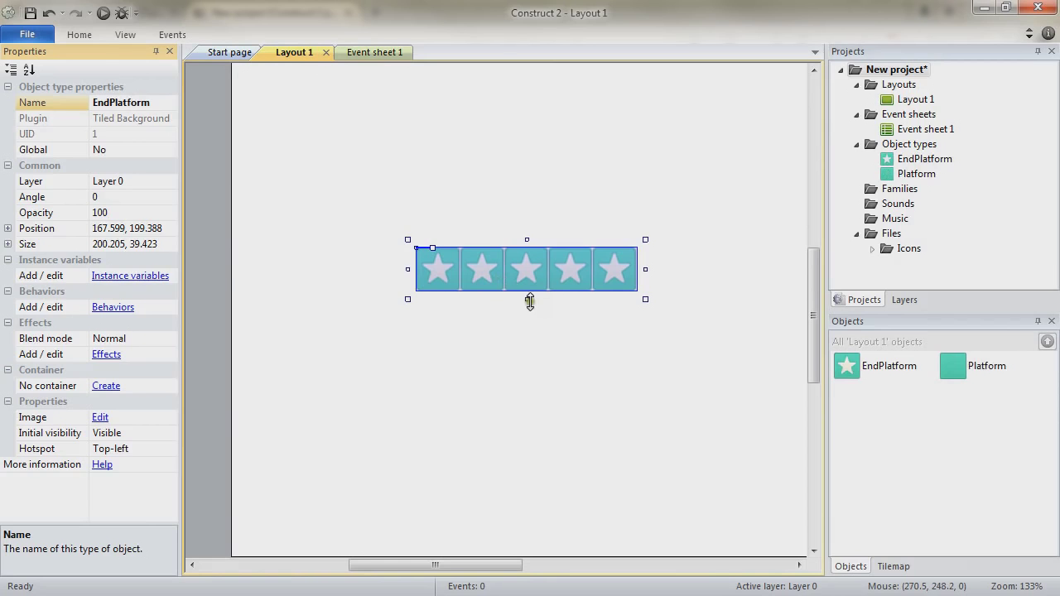
Step: Move the EndPlatform near the layout's bottom edge, at about 333, 389
{"action": "left_click", "coordinate": [450, 468]}
{"action": "scroll", "coordinate": [528, 381], "scroll_direction": "down", "scroll_amount": 4, "text": "ctrl"}
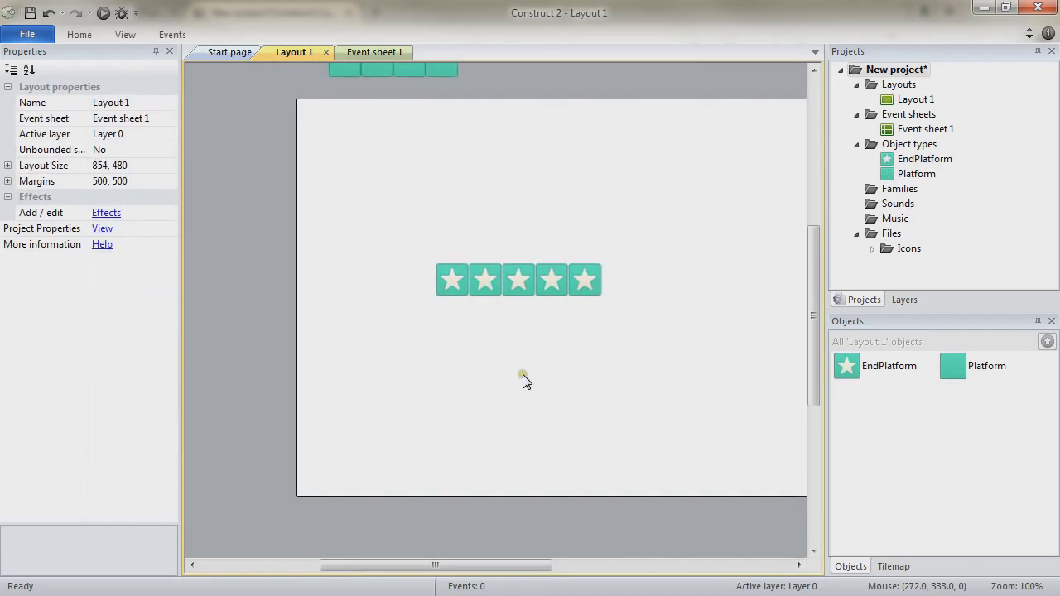
{"action": "left_click", "coordinate": [519, 284]}
{"action": "left_click_drag", "start_coordinate": [524, 285], "coordinate": [647, 426]}
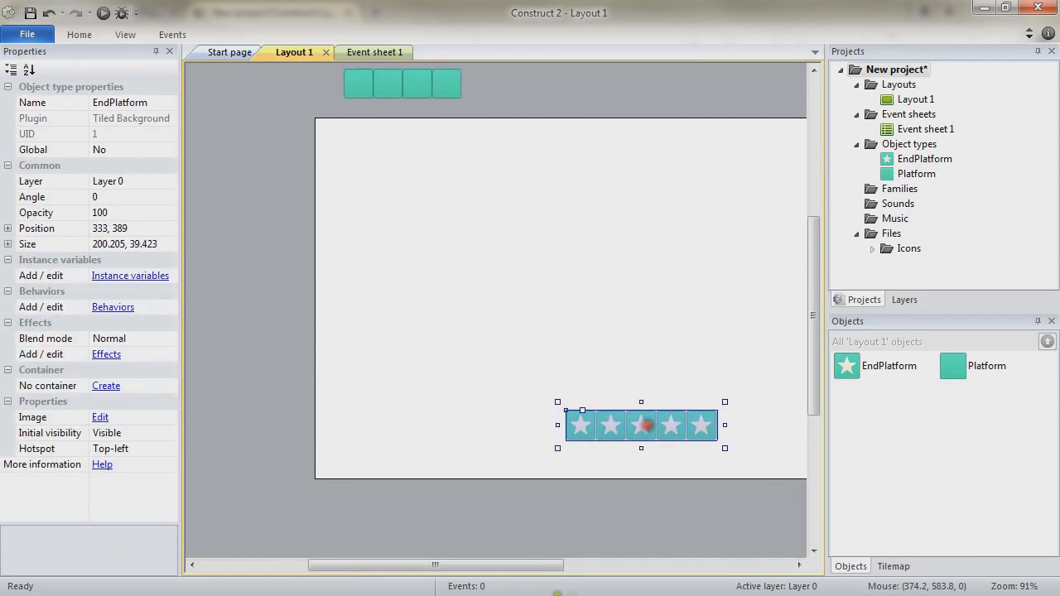
{"action": "left_click_drag", "start_coordinate": [478, 568], "coordinate": [535, 569]}
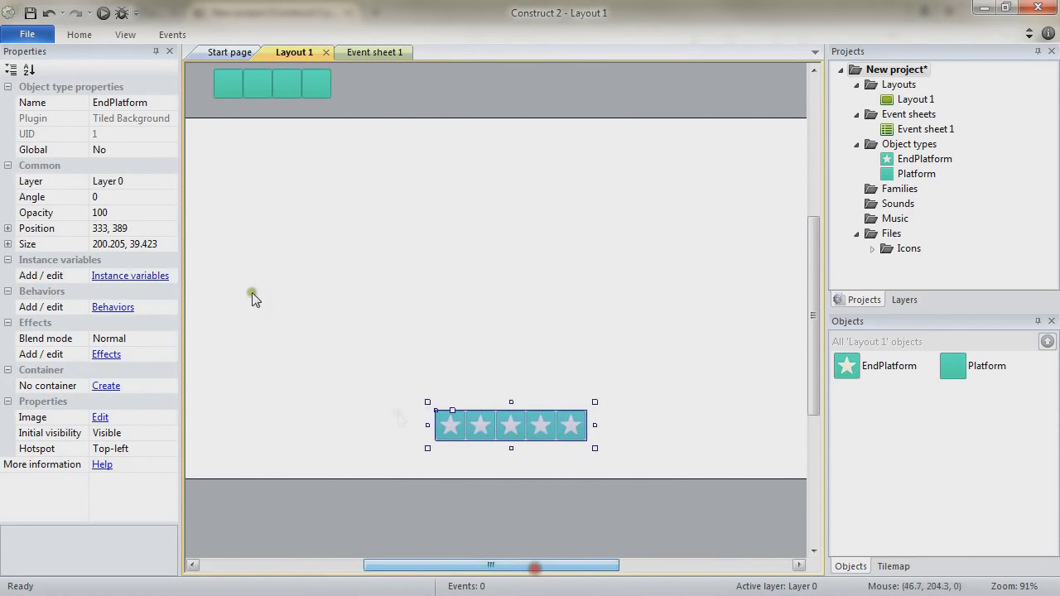
Step: Add the Physics behavior to the EndPlatform object
{"action": "left_click", "coordinate": [104, 308]}
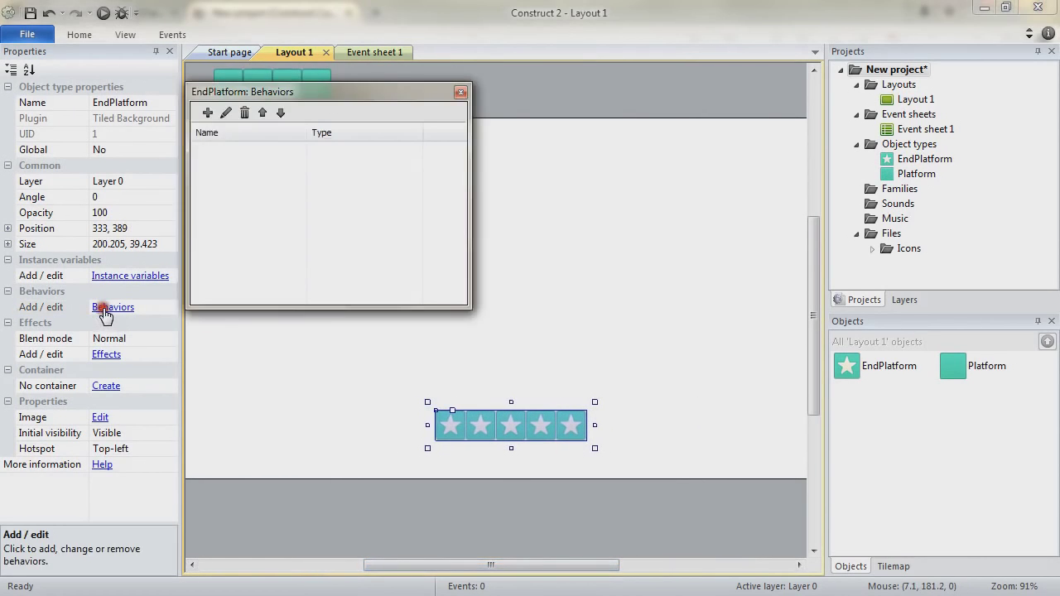
{"action": "left_click", "coordinate": [206, 112]}
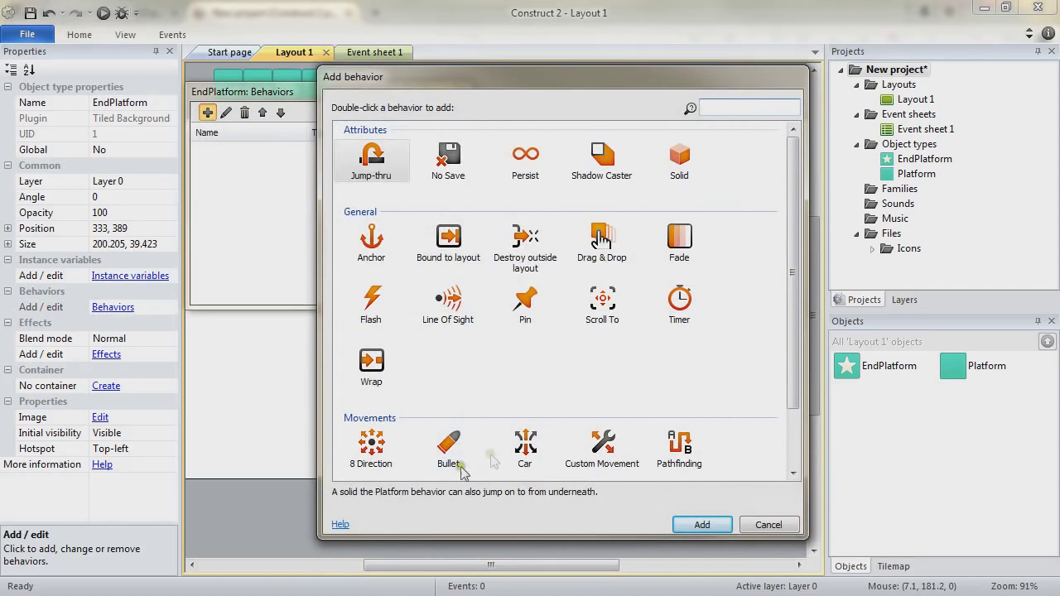
{"action": "scroll", "coordinate": [790, 448], "scroll_direction": "down", "scroll_amount": 2}
{"action": "left_click", "coordinate": [368, 437]}
{"action": "left_click", "coordinate": [701, 524]}
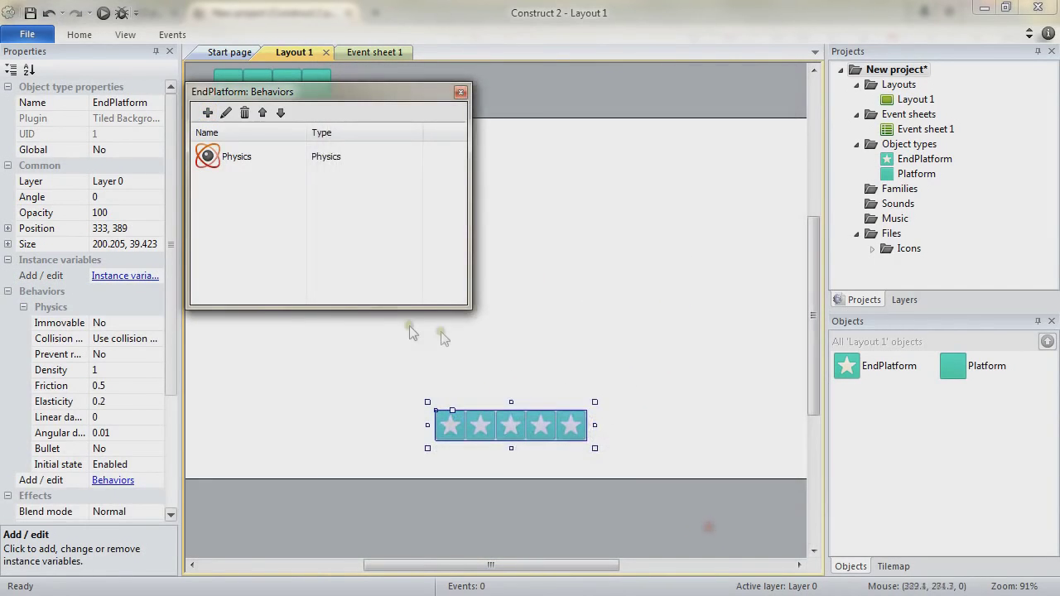
{"action": "left_click", "coordinate": [461, 93]}
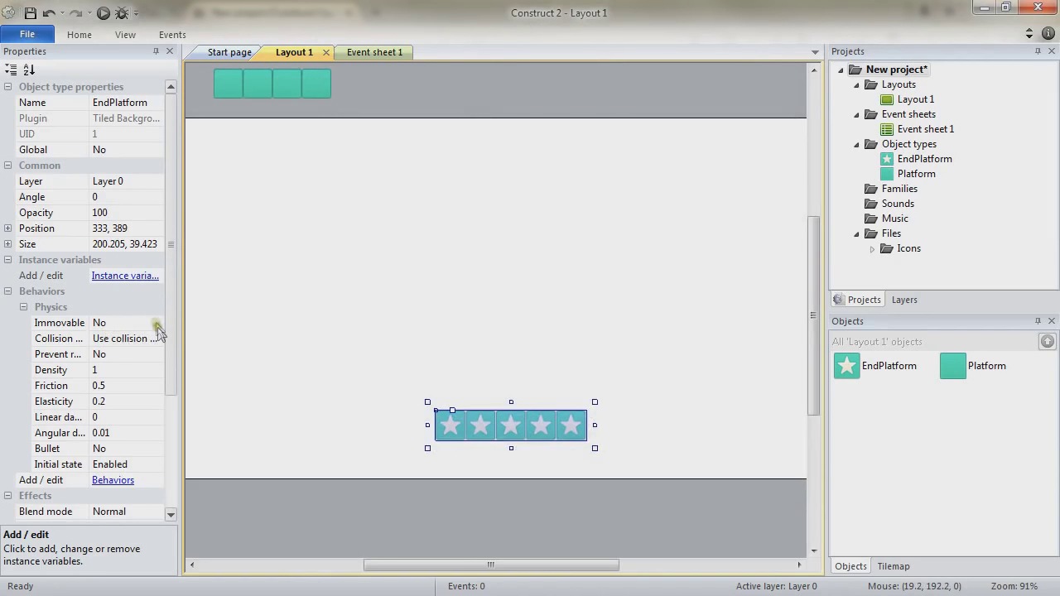
Step: Set the EndPlatform's Physics Immovable property to Yes and deselect the object
{"action": "left_click", "coordinate": [156, 323]}
{"action": "left_click", "coordinate": [133, 351]}
{"action": "left_click", "coordinate": [424, 343]}
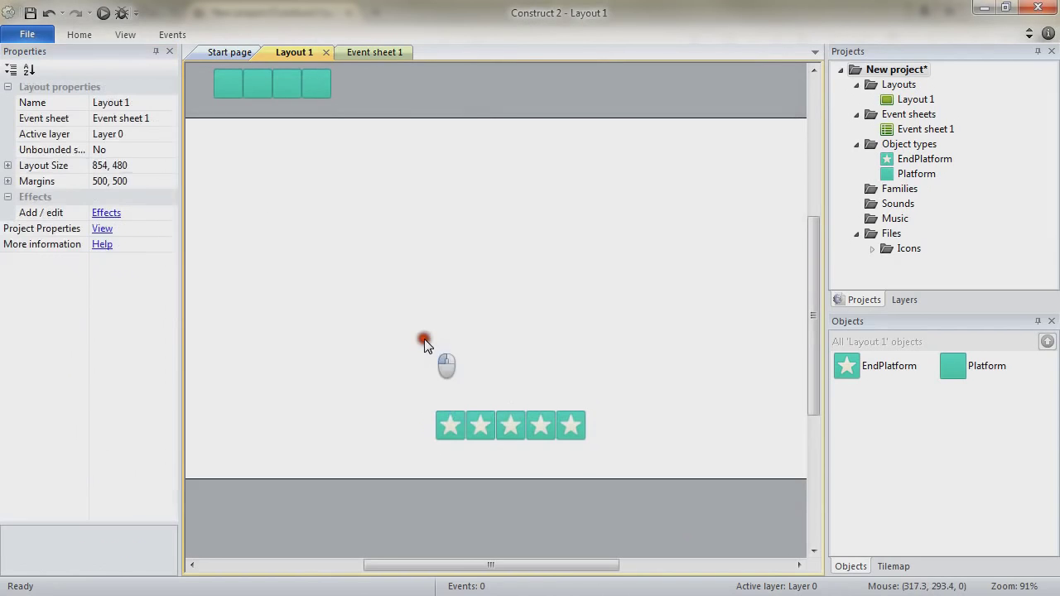
Step: Insert a Sprite object in the layout above the EndPlatform, at about 376, 244
{"action": "left_click", "coordinate": [501, 302]}
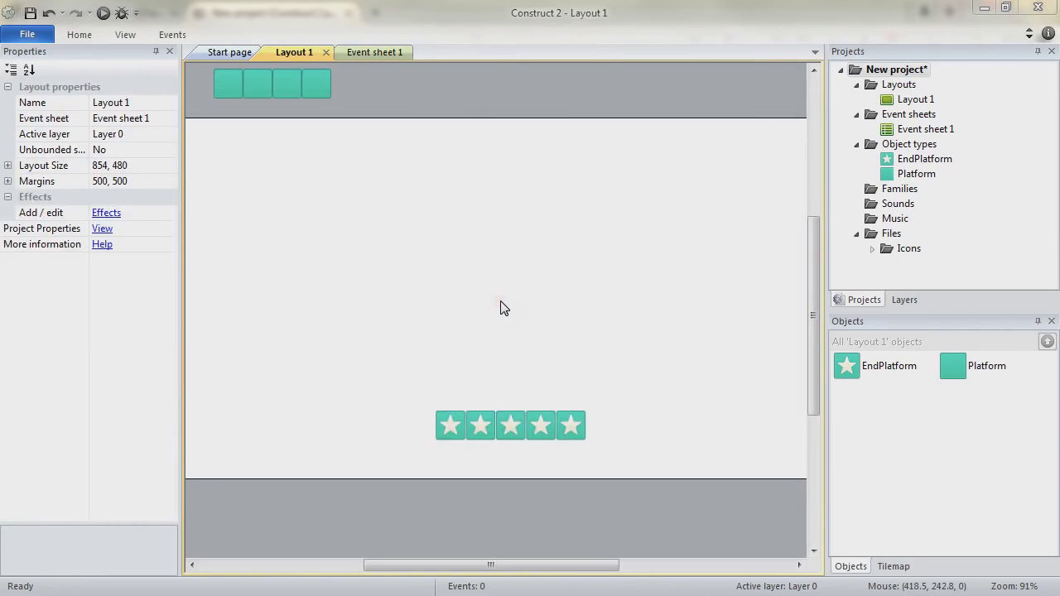
{"action": "double_click", "coordinate": [503, 308]}
{"action": "left_click", "coordinate": [648, 335]}
{"action": "scroll", "coordinate": [766, 178], "scroll_direction": "down", "scroll_amount": 1}
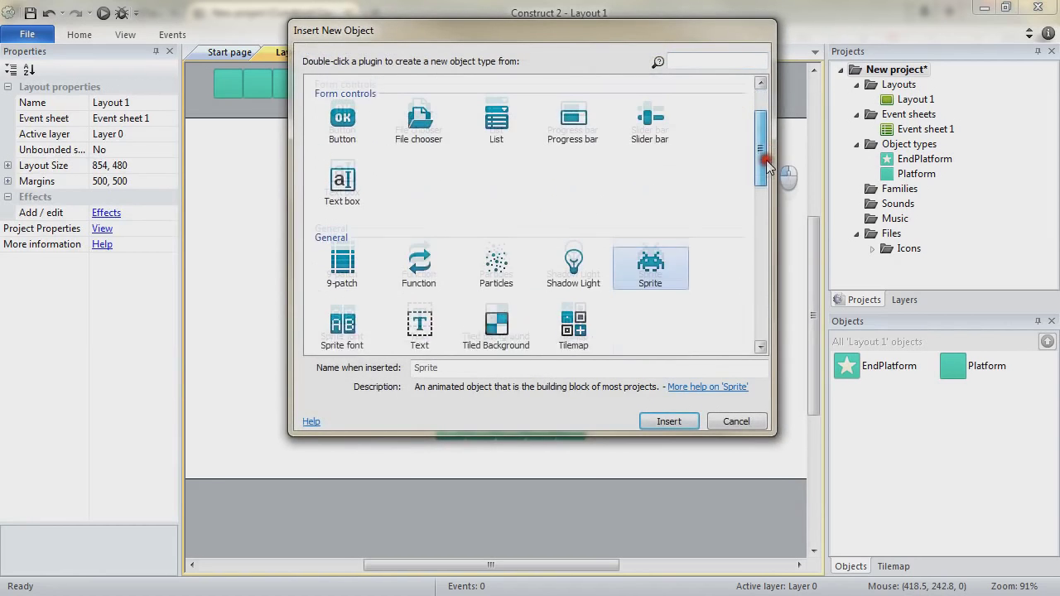
{"action": "left_click", "coordinate": [668, 421]}
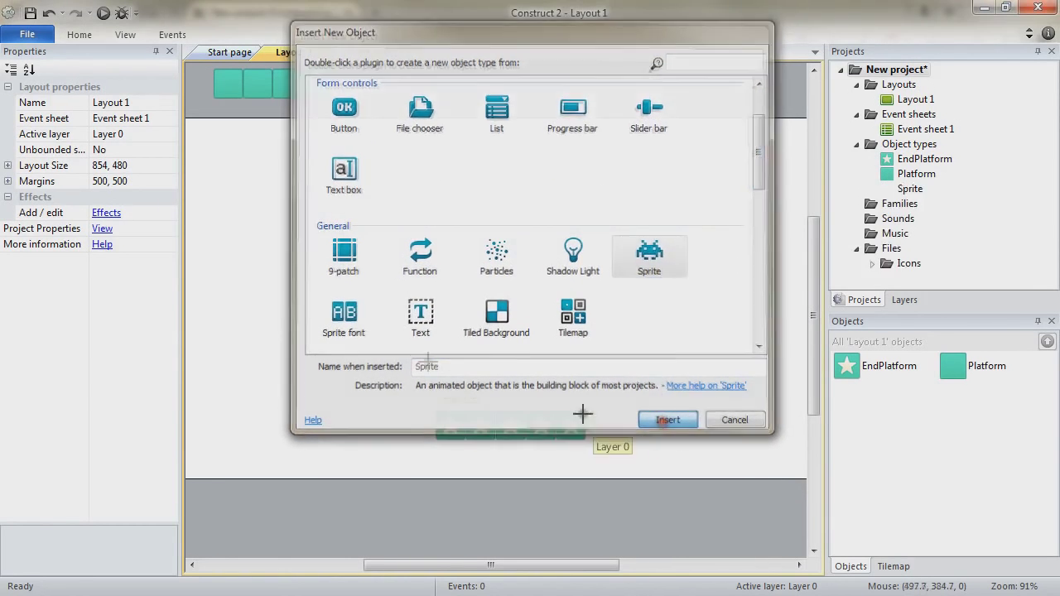
{"action": "left_click", "coordinate": [467, 300]}
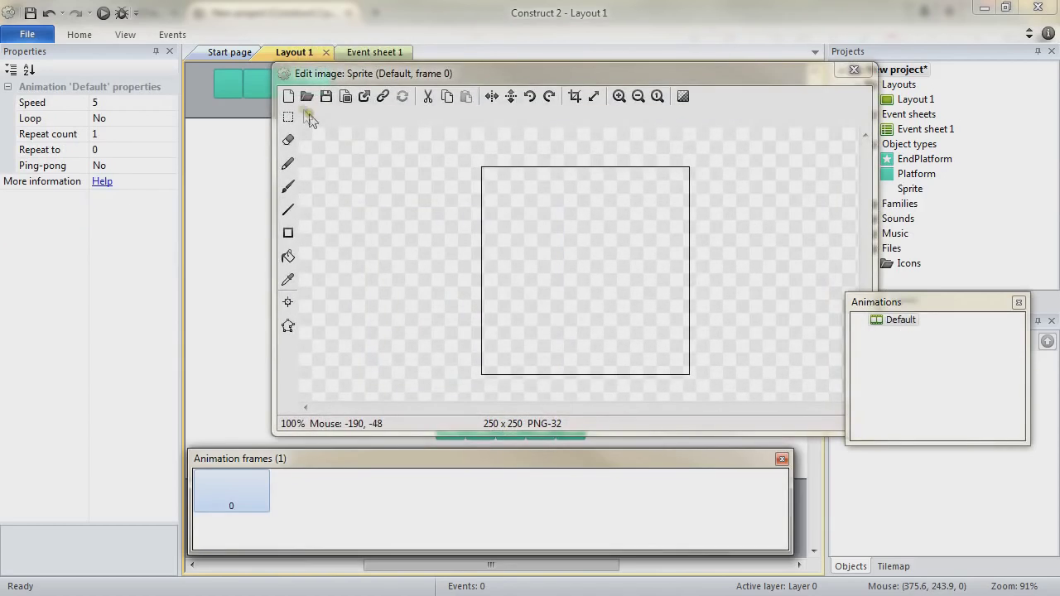
Step: Load box.png as the image of the sprite's default animation frame
{"action": "left_click", "coordinate": [307, 97]}
{"action": "left_click", "coordinate": [298, 139]}
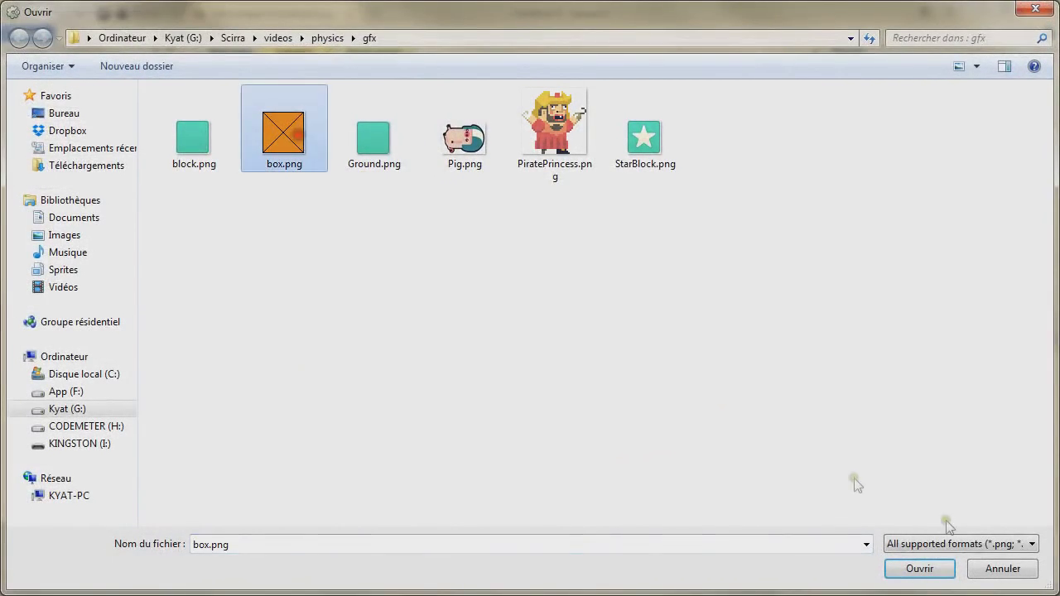
{"action": "left_click", "coordinate": [938, 571]}
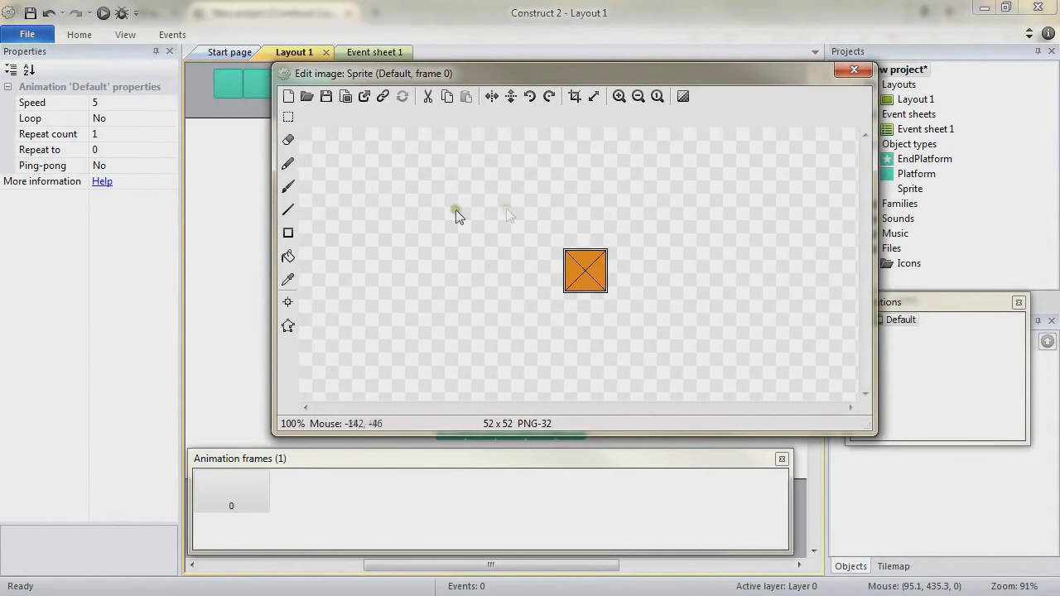
Step: Examine the corner points of the sprite's collision polygon, and close the image editor
{"action": "left_click", "coordinate": [289, 324]}
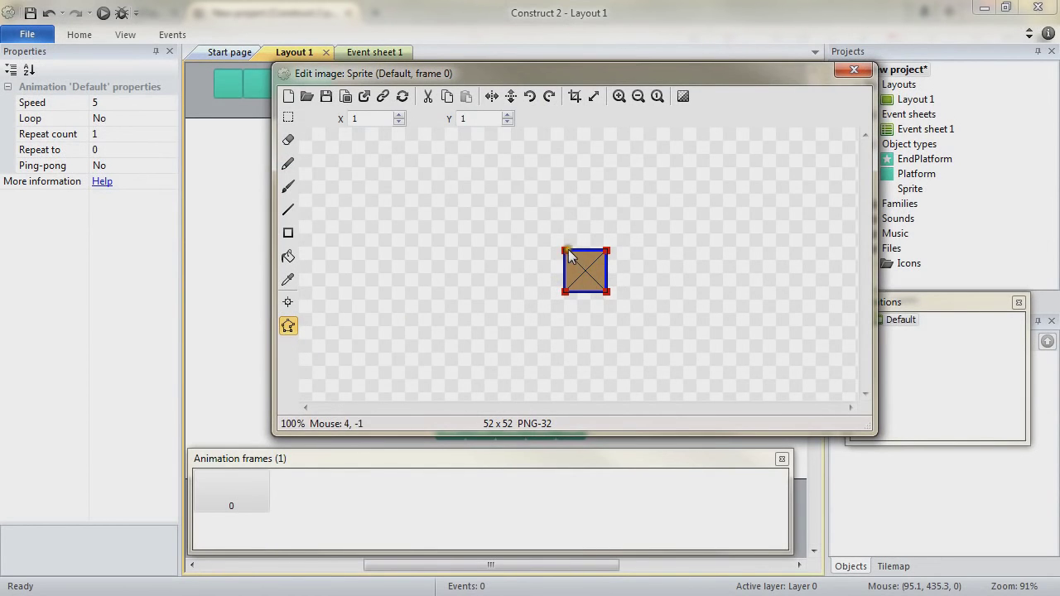
{"action": "scroll", "coordinate": [669, 263], "scroll_direction": "up", "scroll_amount": 3}
{"action": "scroll", "coordinate": [671, 265], "scroll_direction": "down", "scroll_amount": 1}
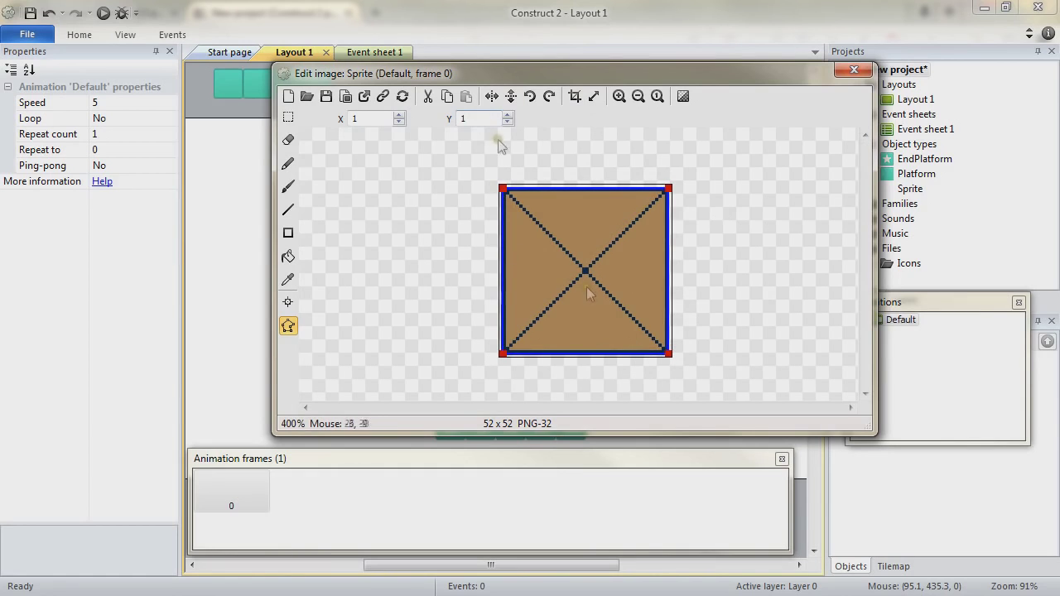
{"action": "left_click", "coordinate": [854, 73]}
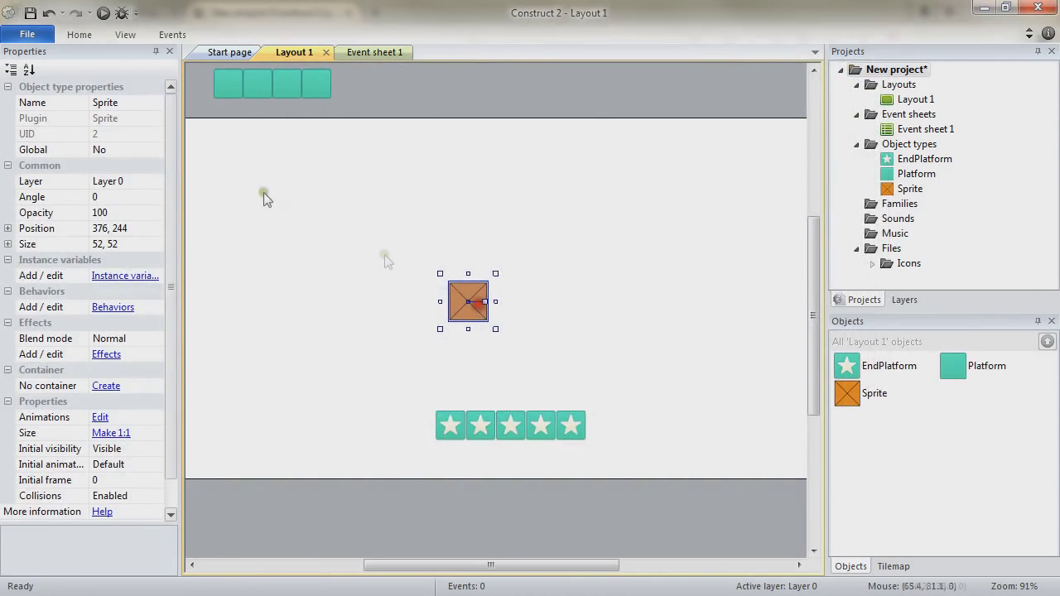
Step: Rename the crate sprite as Box
{"action": "left_click", "coordinate": [113, 102]}
{"action": "type", "text": "B"}
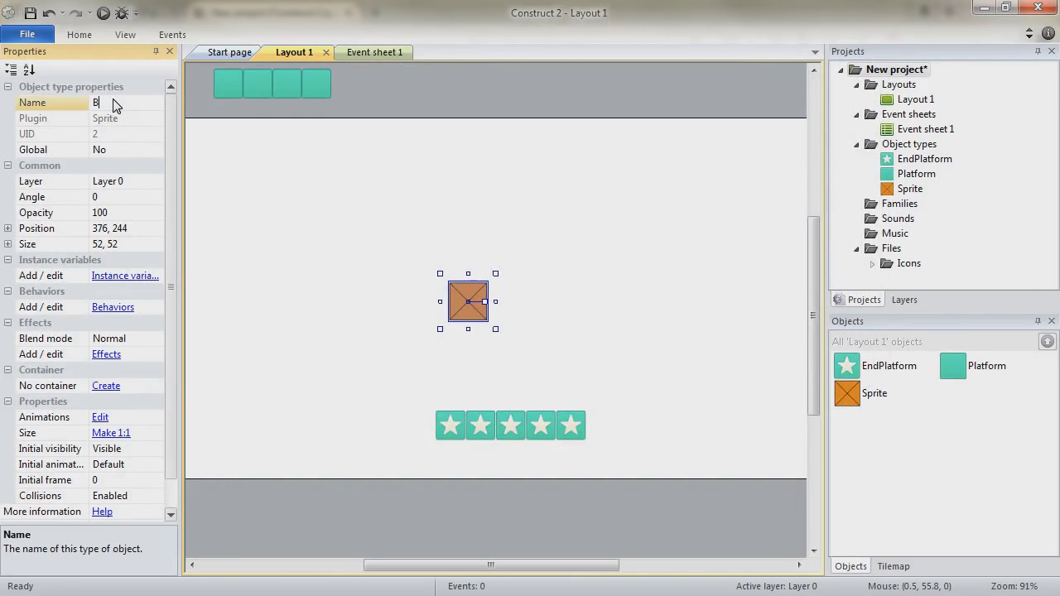
{"action": "type", "text": "oc"}
{"action": "key", "text": "Return"}
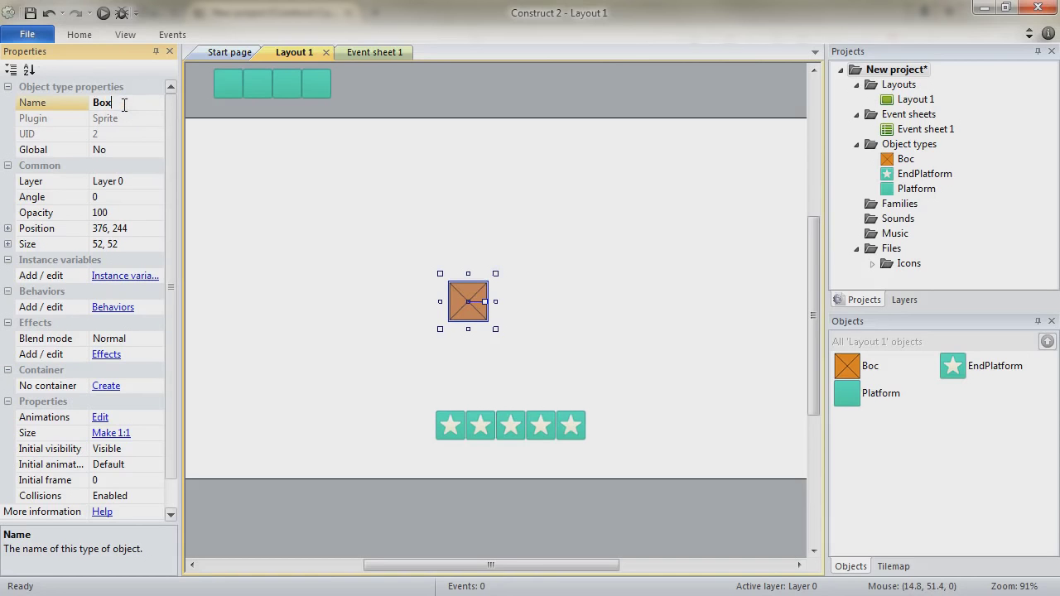
Step: Add the Physics behavior to the Box object
{"action": "left_click", "coordinate": [117, 309]}
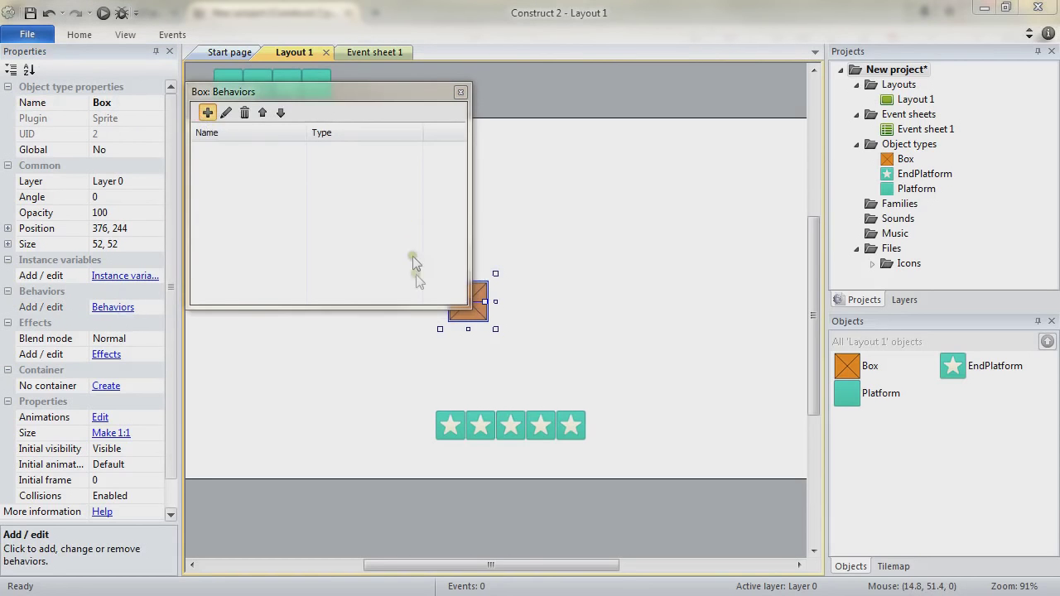
{"action": "double_click", "coordinate": [414, 264]}
{"action": "scroll", "coordinate": [782, 479], "scroll_direction": "down", "scroll_amount": 2}
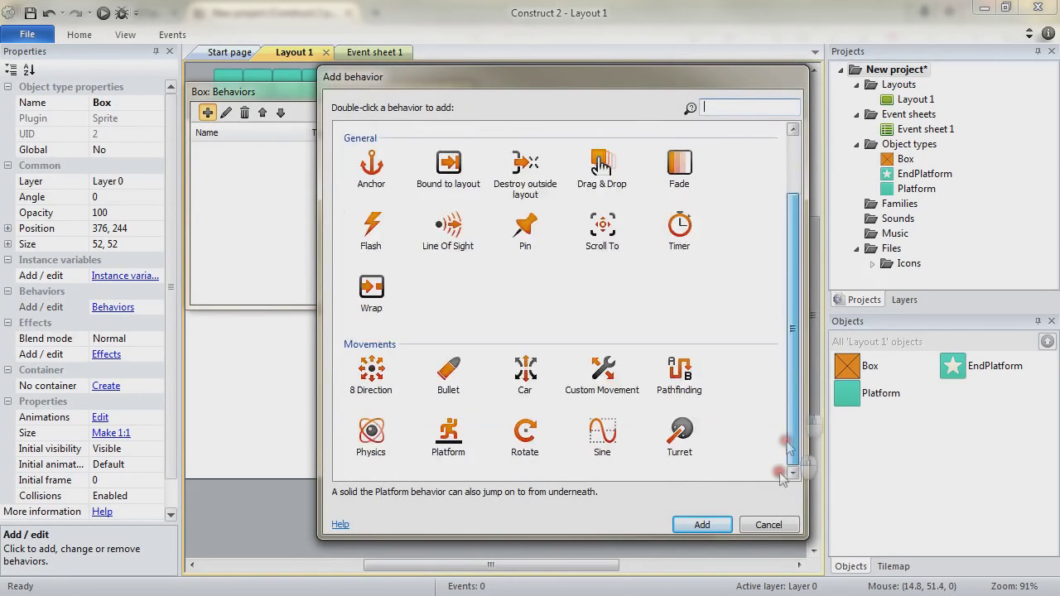
{"action": "left_click", "coordinate": [371, 433]}
{"action": "left_click", "coordinate": [703, 525]}
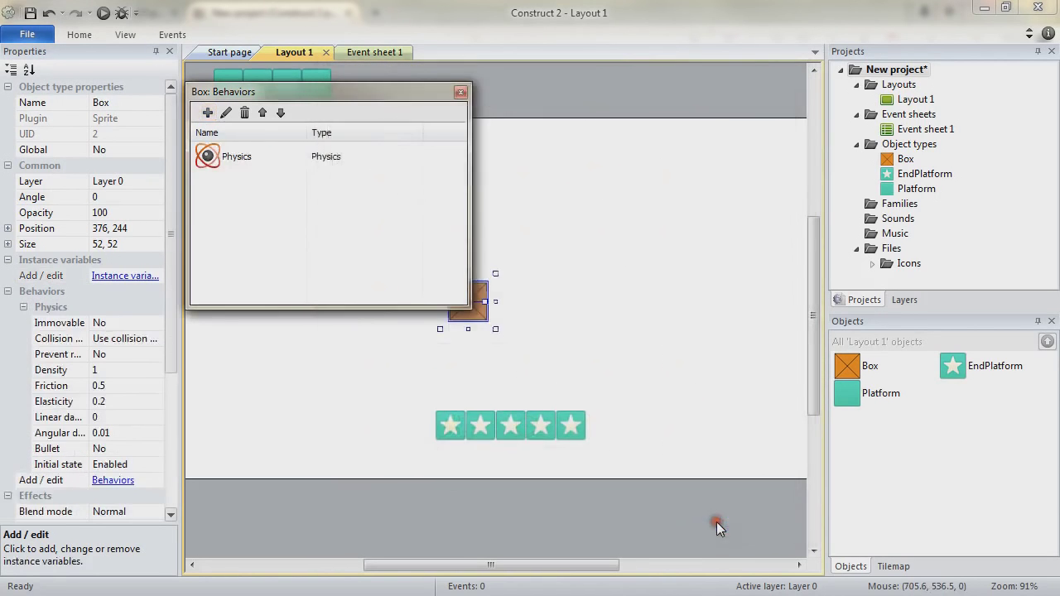
{"action": "left_click", "coordinate": [460, 92]}
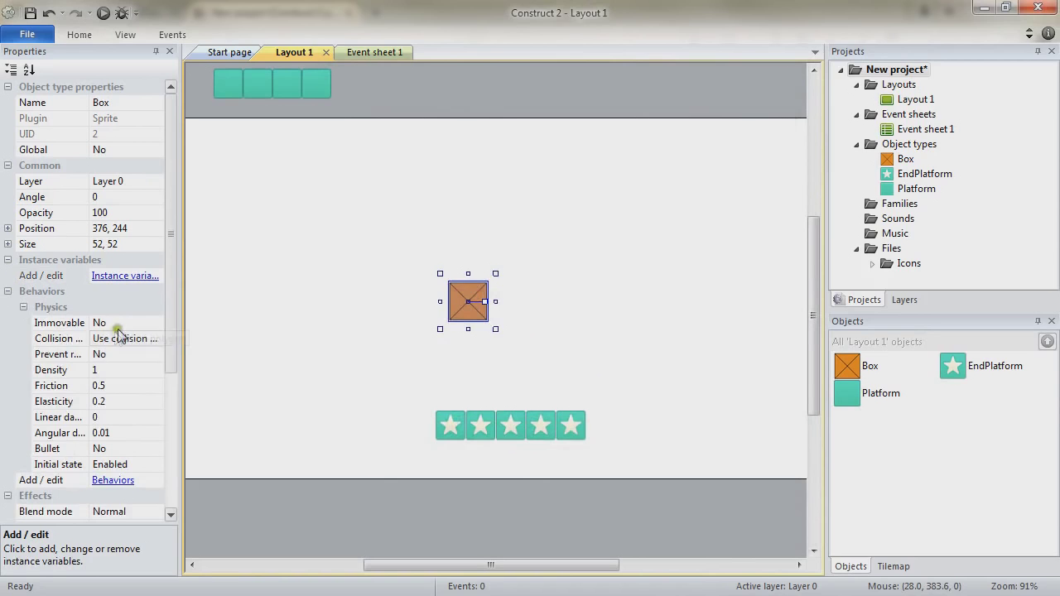
Step: Place two boxes side by side above the star platform, with a third copy flattened into a plank spanning them
{"action": "left_click_drag", "start_coordinate": [453, 306], "coordinate": [462, 392]}
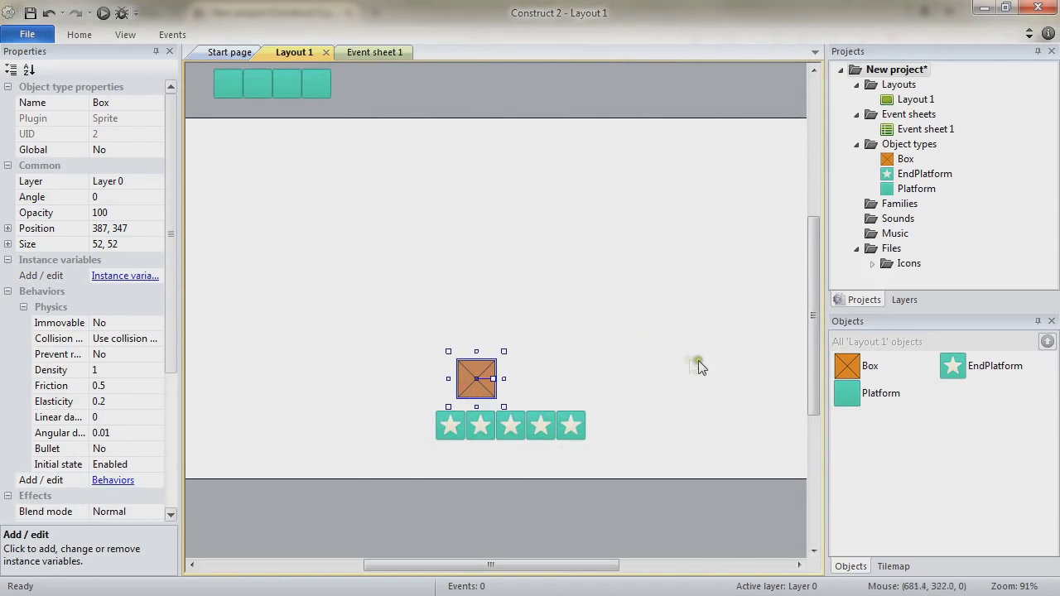
{"action": "left_click_drag", "start_coordinate": [474, 395], "coordinate": [511, 347], "text": "ctrl"}
{"action": "left_click_drag", "start_coordinate": [535, 306], "coordinate": [555, 355]}
{"action": "left_click", "coordinate": [637, 361]}
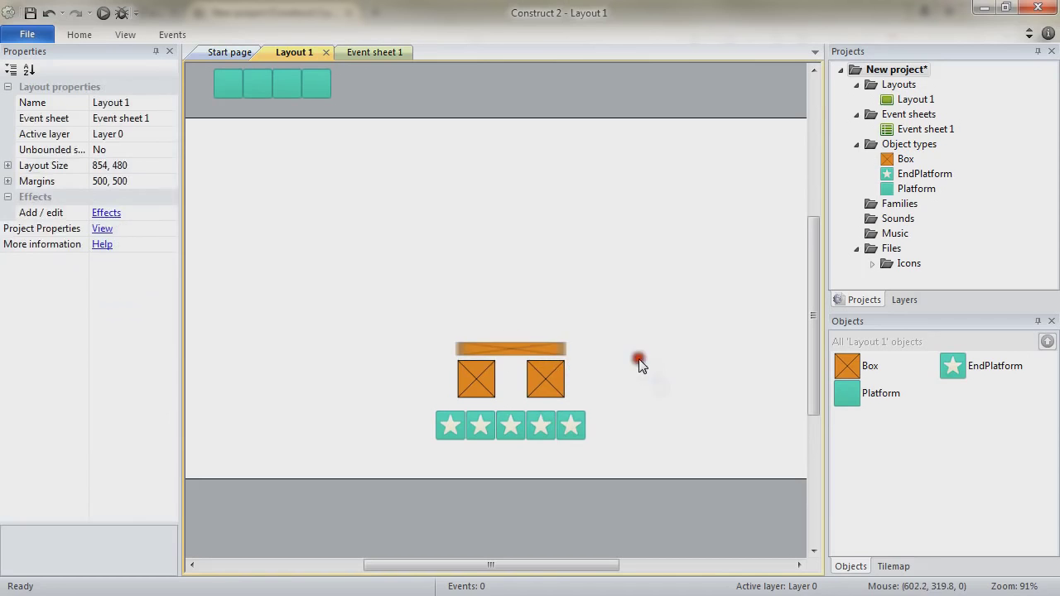
Step: Thicken the plank-shaped box on top of the two boxes to a size of 147 × 23
{"action": "left_click", "coordinate": [524, 349]}
{"action": "left_click_drag", "start_coordinate": [511, 333], "coordinate": [511, 329]}
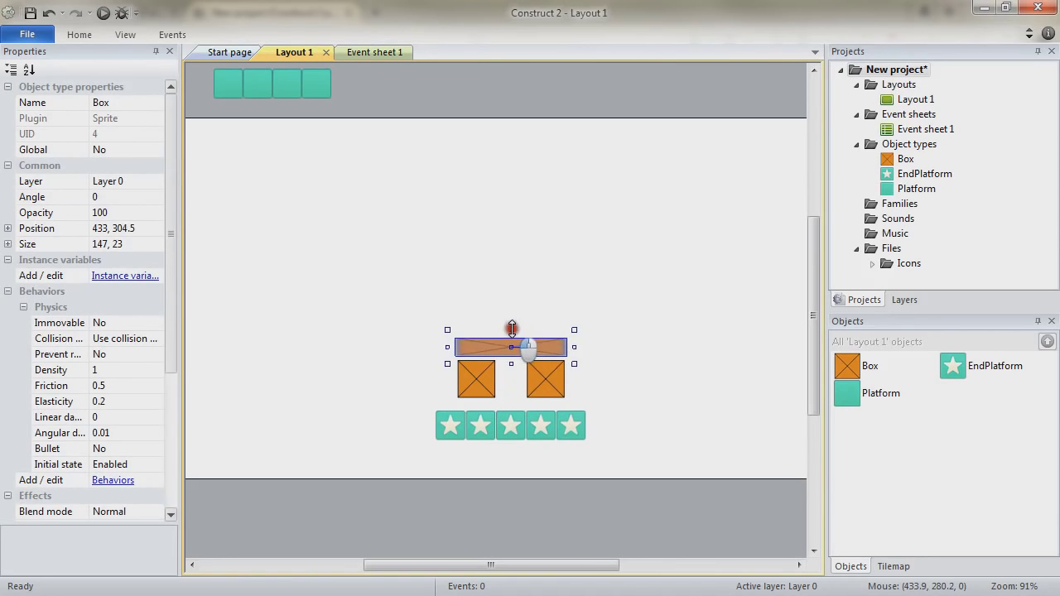
{"action": "left_click", "coordinate": [709, 403]}
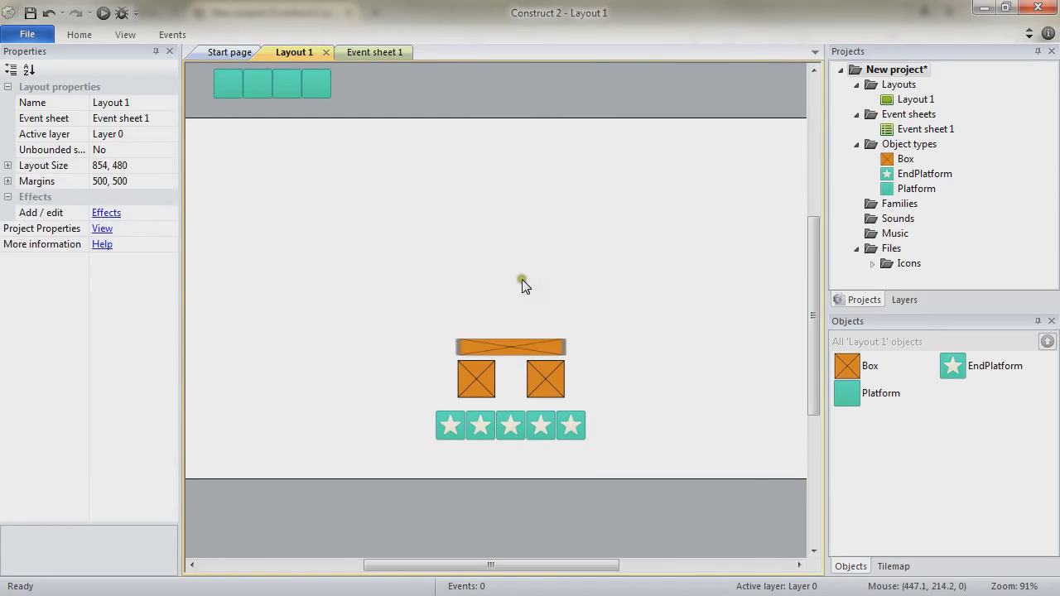
Step: Insert a new Sprite object in the empty area above the plank
{"action": "double_click", "coordinate": [506, 265]}
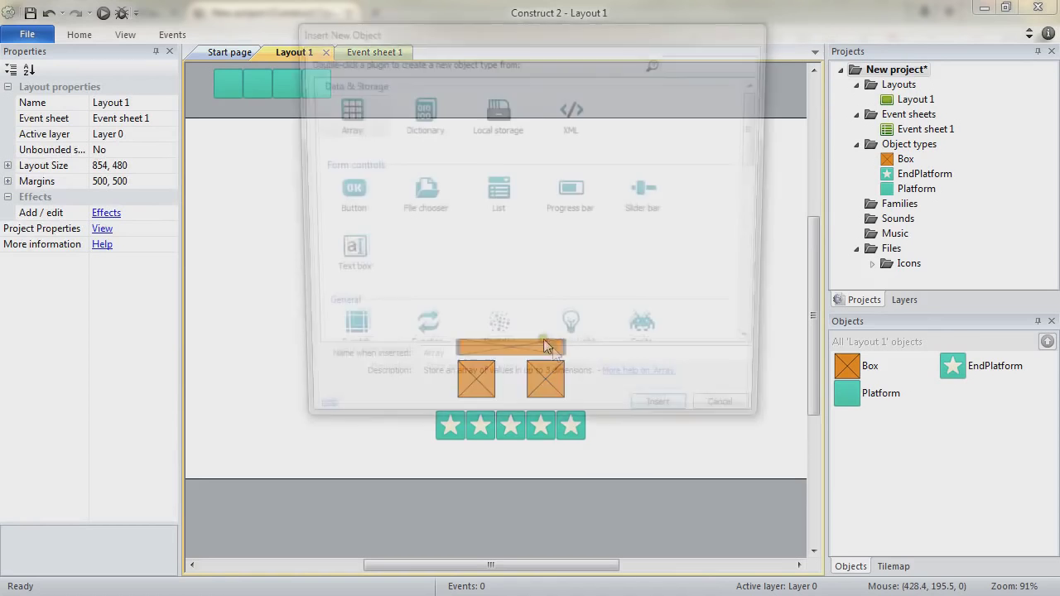
{"action": "left_click", "coordinate": [660, 339]}
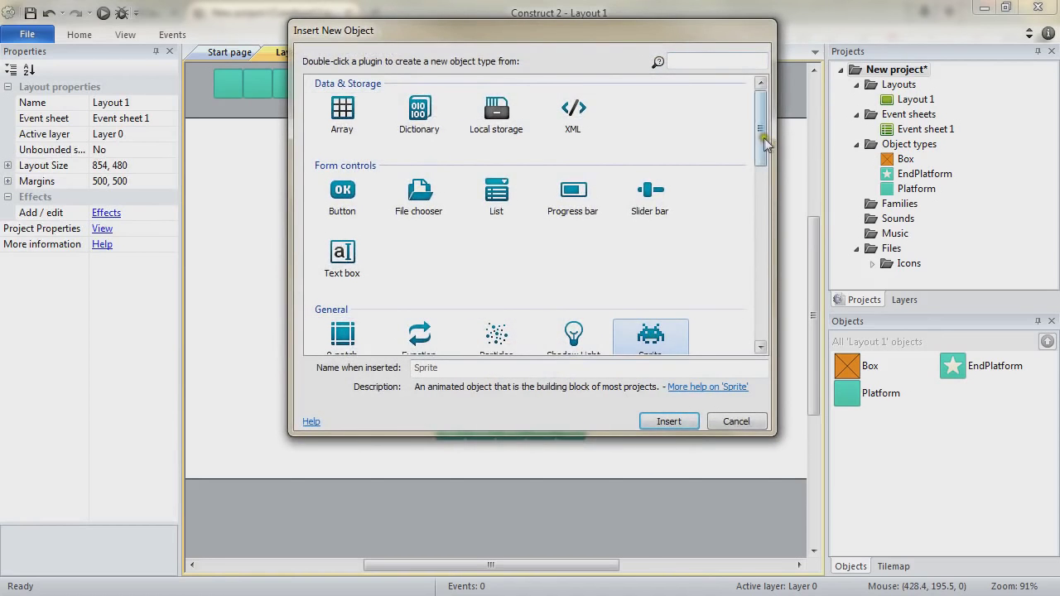
{"action": "left_click_drag", "start_coordinate": [761, 136], "coordinate": [762, 161]}
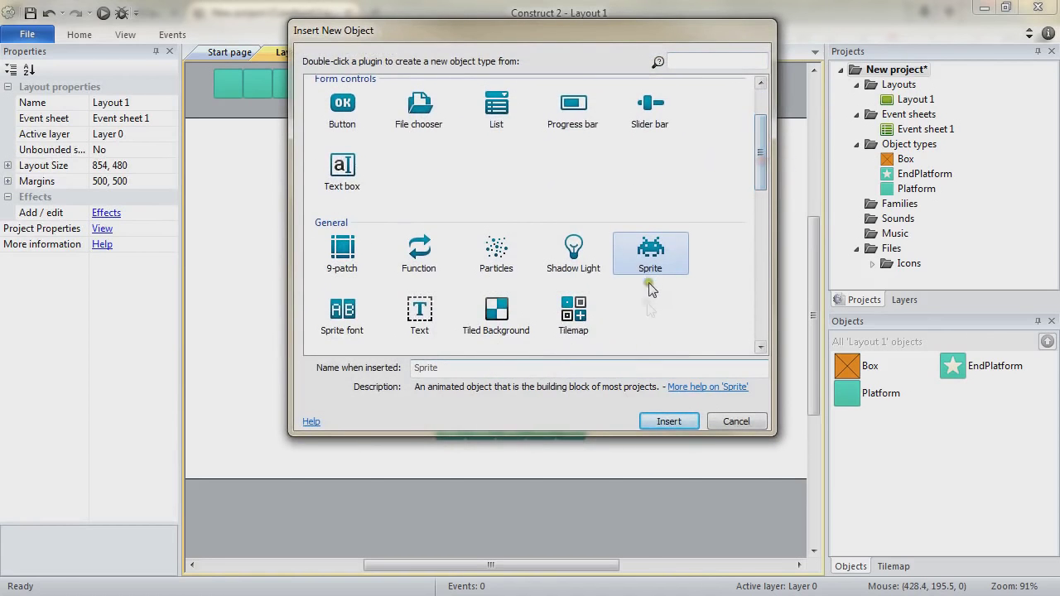
{"action": "left_click", "coordinate": [669, 420]}
{"action": "left_click", "coordinate": [501, 259]}
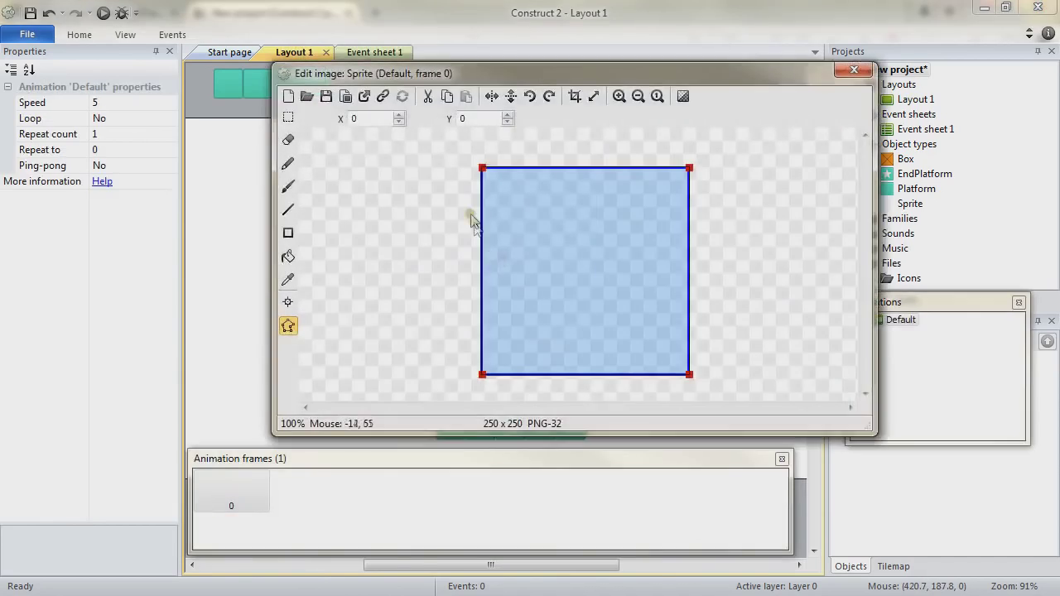
Step: Load the pig image into the new sprite's default frame, inspect its collision polygon, and close the image editor
{"action": "left_click", "coordinate": [308, 97]}
{"action": "double_click", "coordinate": [473, 166]}
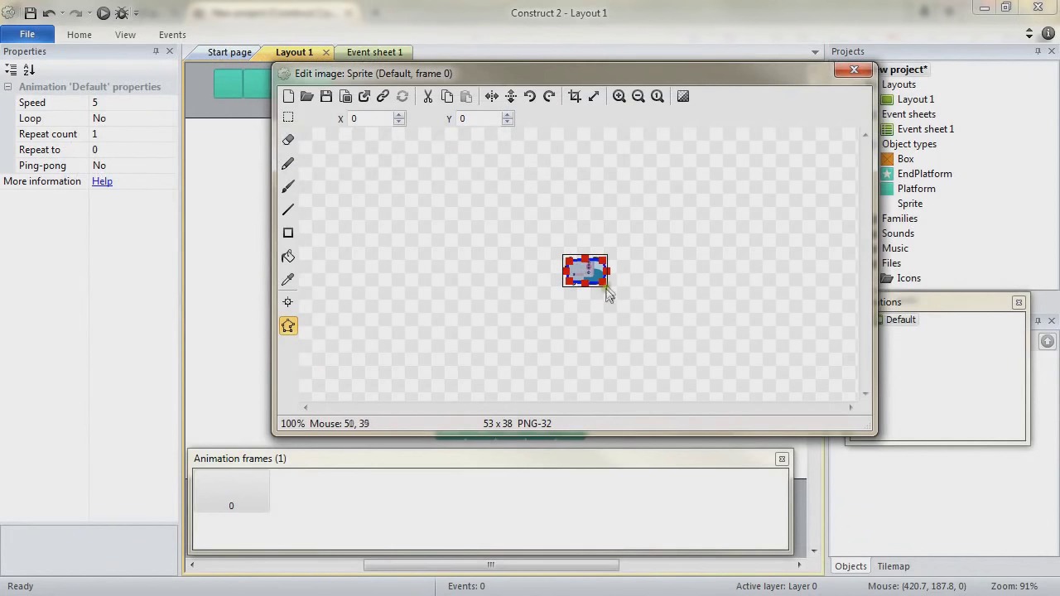
{"action": "scroll", "coordinate": [669, 306], "scroll_direction": "up", "scroll_amount": 2}
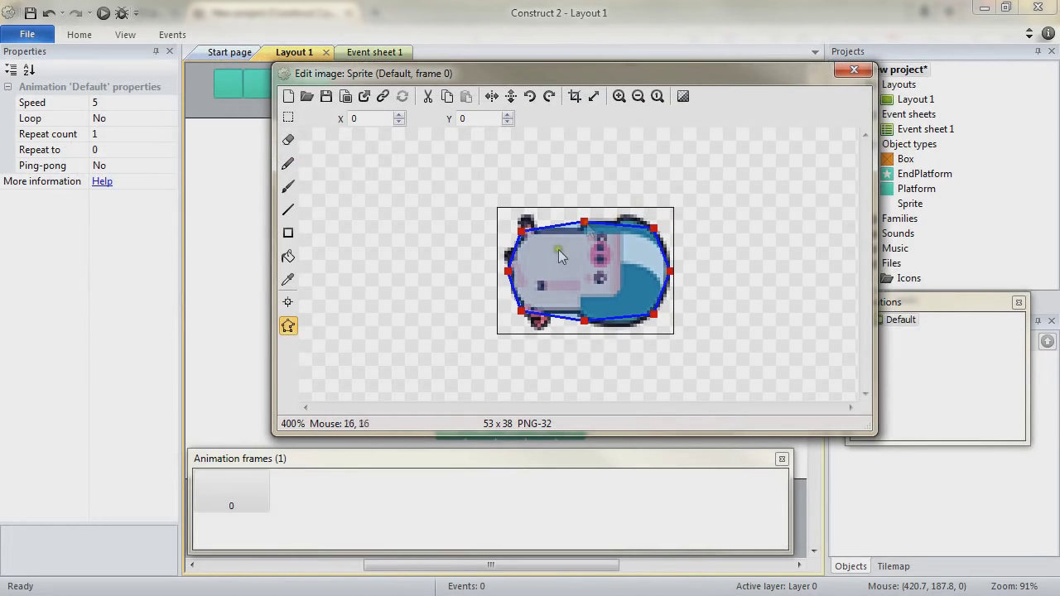
{"action": "left_click", "coordinate": [854, 69]}
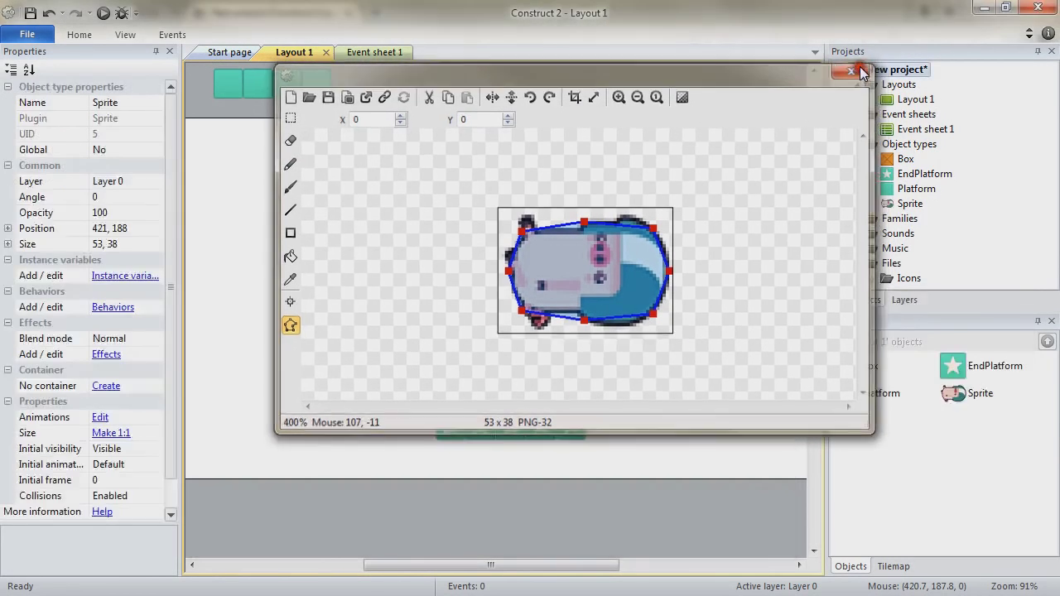
Step: Move the pig sprite to 434, 230 above the plank and rename it as Pig
{"action": "left_click_drag", "start_coordinate": [507, 269], "coordinate": [518, 300]}
{"action": "left_click", "coordinate": [121, 101]}
{"action": "type", "text": "Pig"}
{"action": "key", "text": "Return"}
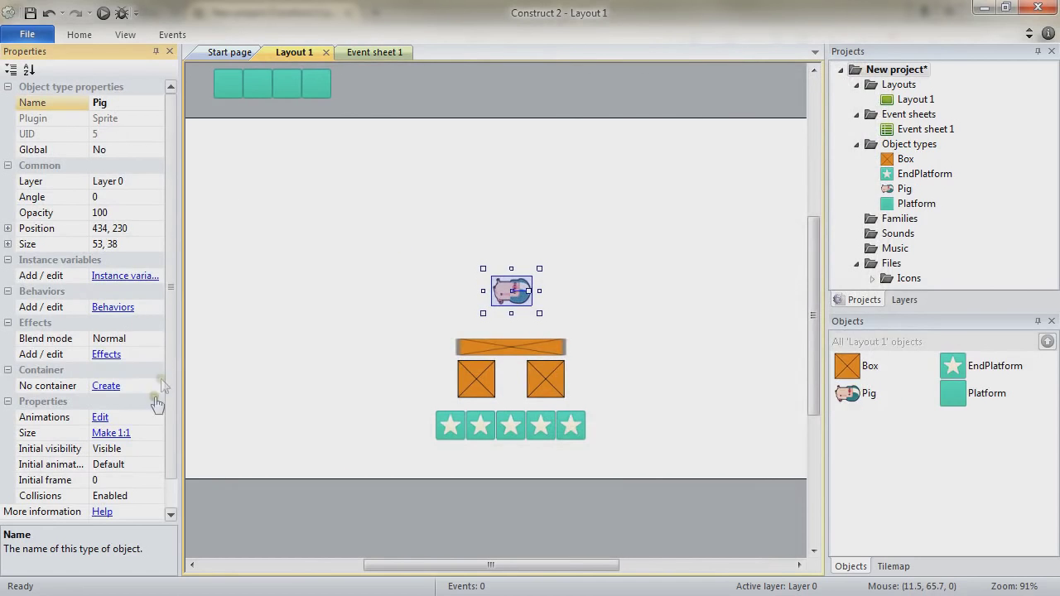
Step: Add the Physics behavior to the Pig object
{"action": "left_click", "coordinate": [116, 307]}
{"action": "left_click", "coordinate": [207, 112]}
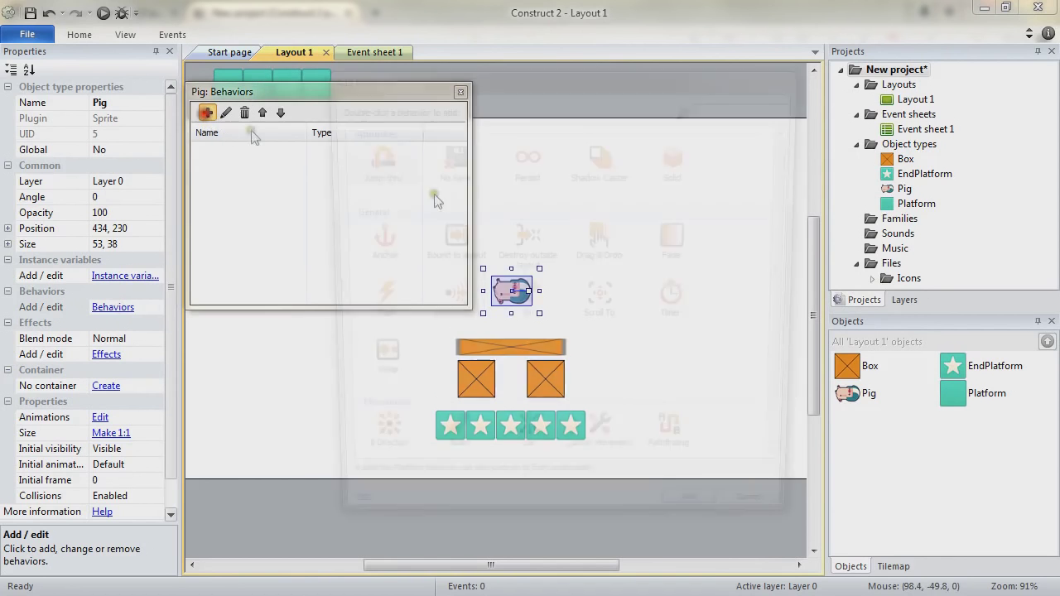
{"action": "scroll", "coordinate": [787, 274], "scroll_direction": "down", "scroll_amount": 3}
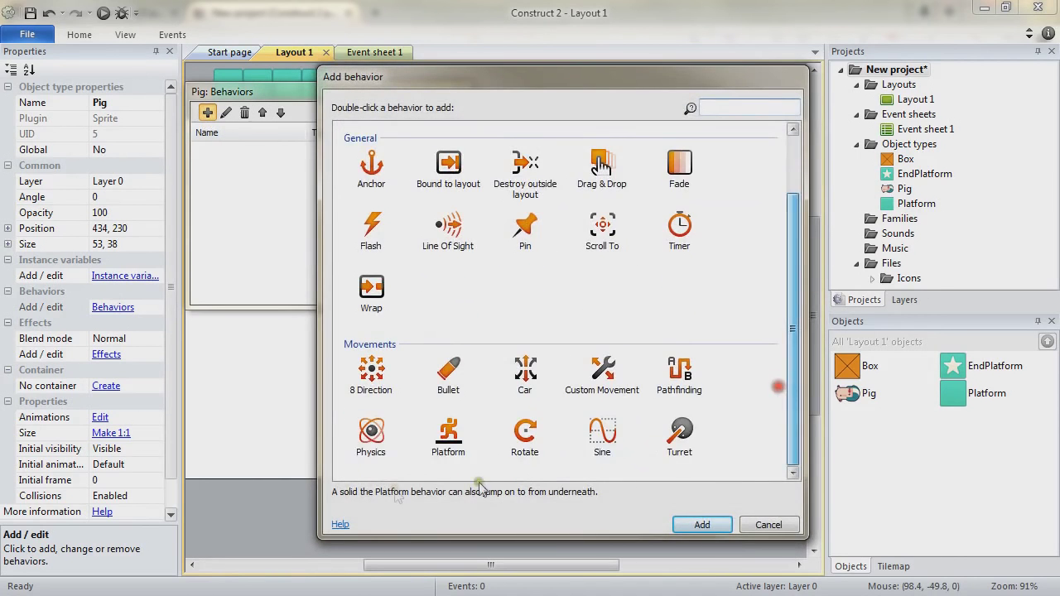
{"action": "double_click", "coordinate": [372, 438]}
{"action": "left_click", "coordinate": [460, 93]}
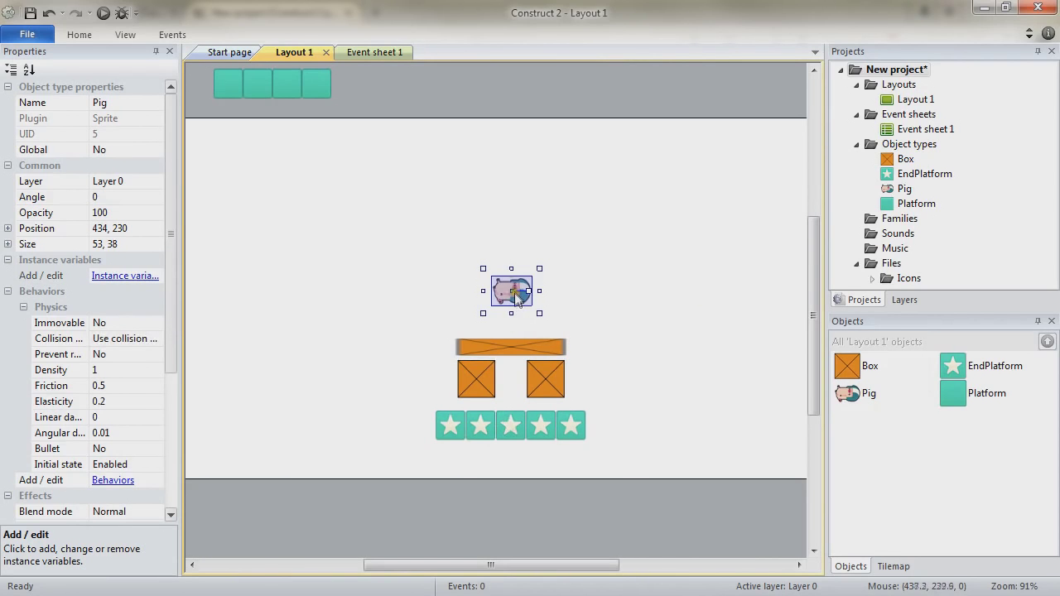
Step: Check the properties of the star platform and of each of the three boxes in the stack
{"action": "left_click", "coordinate": [510, 434]}
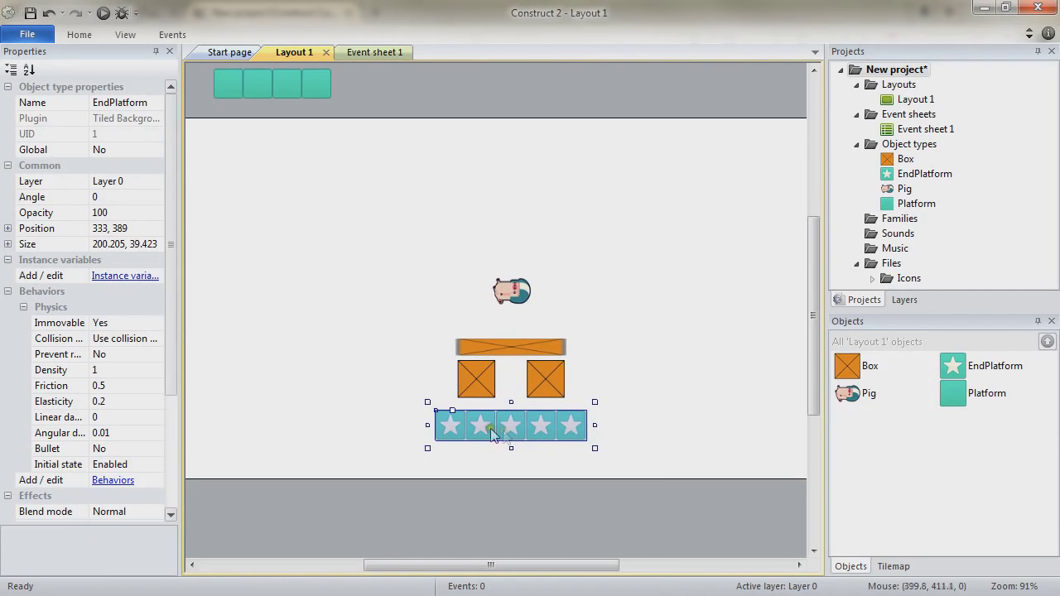
{"action": "left_click", "coordinate": [477, 391]}
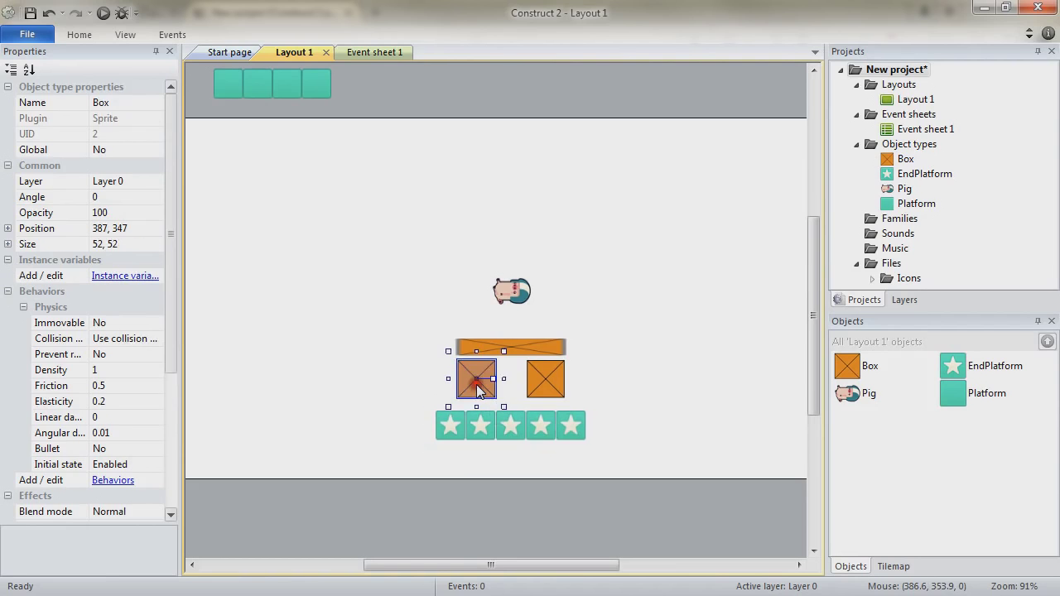
{"action": "left_click", "coordinate": [522, 342]}
{"action": "left_click", "coordinate": [545, 394]}
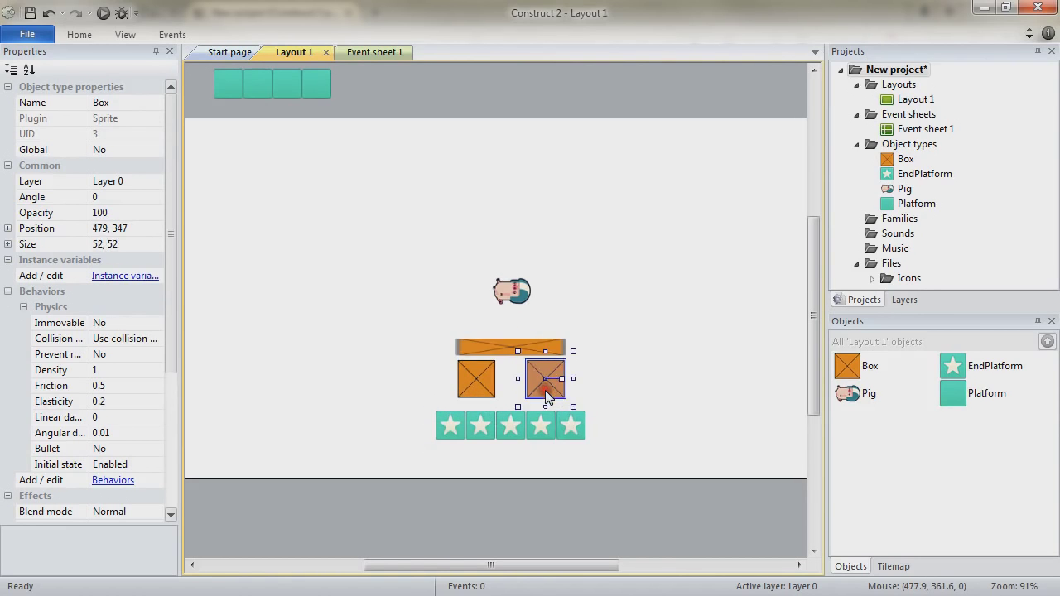
{"action": "left_click", "coordinate": [646, 290]}
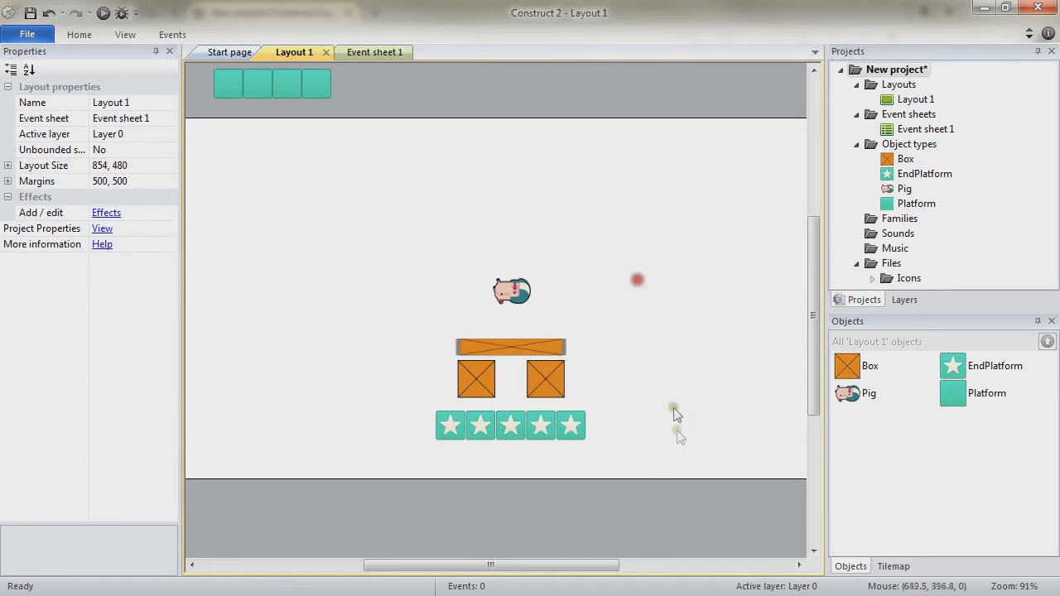
Step: Insert the Touch input object into the project
{"action": "double_click", "coordinate": [620, 281]}
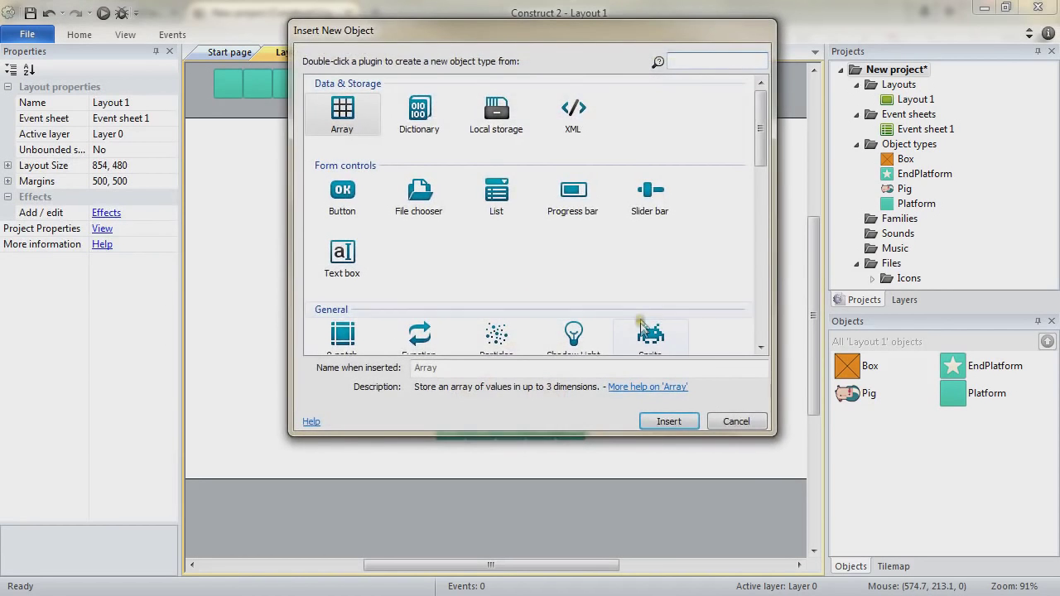
{"action": "left_click_drag", "start_coordinate": [757, 137], "coordinate": [753, 208]}
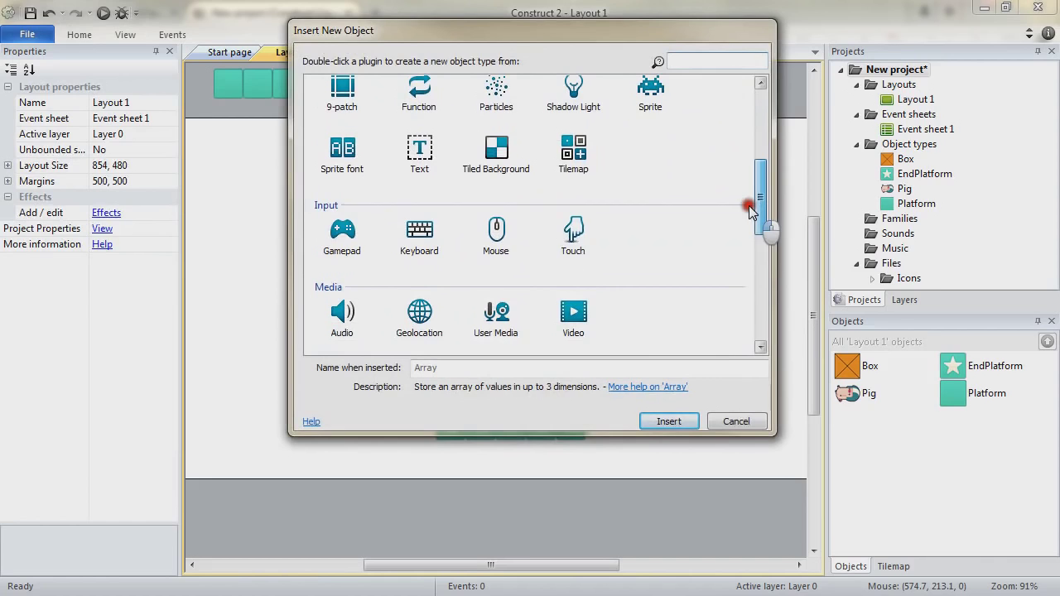
{"action": "left_click", "coordinate": [572, 232]}
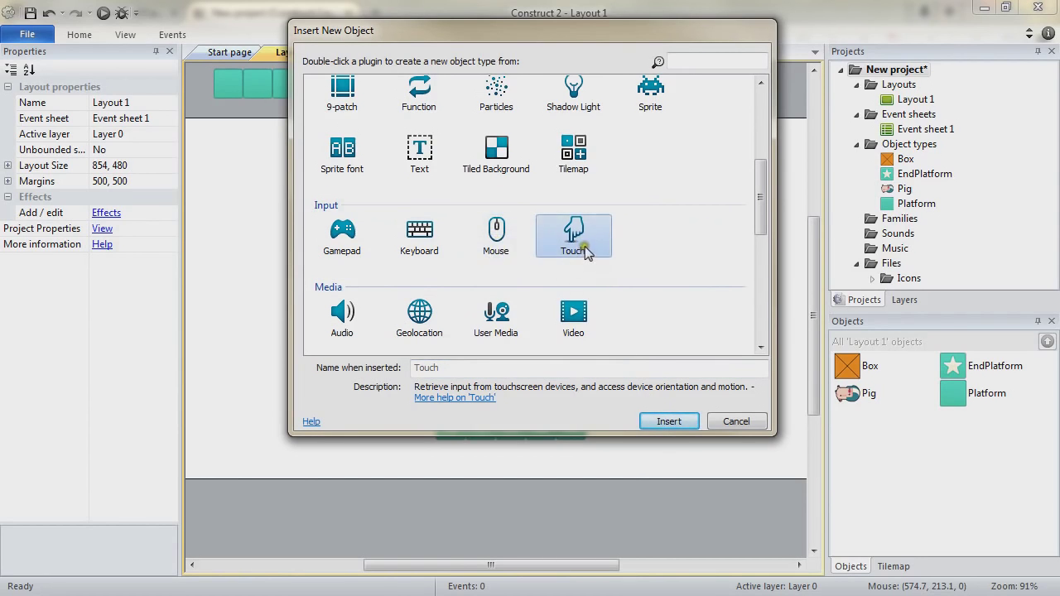
{"action": "left_click", "coordinate": [671, 423]}
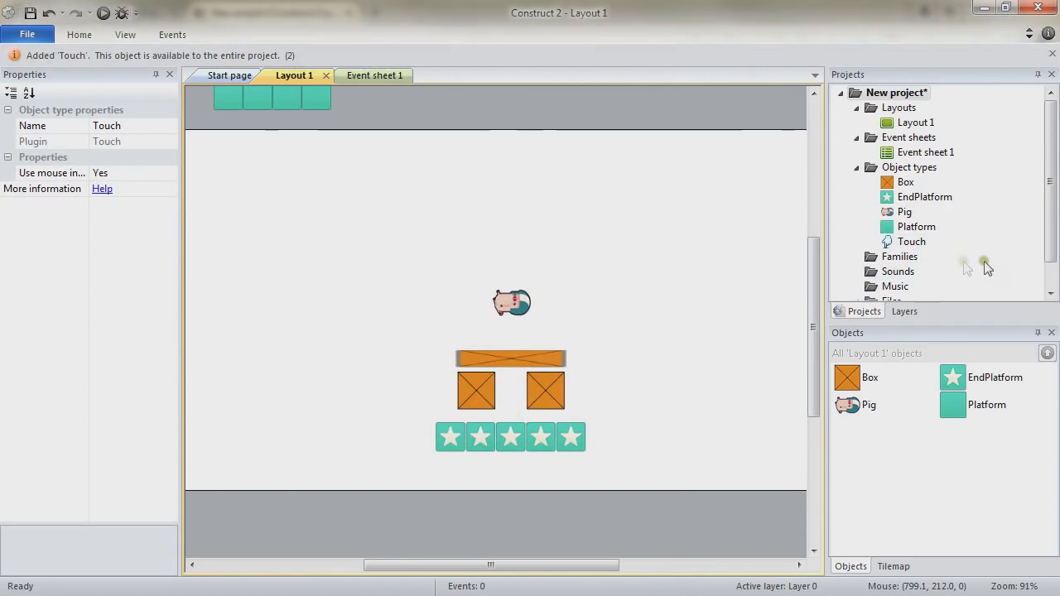
{"action": "left_click", "coordinate": [920, 245]}
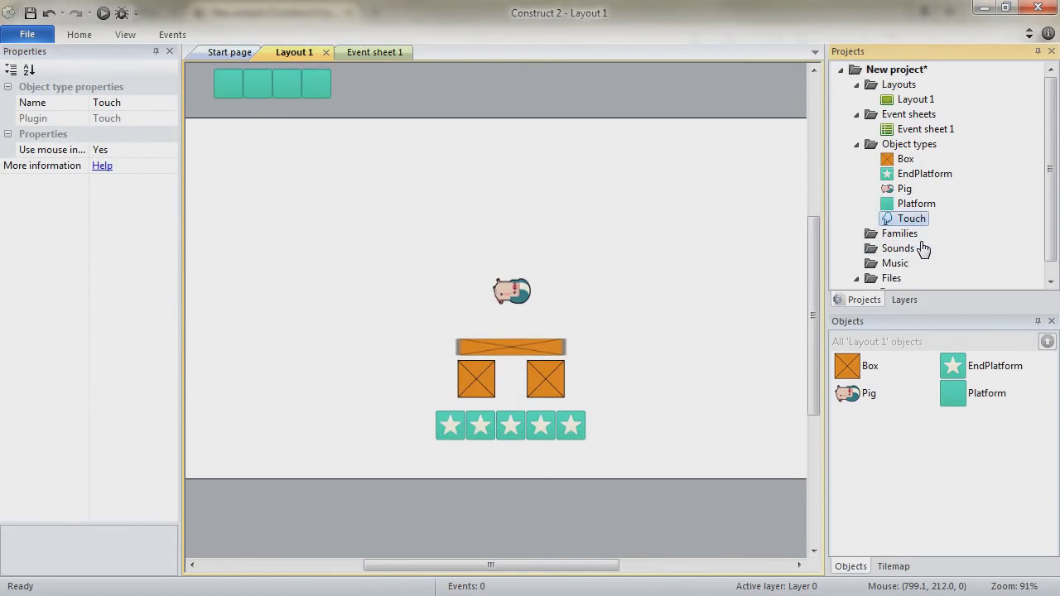
{"action": "left_click", "coordinate": [384, 53]}
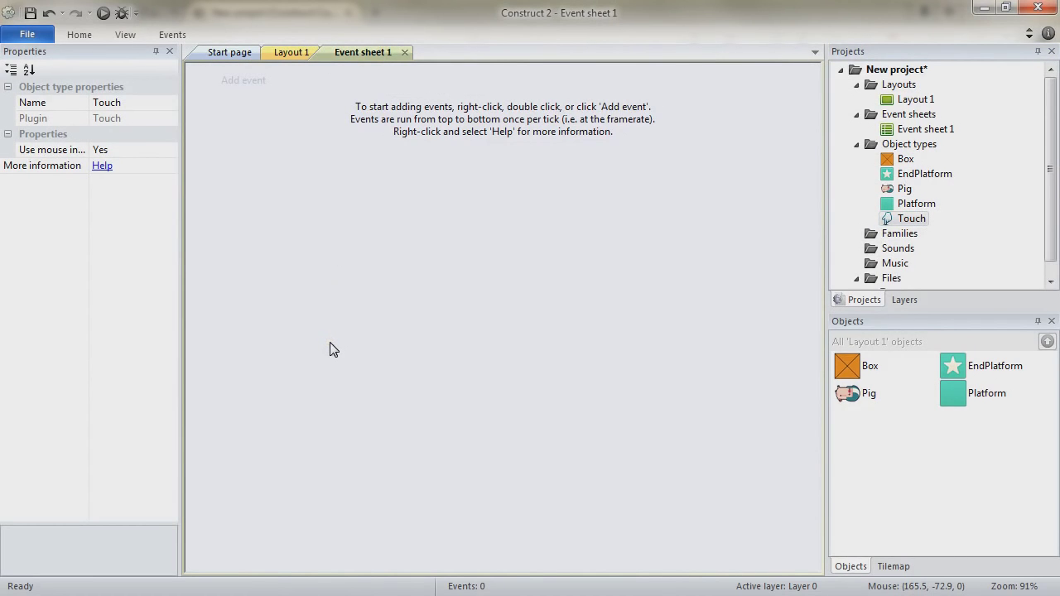
{"action": "left_click", "coordinate": [290, 53]}
Step: Insert a Sprite font object and place it at 327, 10, centered near the layout's upper edge
{"action": "double_click", "coordinate": [489, 194]}
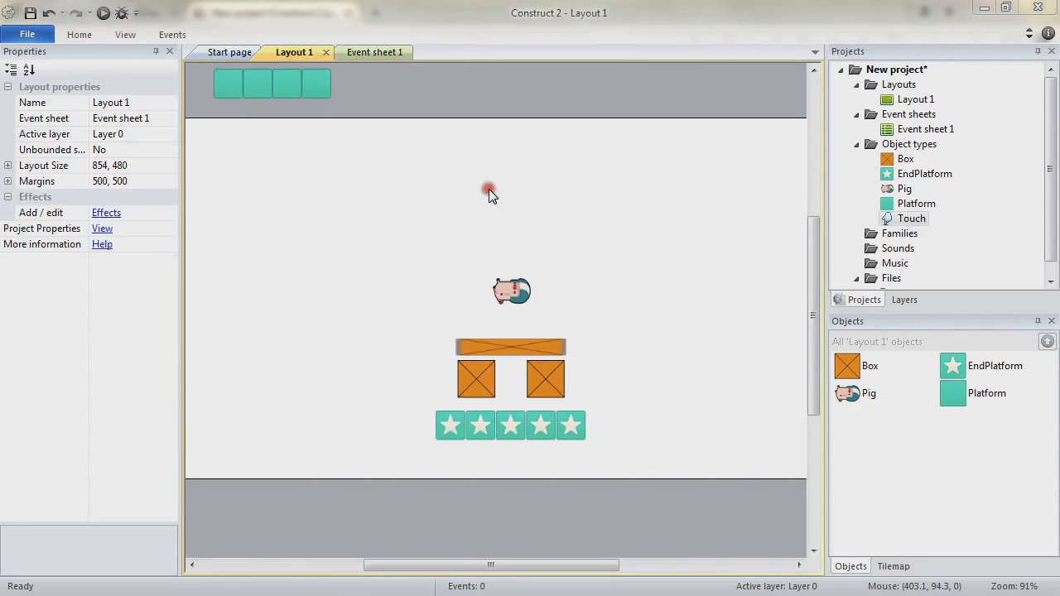
{"action": "scroll", "coordinate": [604, 273], "scroll_direction": "down", "scroll_amount": 10}
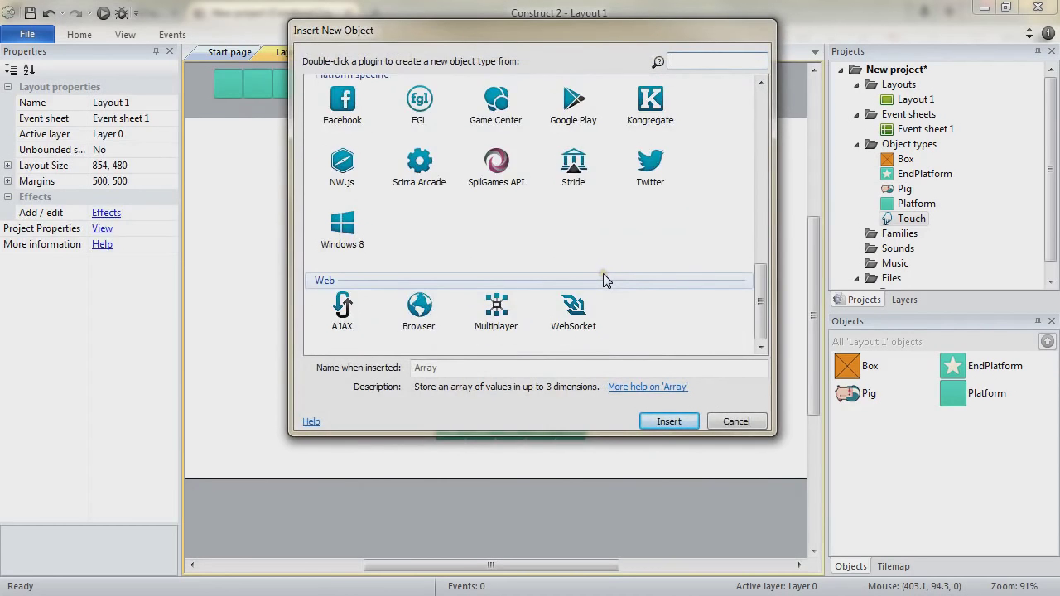
{"action": "scroll", "coordinate": [604, 279], "scroll_direction": "up", "scroll_amount": 10}
{"action": "left_click_drag", "start_coordinate": [761, 141], "coordinate": [757, 205]}
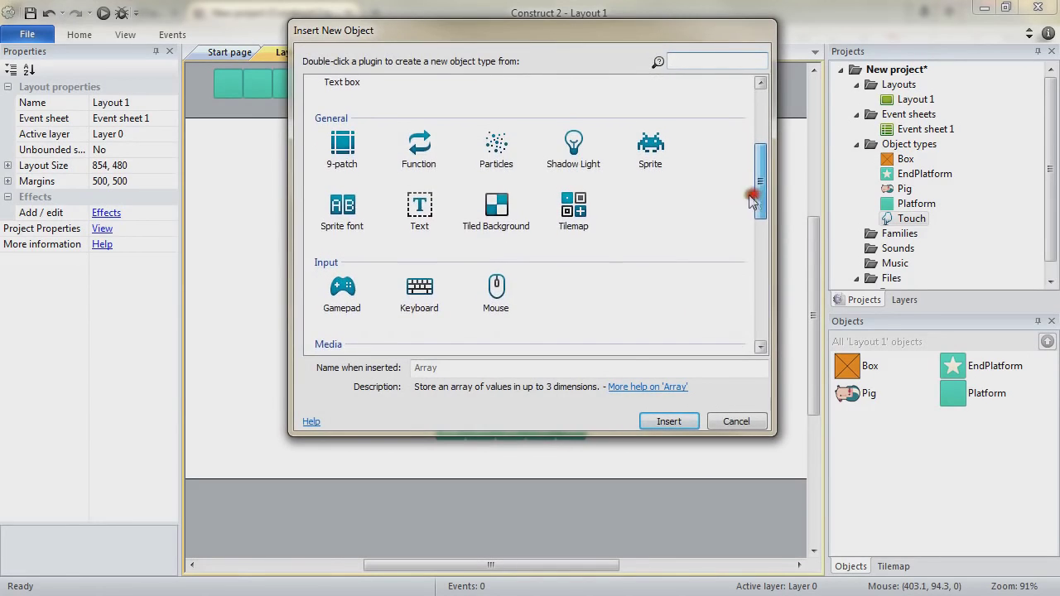
{"action": "left_click", "coordinate": [342, 208]}
{"action": "left_click", "coordinate": [669, 422]}
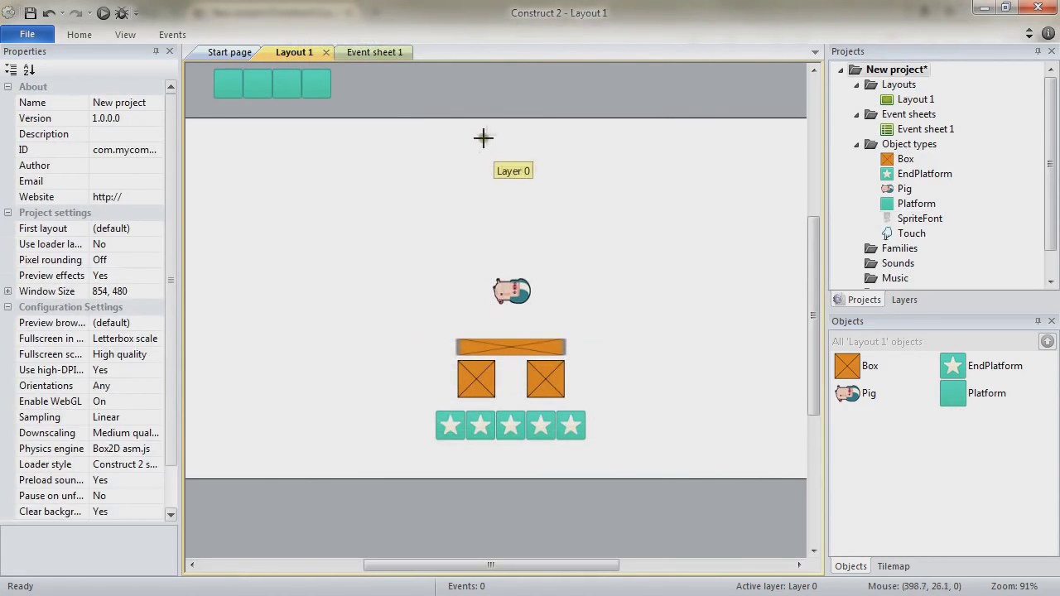
{"action": "left_click", "coordinate": [486, 126]}
{"action": "left_click_drag", "start_coordinate": [564, 138], "coordinate": [509, 141]}
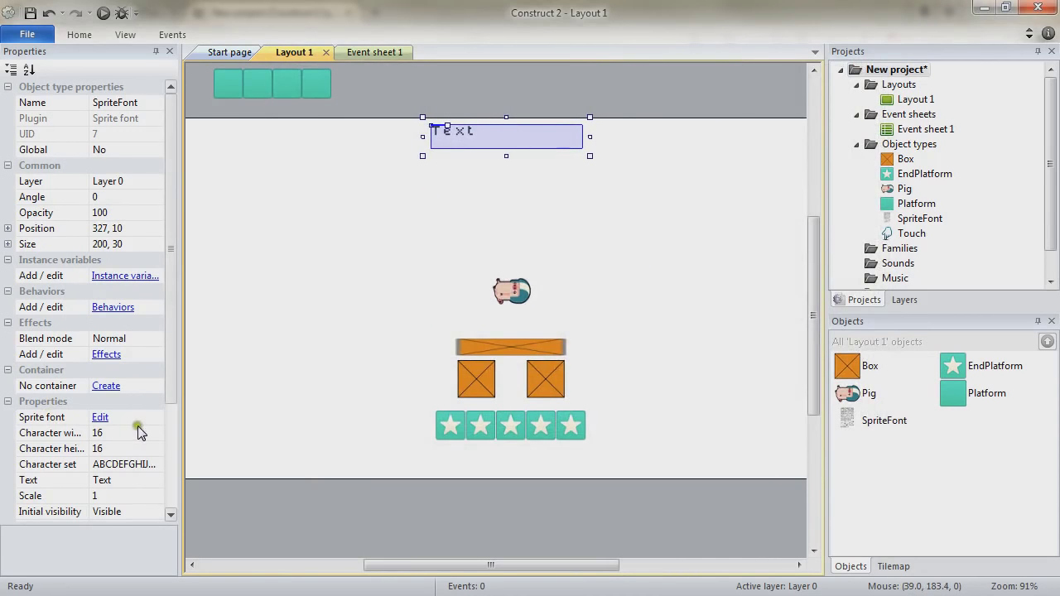
Step: Set the sprite font's text to Victory and its initial visibility to Invisible
{"action": "left_click", "coordinate": [139, 482]}
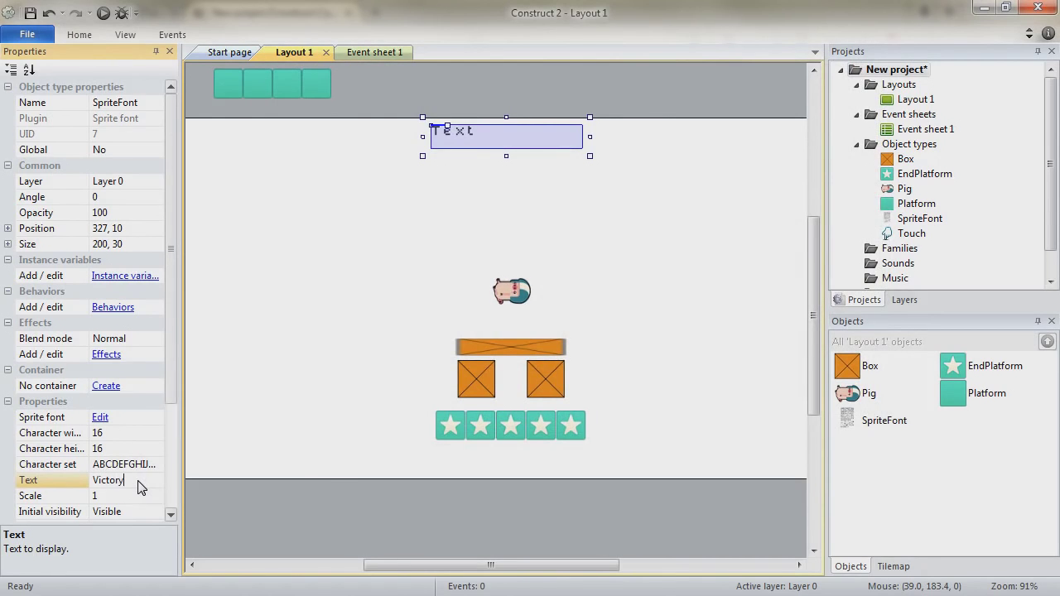
{"action": "left_click", "coordinate": [45, 511]}
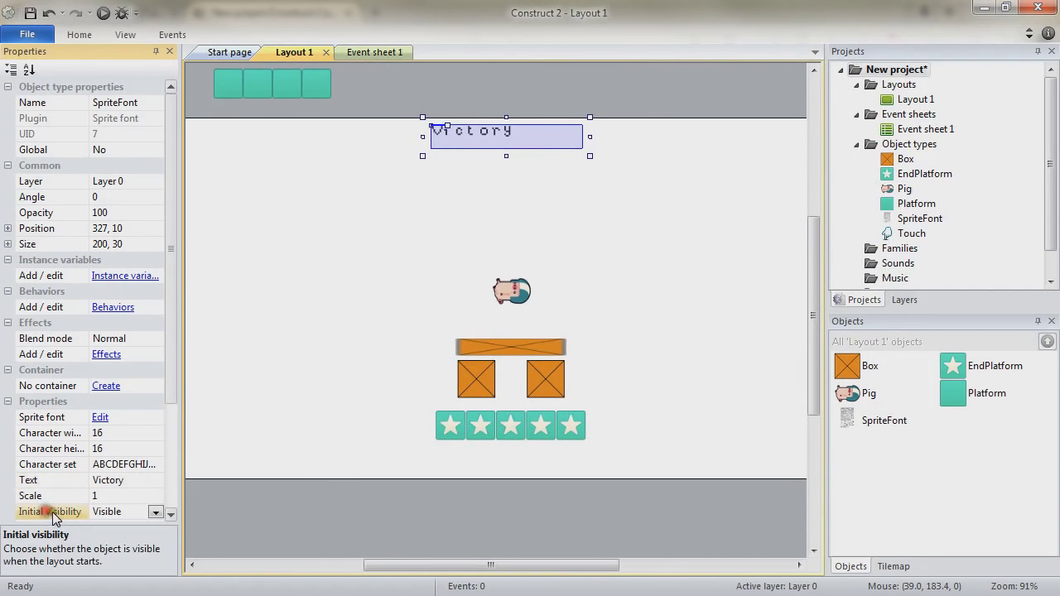
{"action": "left_click", "coordinate": [155, 513]}
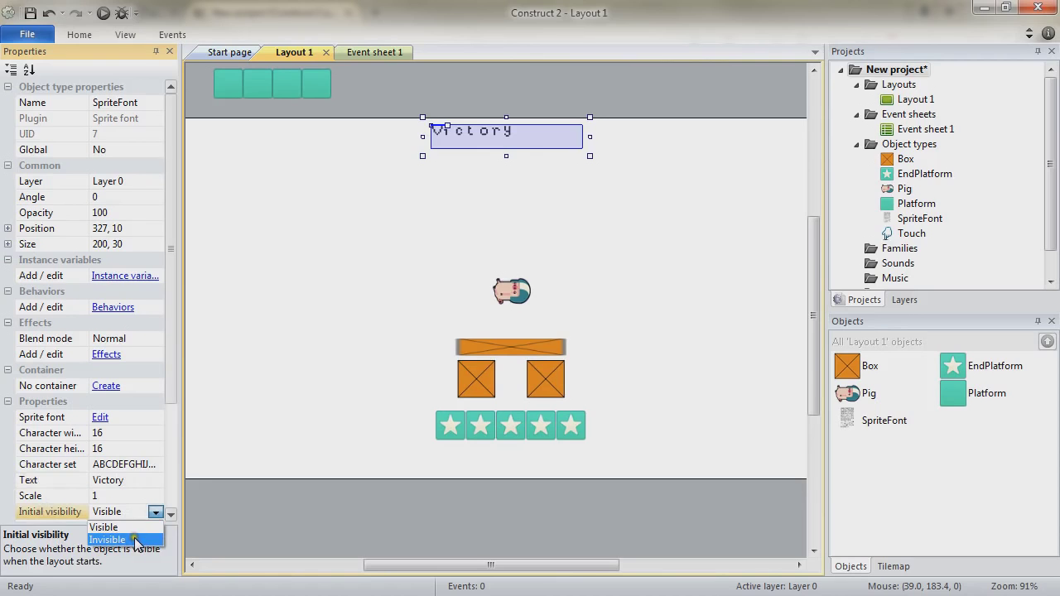
{"action": "left_click", "coordinate": [135, 540]}
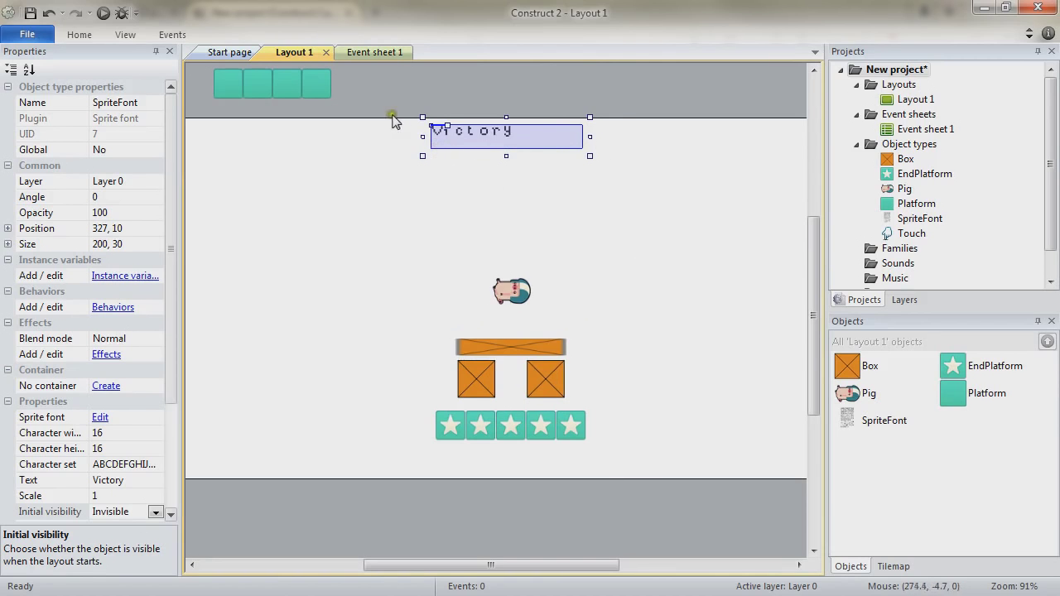
{"action": "left_click", "coordinate": [170, 517]}
{"action": "left_click", "coordinate": [171, 516]}
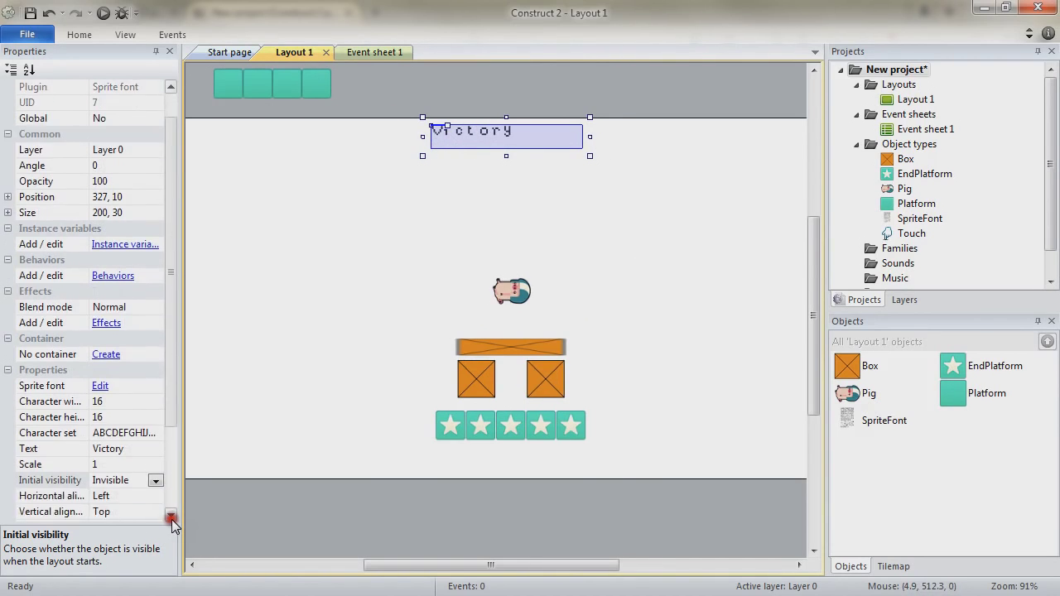
Step: Set the Victory sprite font's horizontal alignment to Center
{"action": "left_click", "coordinate": [171, 517]}
{"action": "left_click", "coordinate": [170, 517]}
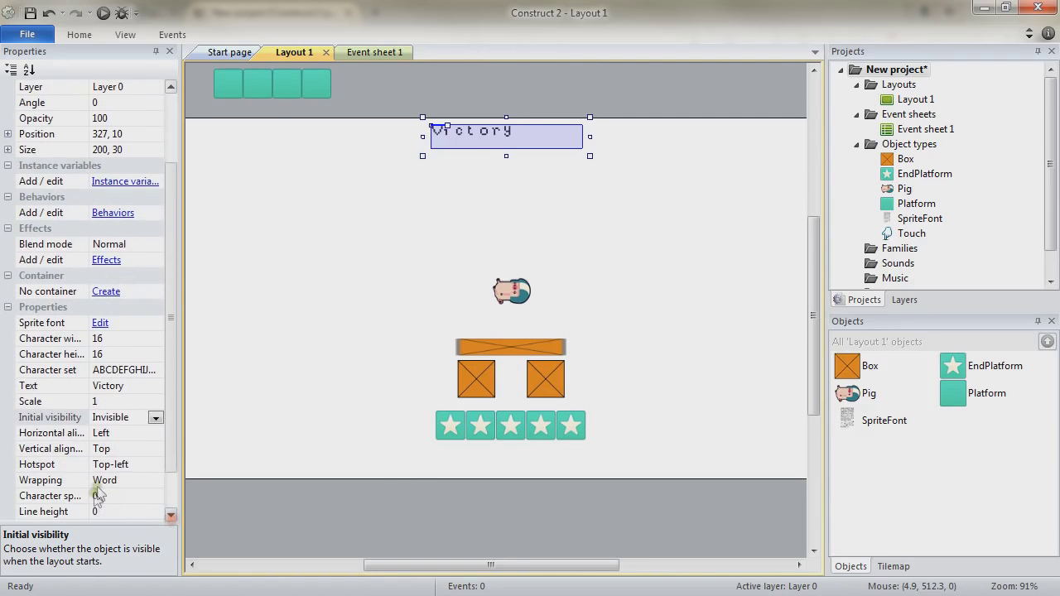
{"action": "left_click", "coordinate": [154, 435]}
{"action": "left_click", "coordinate": [155, 433]}
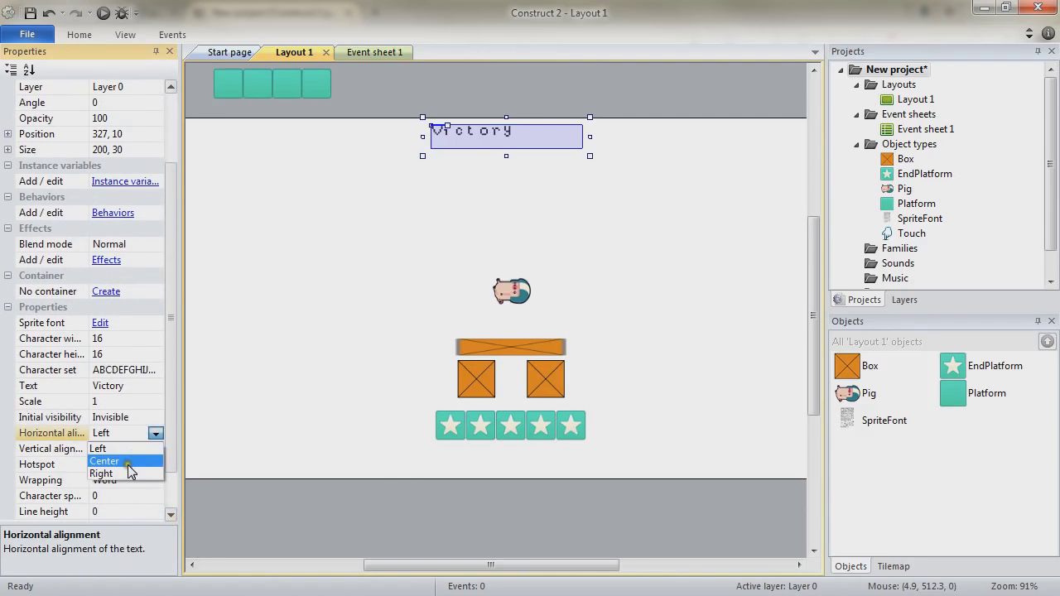
{"action": "left_click", "coordinate": [132, 464]}
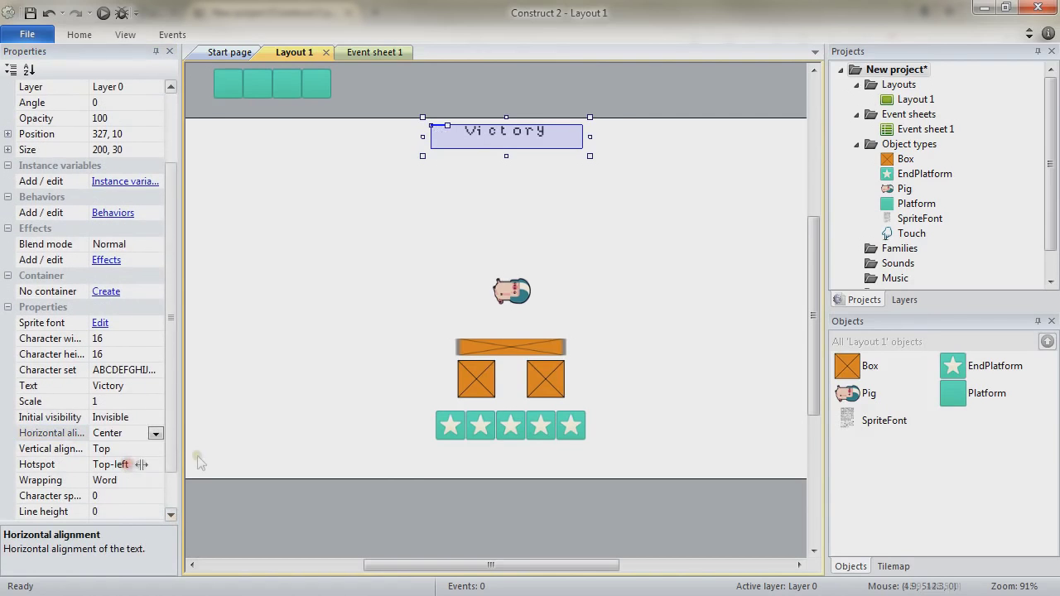
{"action": "left_click", "coordinate": [649, 258]}
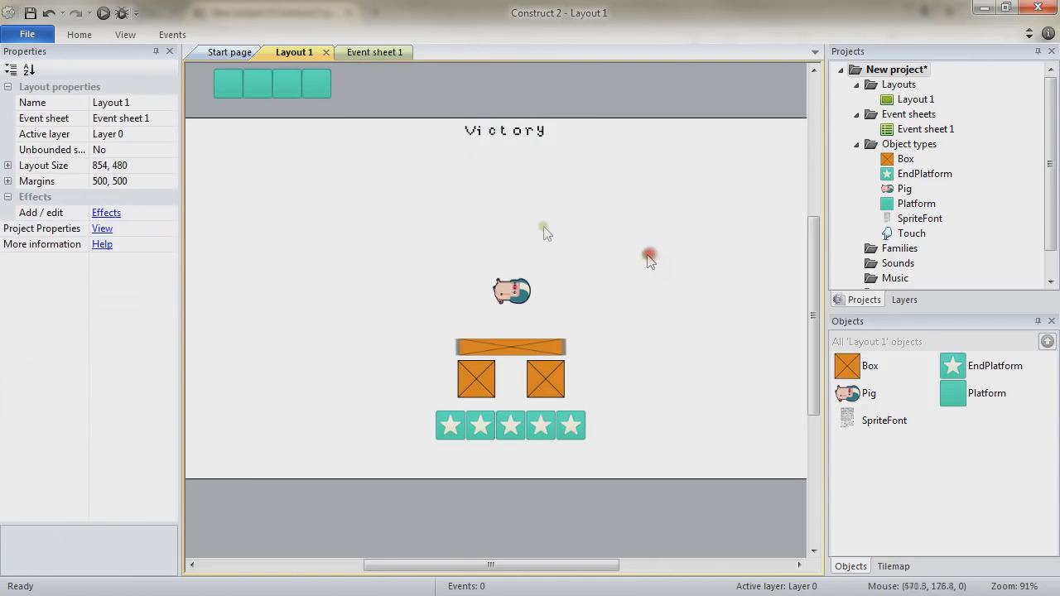
Step: Add an event to Event sheet 1 with the Touch condition On touched object, checking for the Box
{"action": "left_click", "coordinate": [378, 55]}
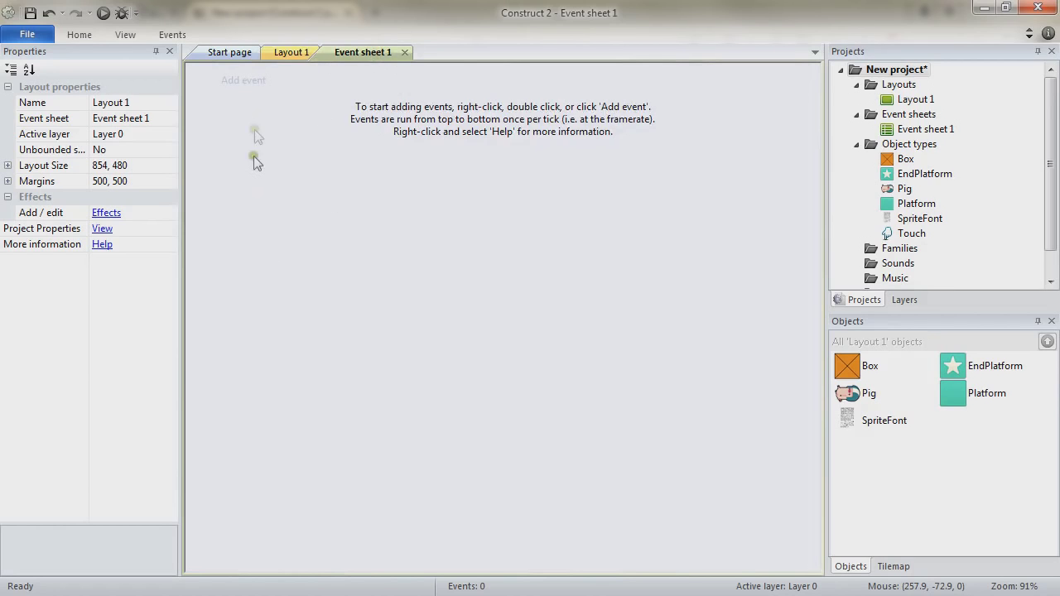
{"action": "left_click", "coordinate": [246, 83]}
{"action": "right_click", "coordinate": [296, 347]}
{"action": "left_click", "coordinate": [330, 365]}
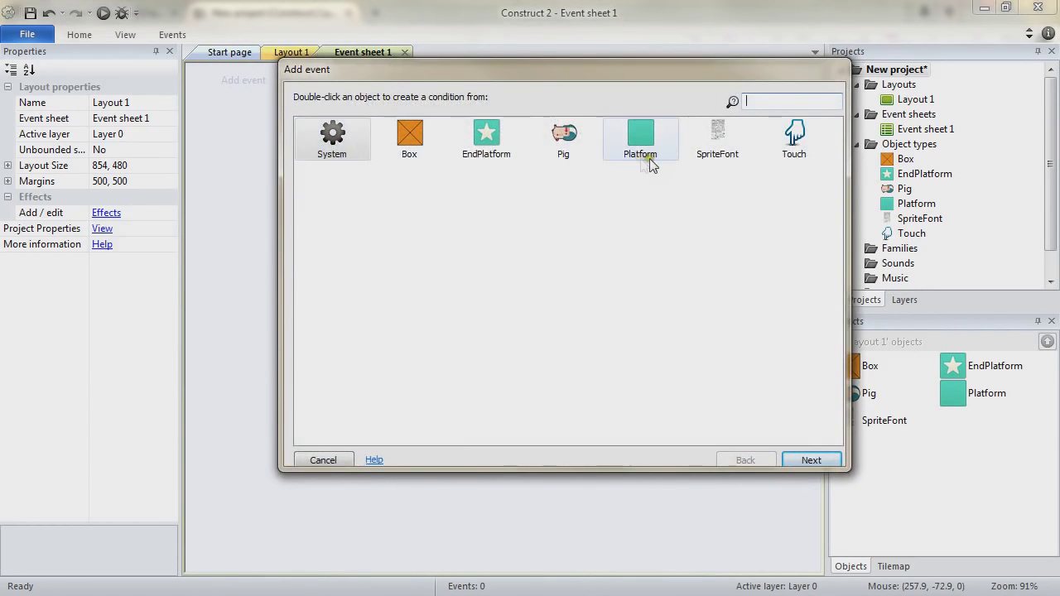
{"action": "double_click", "coordinate": [796, 139]}
{"action": "double_click", "coordinate": [698, 284]}
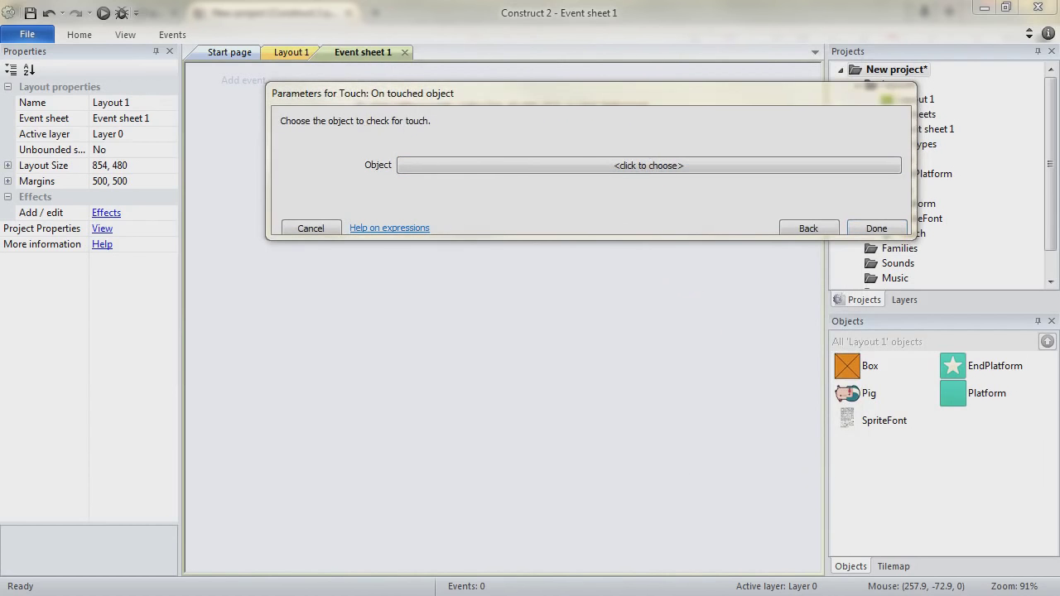
{"action": "left_click", "coordinate": [464, 165]}
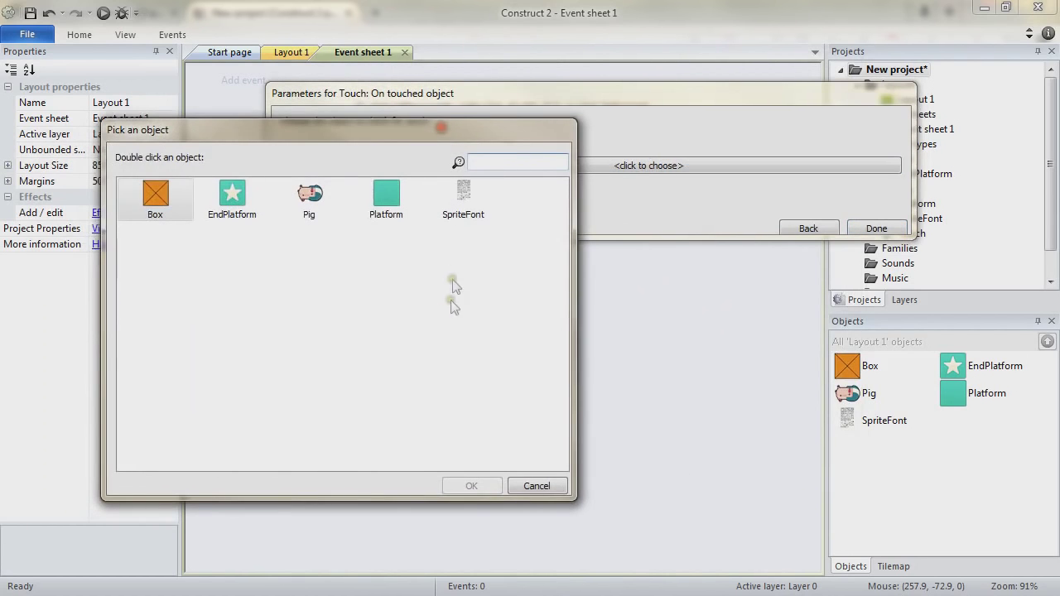
{"action": "double_click", "coordinate": [158, 198]}
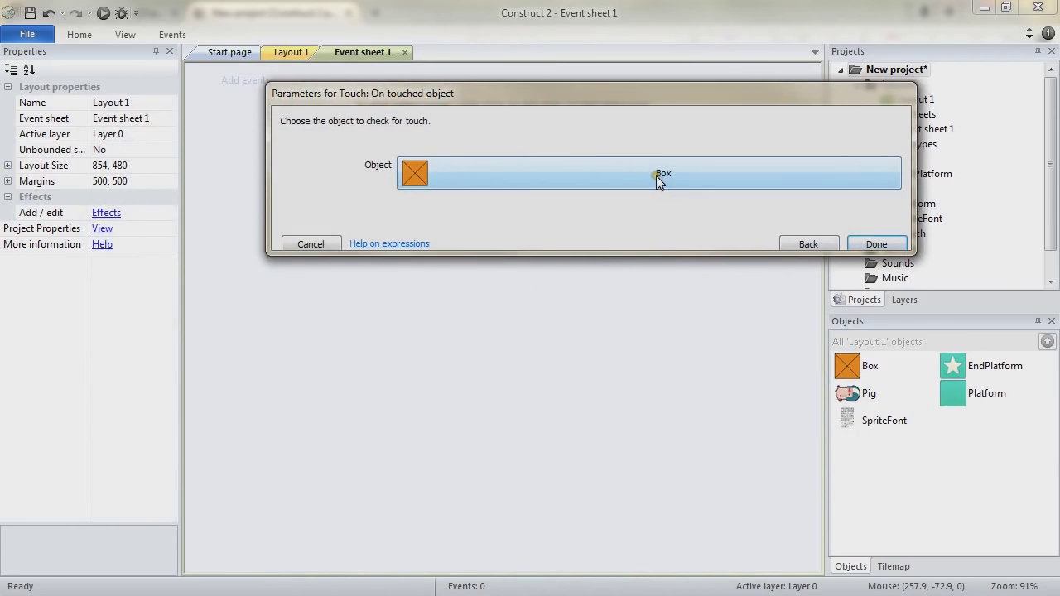
{"action": "left_click", "coordinate": [876, 243]}
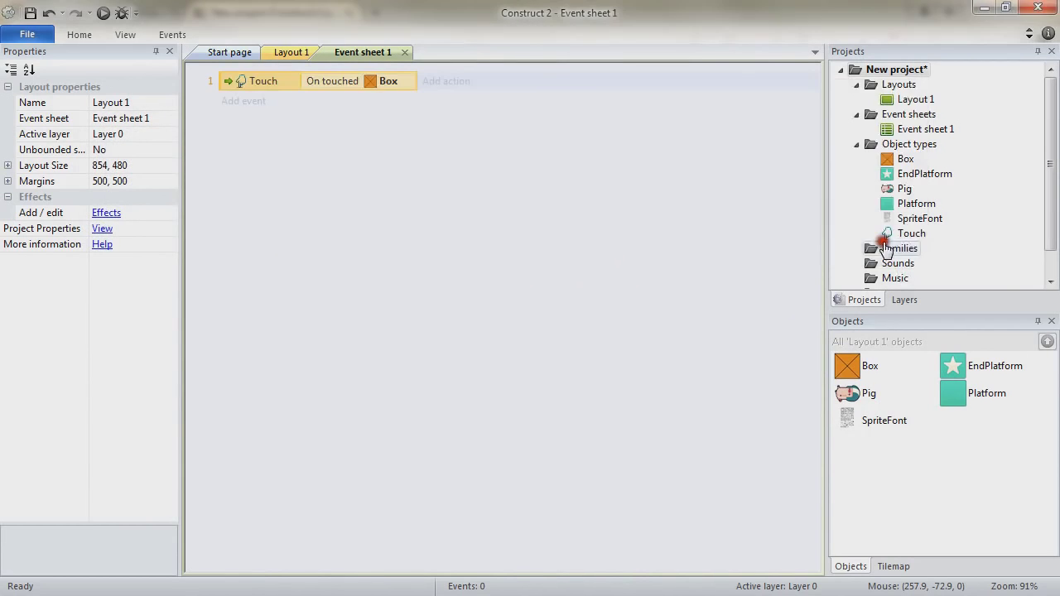
Step: Add the Box's Destroy action to the touched-box event
{"action": "left_click", "coordinate": [457, 81]}
{"action": "left_click", "coordinate": [410, 139]}
{"action": "double_click", "coordinate": [410, 141]}
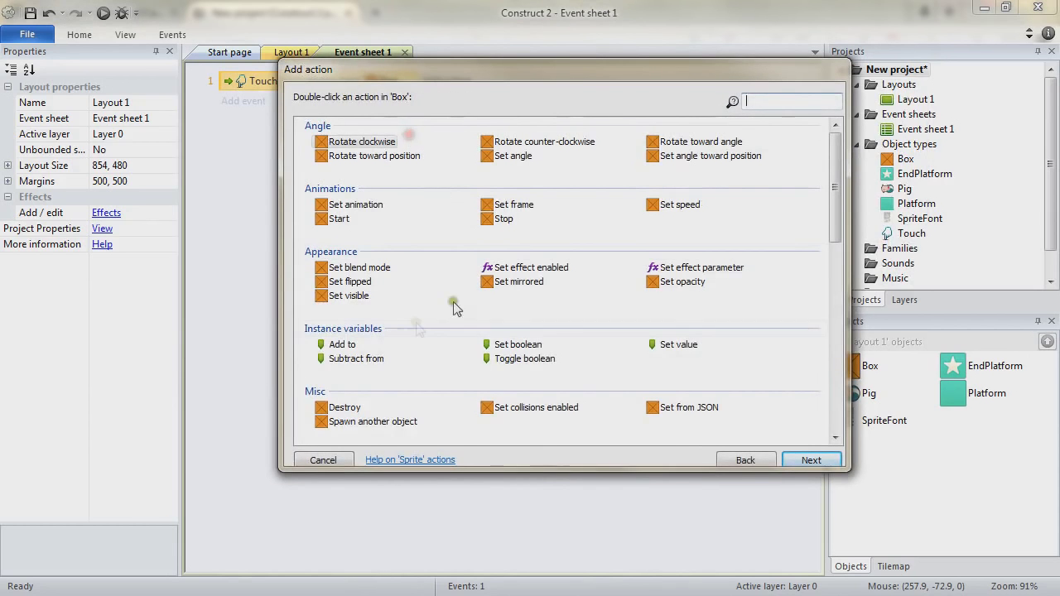
{"action": "double_click", "coordinate": [353, 404]}
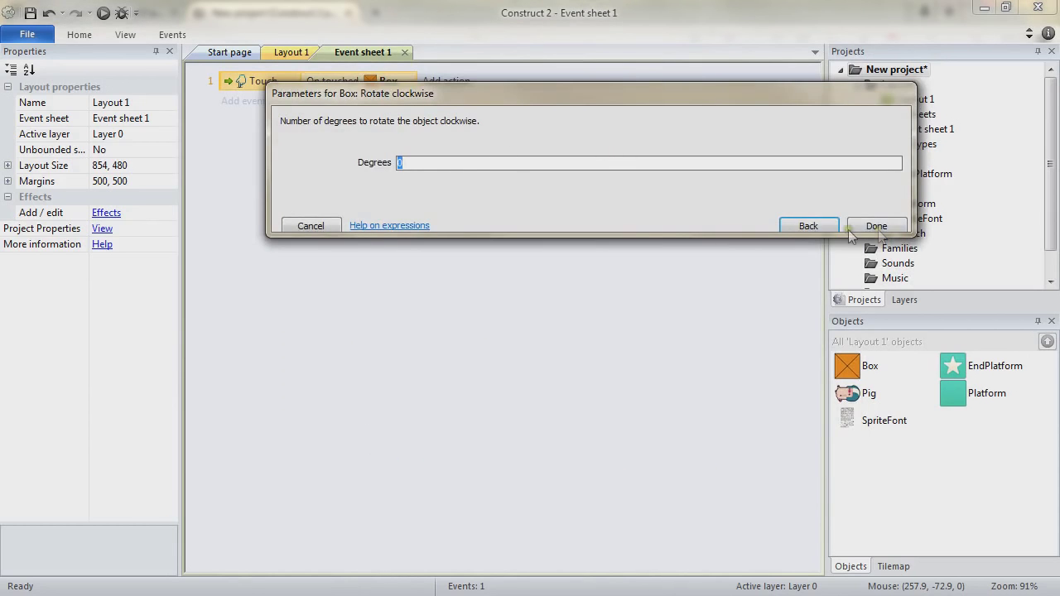
{"action": "left_click", "coordinate": [808, 225]}
{"action": "left_click", "coordinate": [342, 407]}
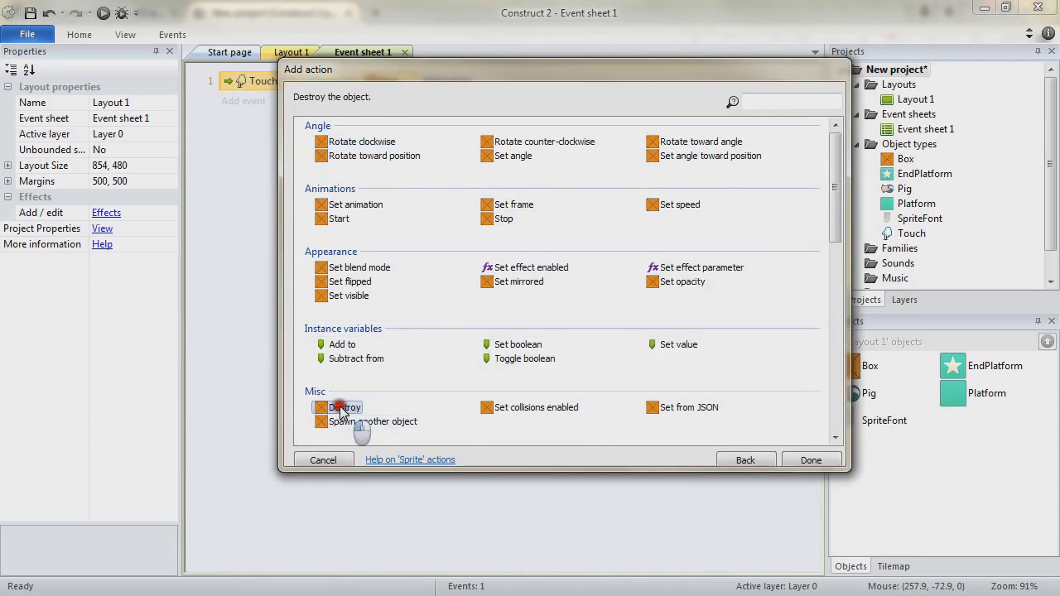
{"action": "double_click", "coordinate": [341, 408]}
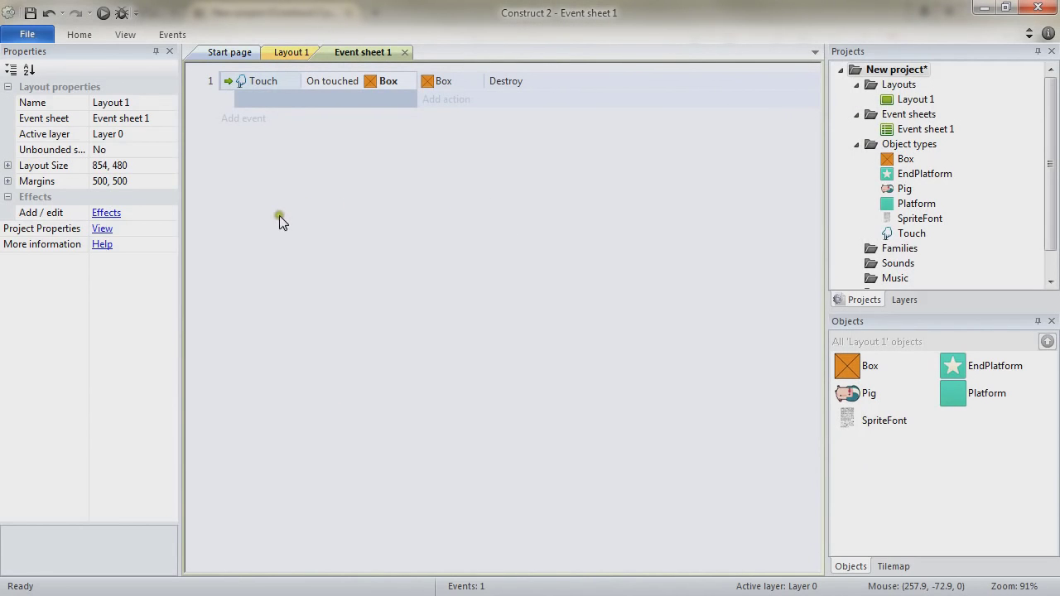
Step: Add a second event with the Pig's Physics condition Is sleeping
{"action": "left_click", "coordinate": [241, 119]}
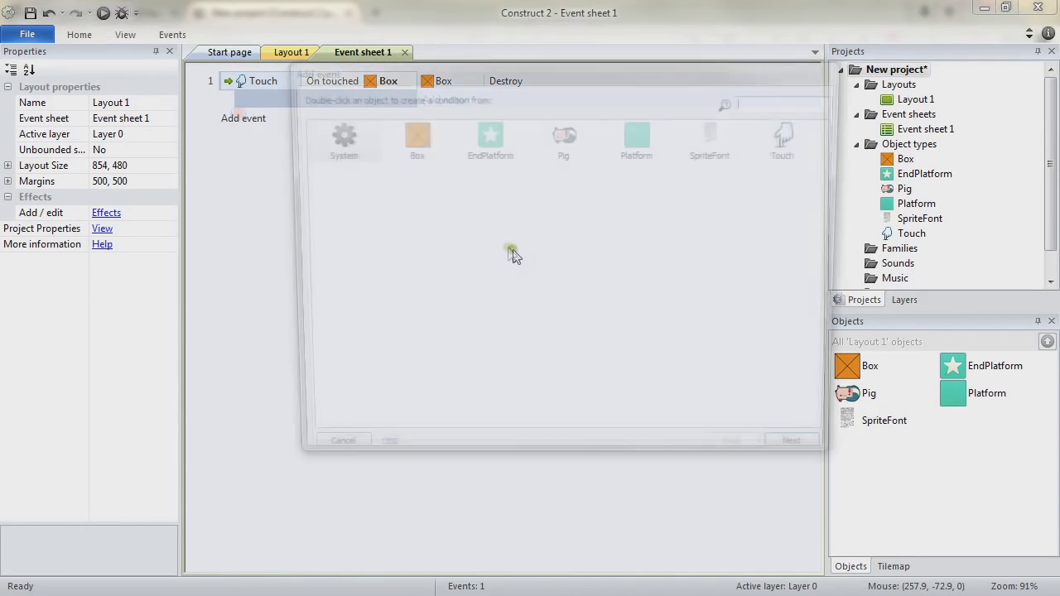
{"action": "double_click", "coordinate": [562, 143]}
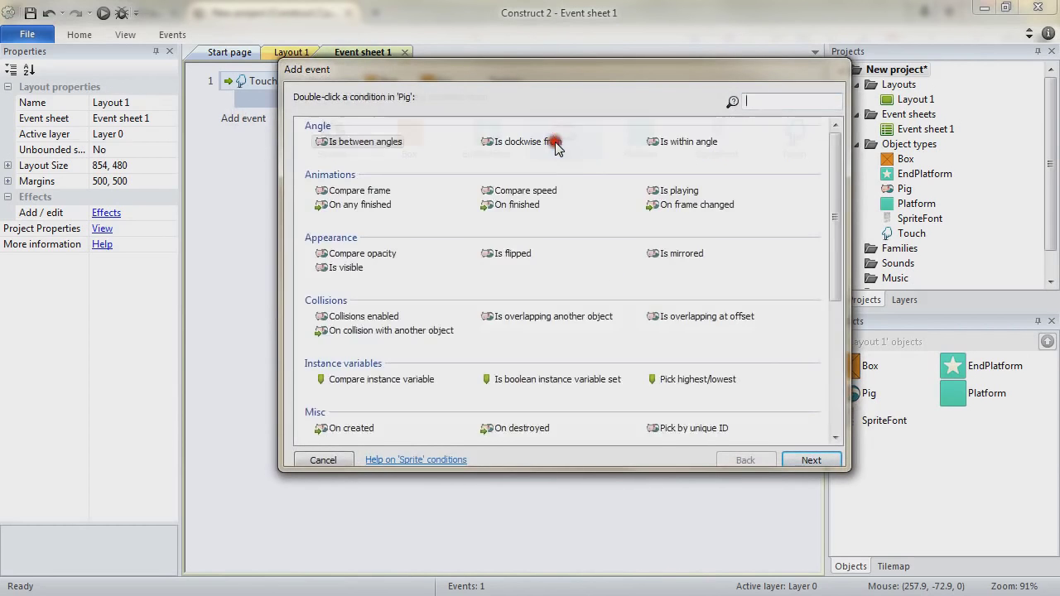
{"action": "scroll", "coordinate": [650, 323], "scroll_direction": "down", "scroll_amount": 4}
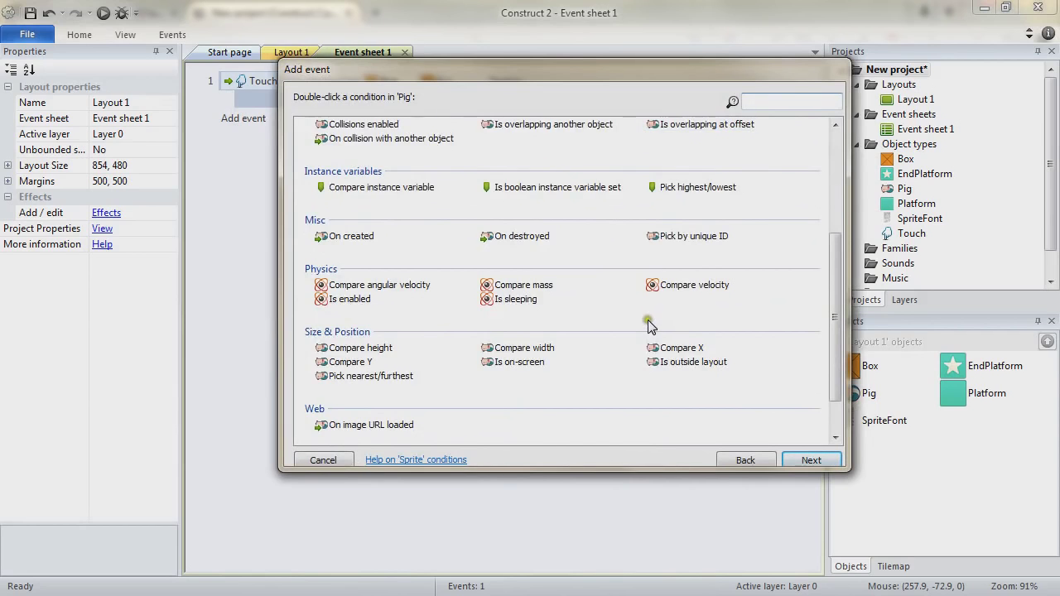
{"action": "left_click", "coordinate": [515, 300]}
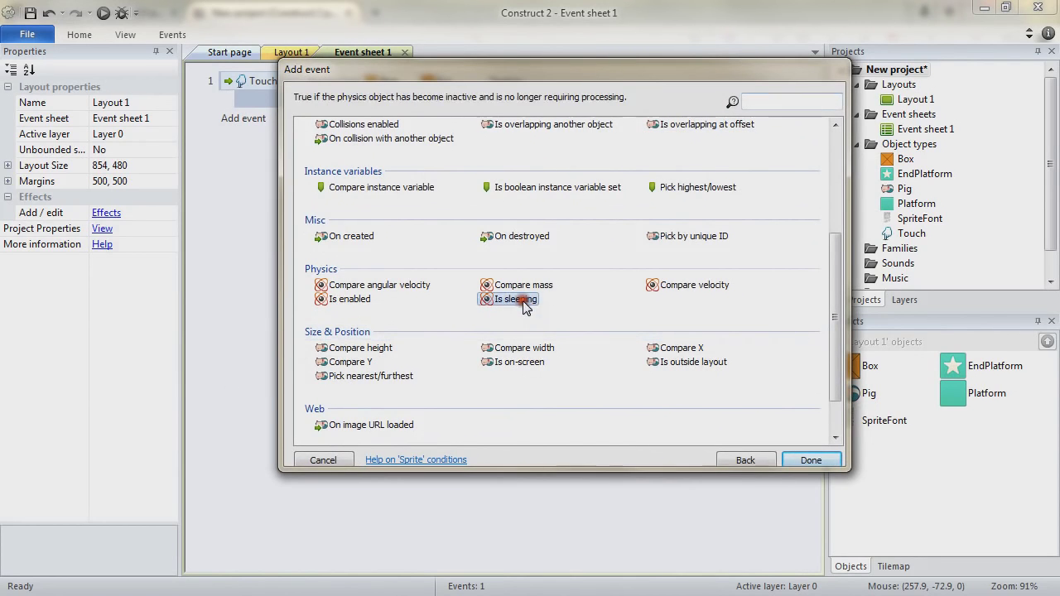
{"action": "left_click", "coordinate": [519, 300]}
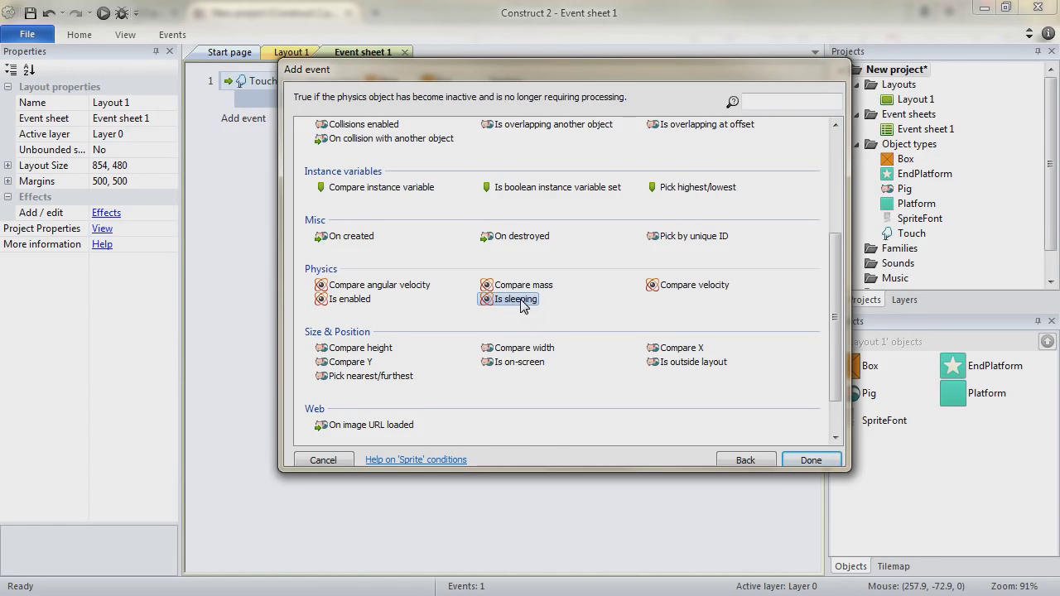
{"action": "double_click", "coordinate": [517, 300]}
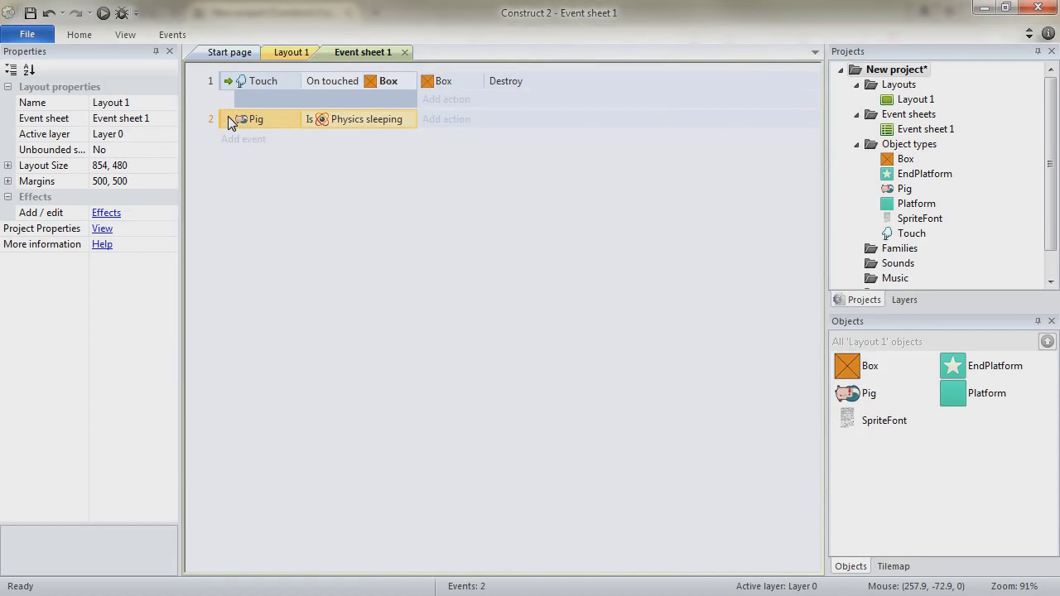
Step: Start a second condition in the Pig sleeping event using Pig's Is overlapping at offset, with EndPlatform as the tested object
{"action": "key", "text": "c"}
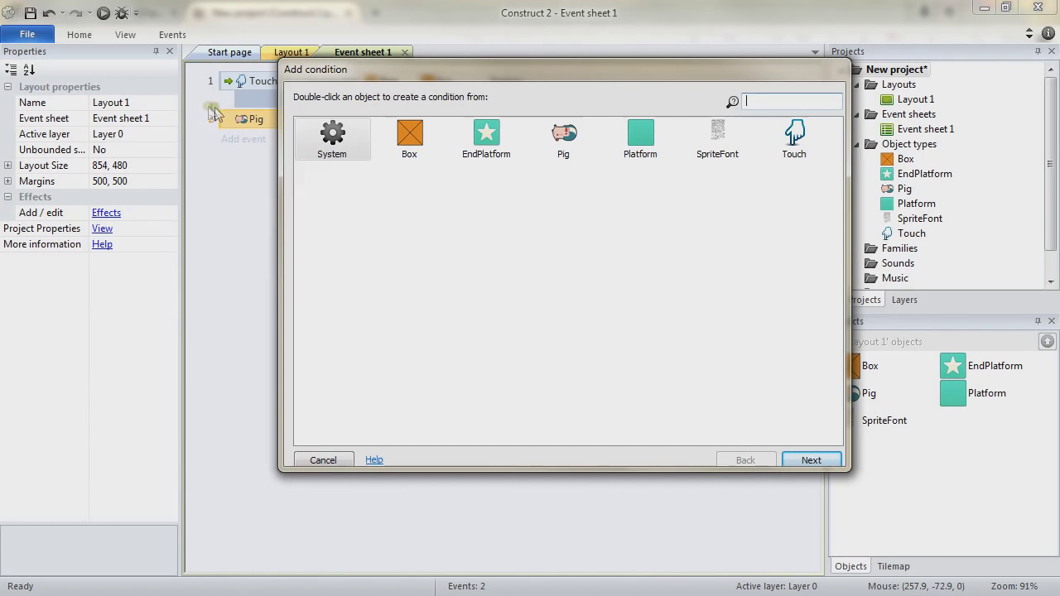
{"action": "left_click_drag", "start_coordinate": [427, 71], "coordinate": [398, 197]}
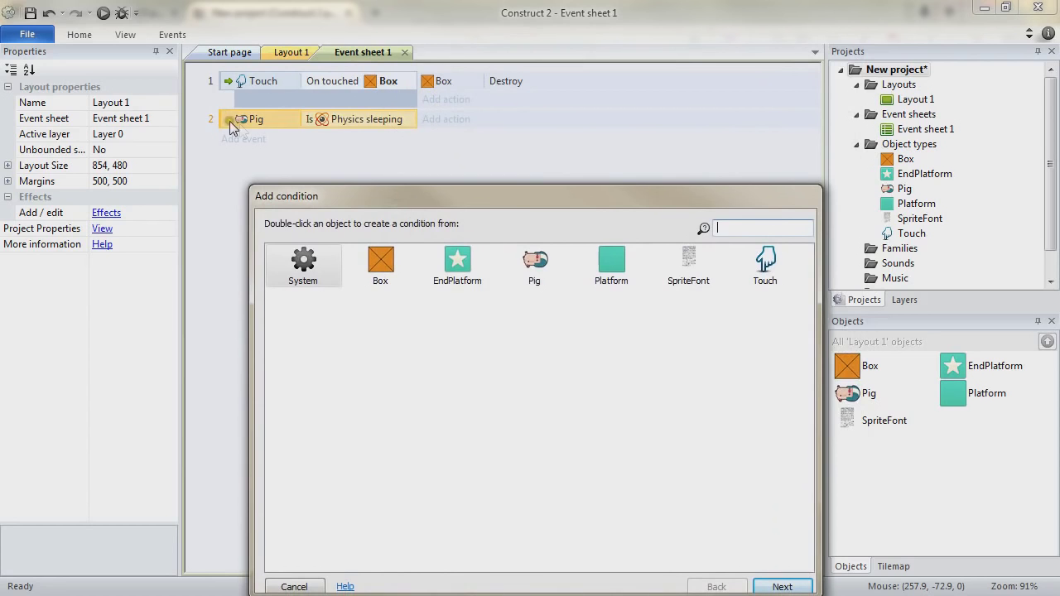
{"action": "left_click_drag", "start_coordinate": [480, 207], "coordinate": [470, 115]}
{"action": "double_click", "coordinate": [524, 174]}
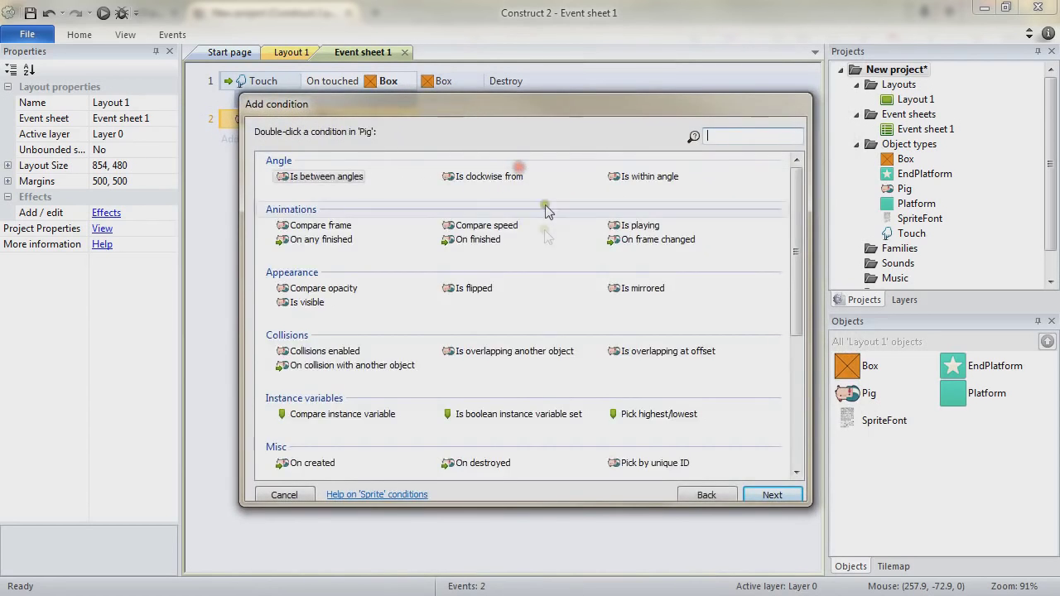
{"action": "left_click", "coordinate": [650, 359]}
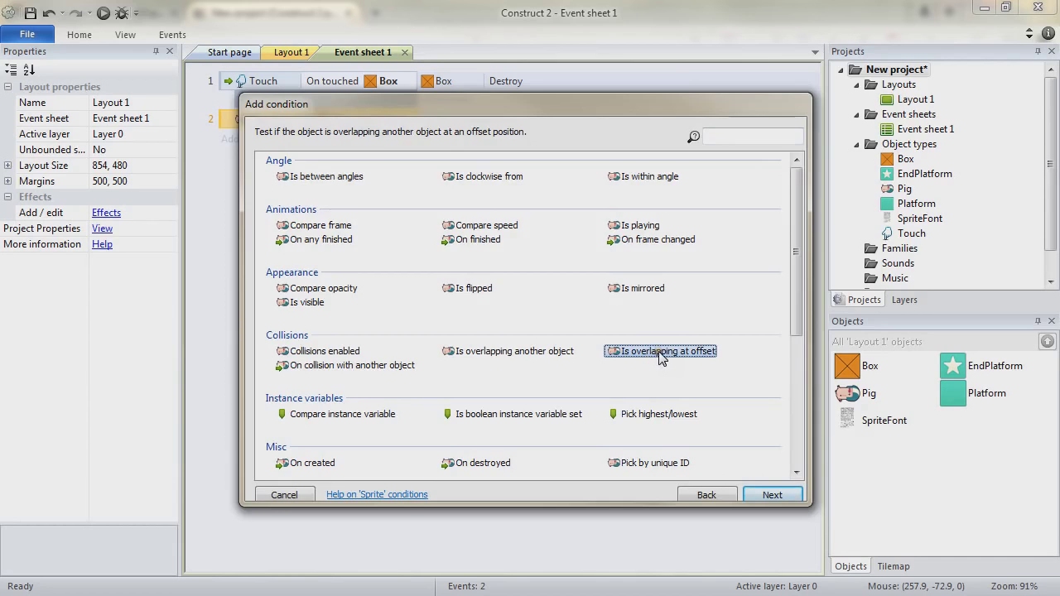
{"action": "double_click", "coordinate": [661, 354]}
{"action": "left_click", "coordinate": [575, 161]}
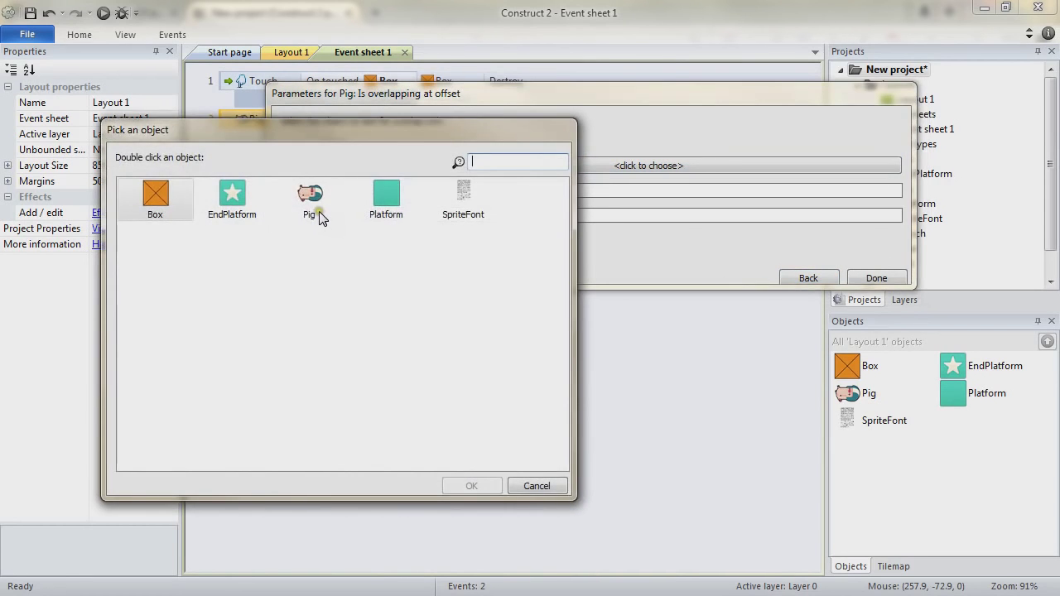
{"action": "left_click", "coordinate": [316, 203]}
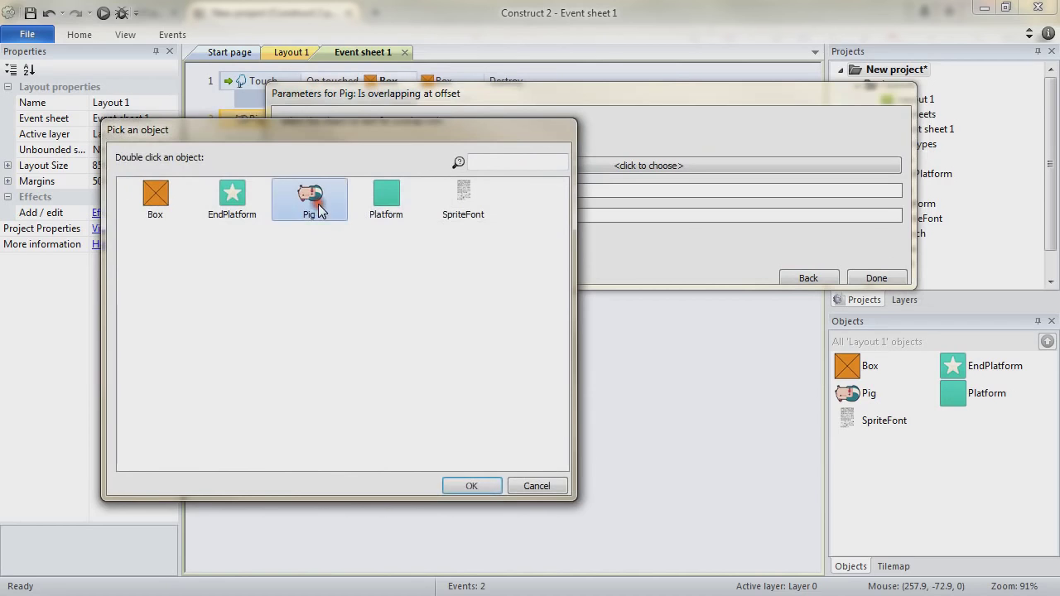
{"action": "left_click", "coordinate": [236, 192]}
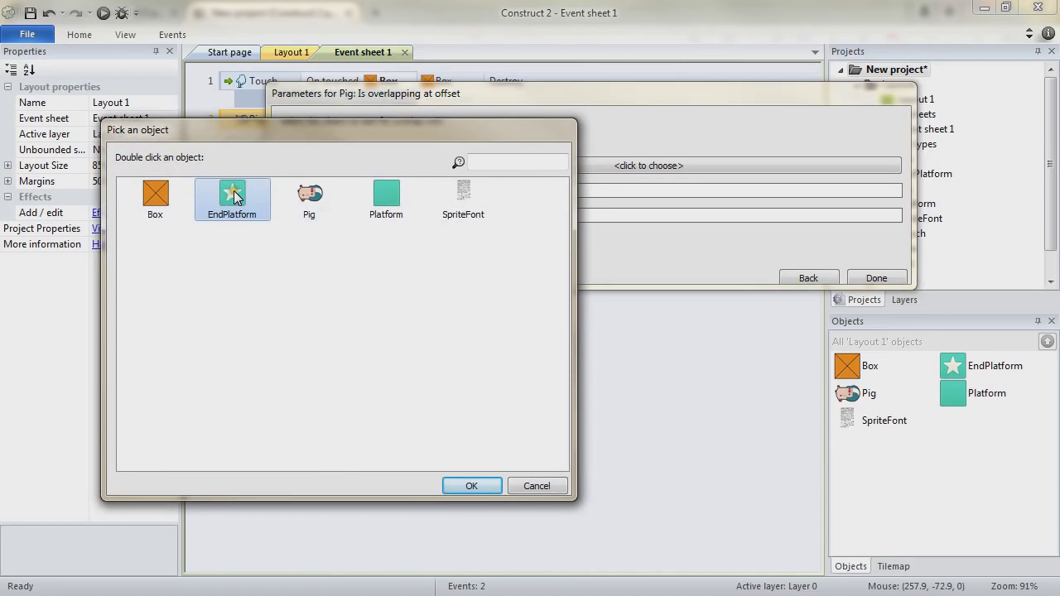
{"action": "double_click", "coordinate": [234, 195]}
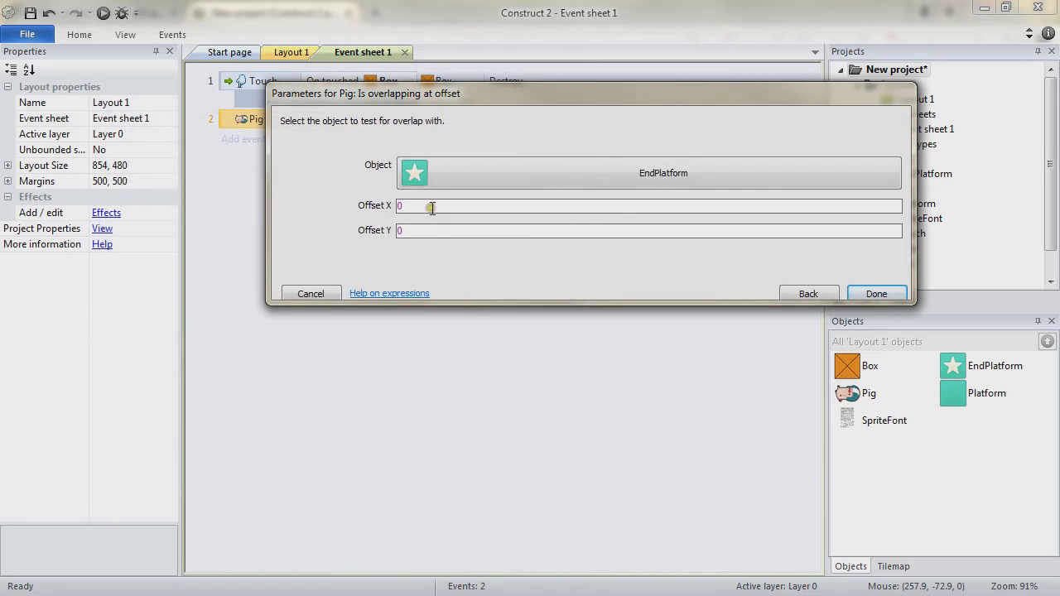
Step: Set the overlap condition's Offset Y to Pig.Height / 2 and add the condition to the event
{"action": "left_click_drag", "start_coordinate": [406, 235], "coordinate": [357, 238]}
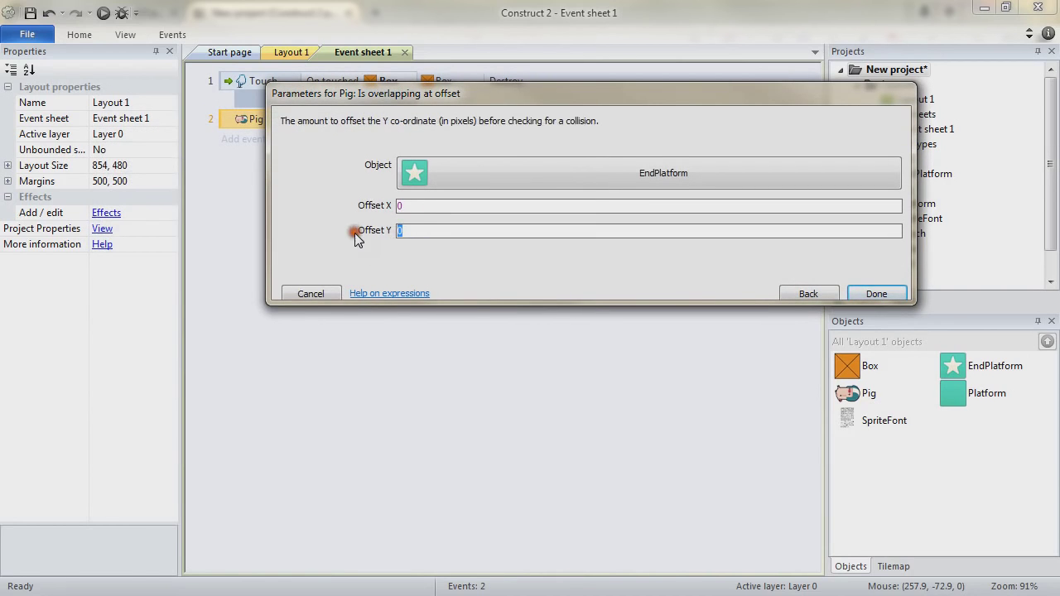
{"action": "type", "text": "Pig.He"}
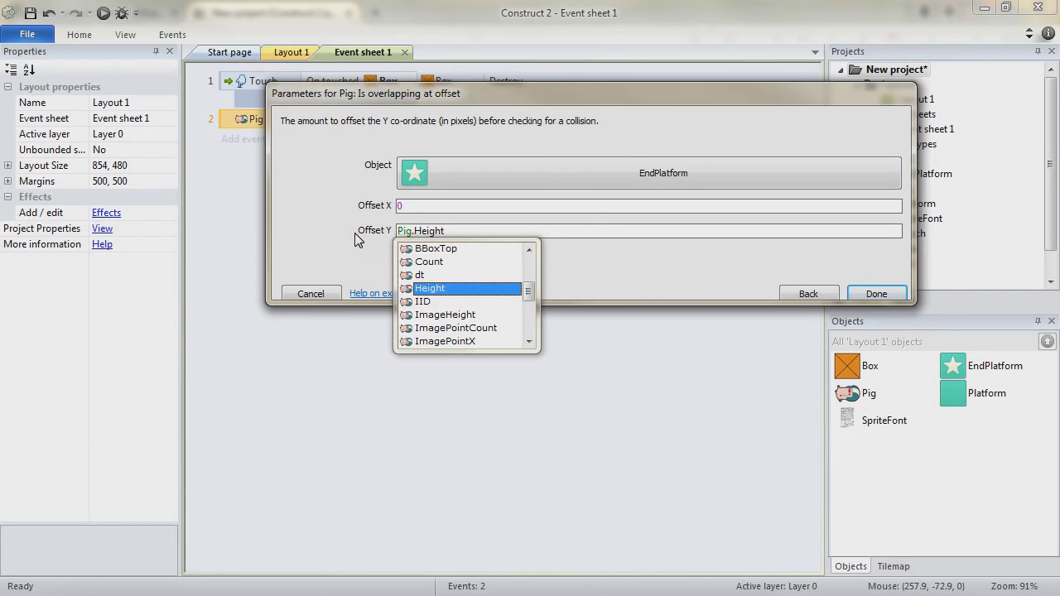
{"action": "type", "text": "ight"}
{"action": "key", "text": "Return"}
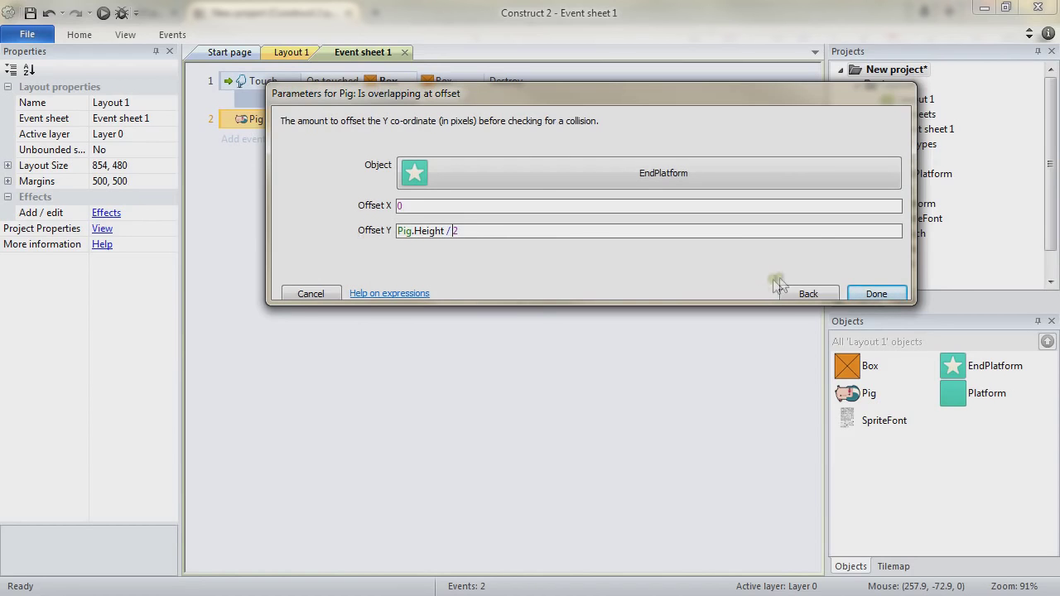
{"action": "left_click", "coordinate": [878, 292]}
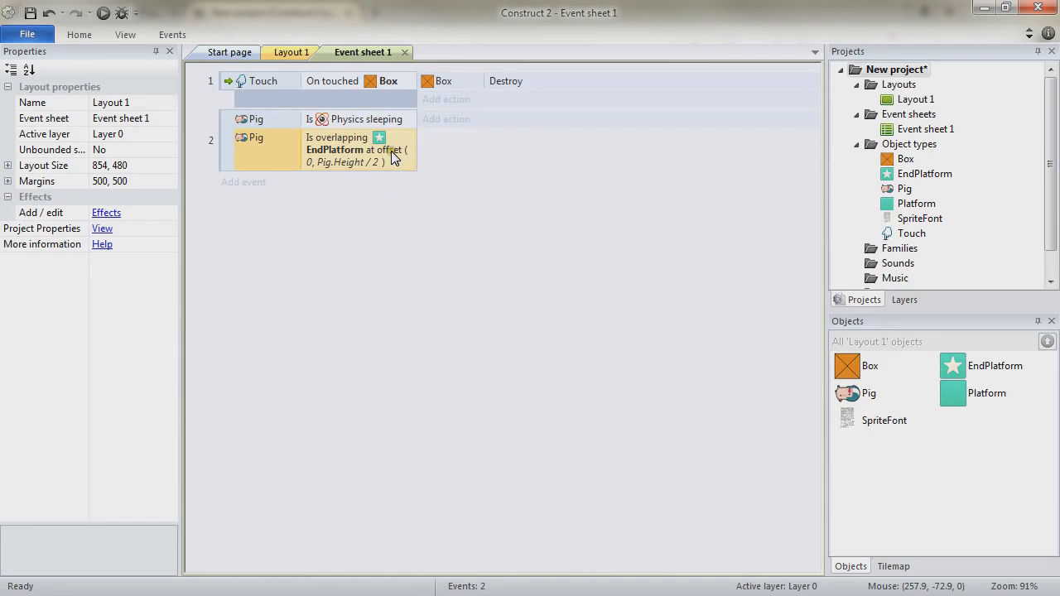
Step: Move the Pig in Layout 1 down onto the star platform to examine their contact, and return it above the box stack
{"action": "left_click", "coordinate": [291, 52]}
{"action": "left_click_drag", "start_coordinate": [518, 290], "coordinate": [524, 402]}
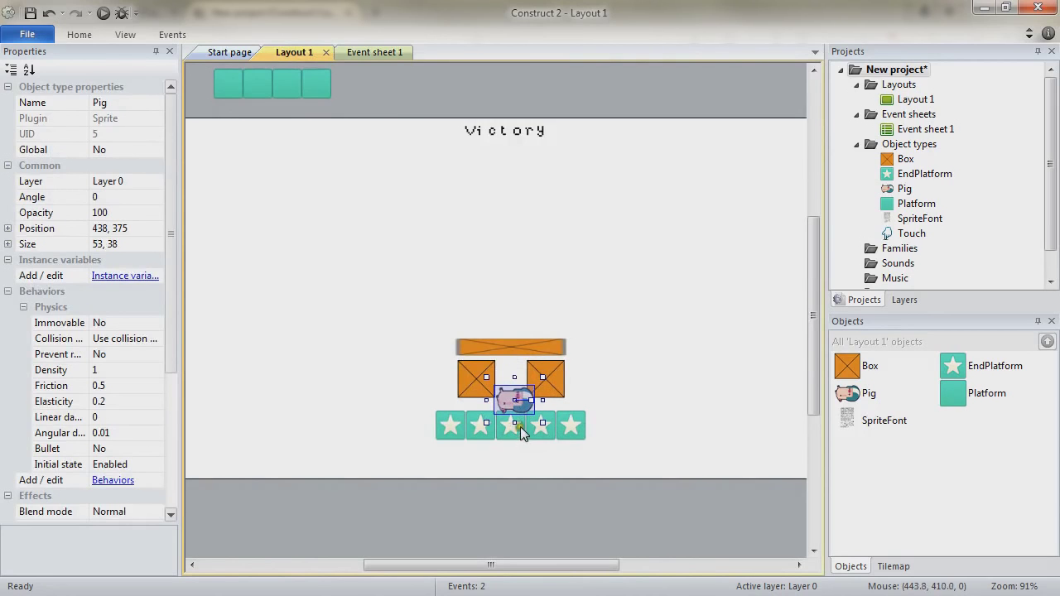
{"action": "left_click", "coordinate": [516, 426]}
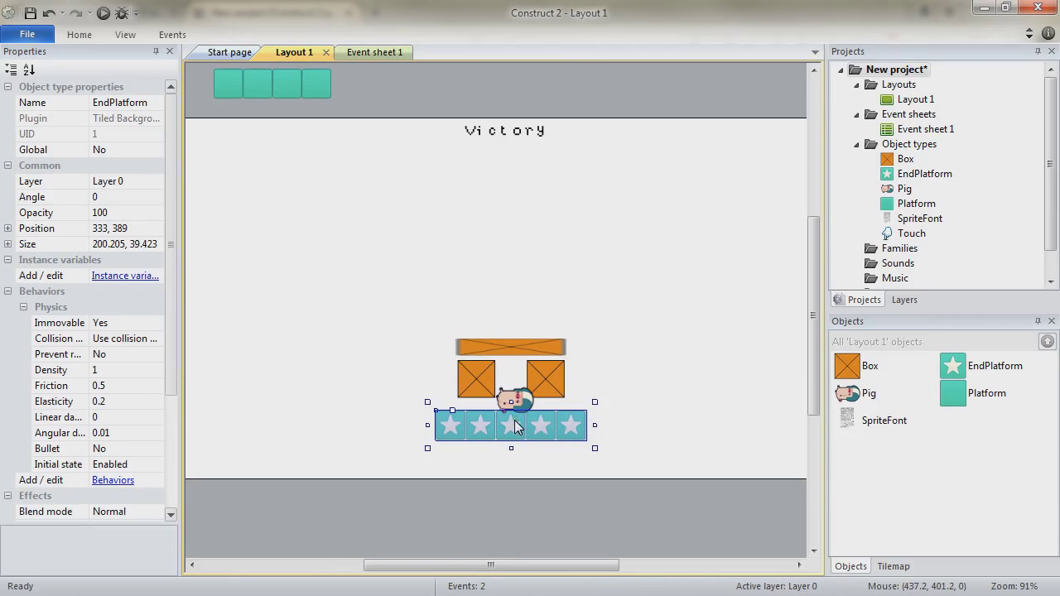
{"action": "left_click_drag", "start_coordinate": [517, 400], "coordinate": [508, 308]}
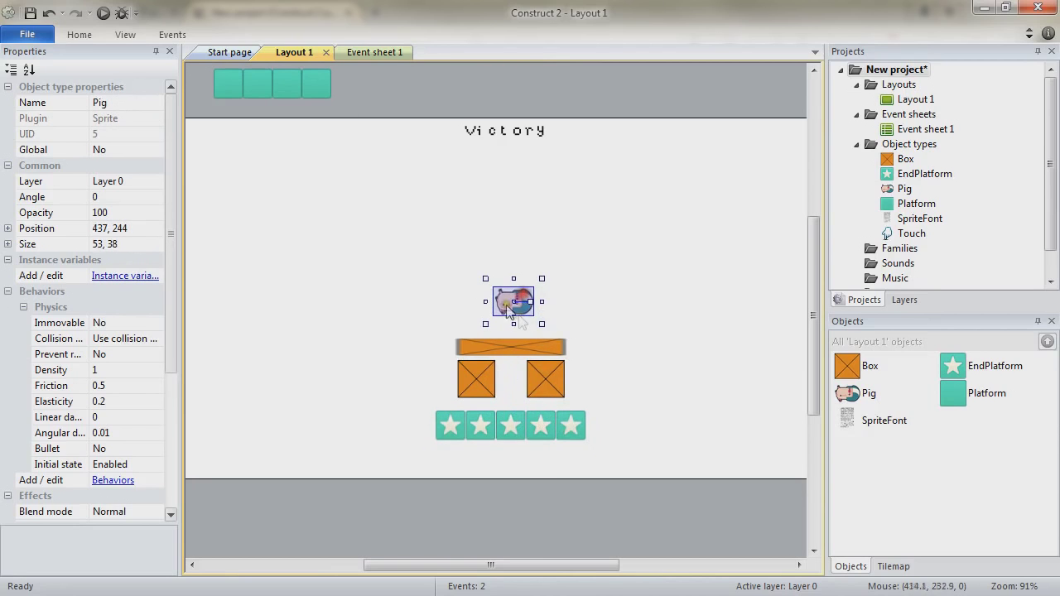
Step: Add a SpriteFont Set visible action with Visibility set to Visible to the Pig sleeping event in Event sheet 1
{"action": "left_click", "coordinate": [361, 53]}
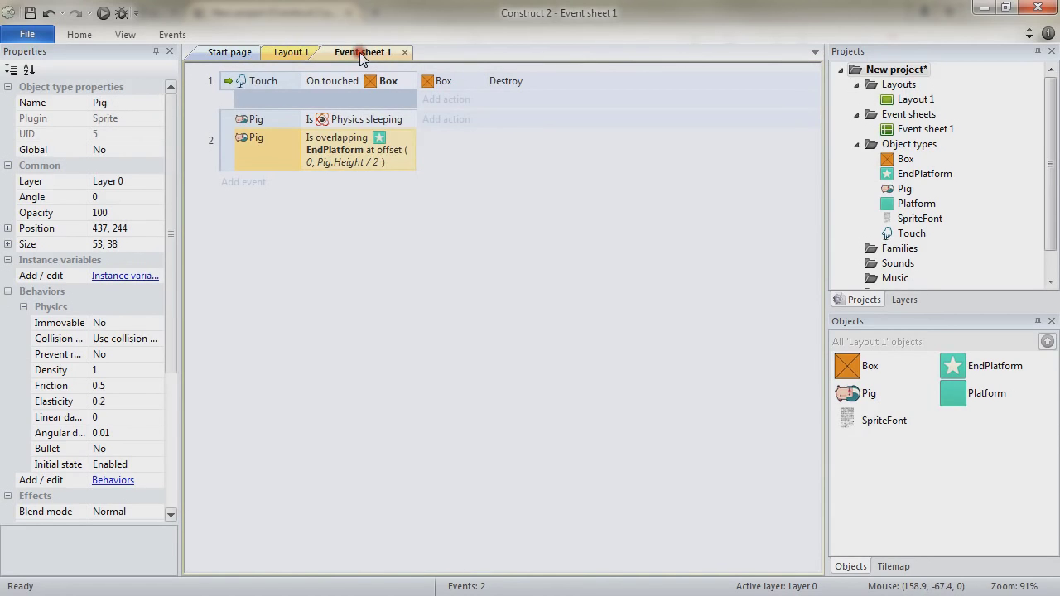
{"action": "left_click", "coordinate": [447, 123]}
{"action": "double_click", "coordinate": [687, 180]}
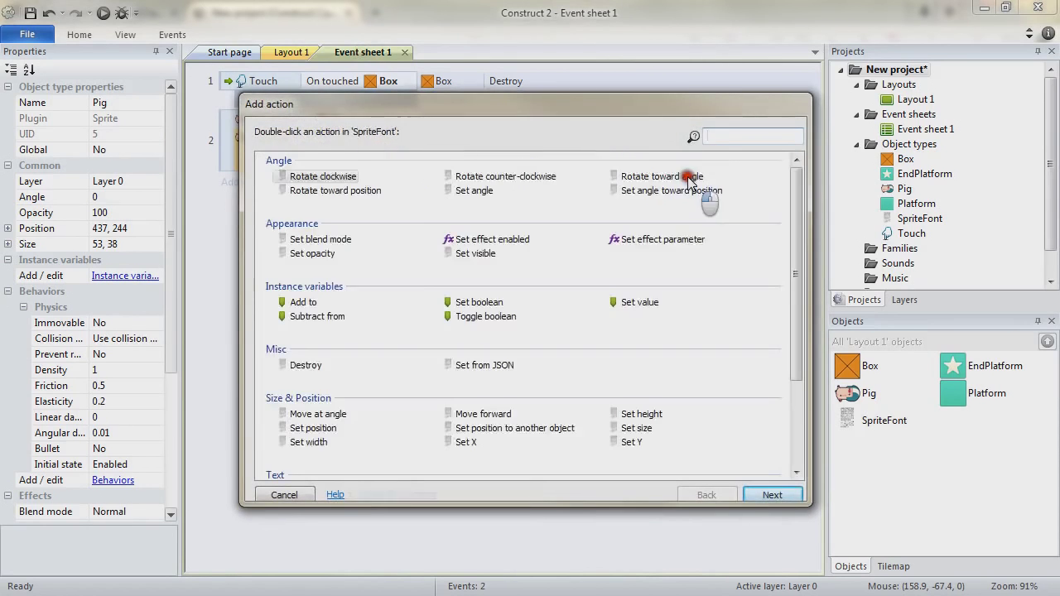
{"action": "scroll", "coordinate": [612, 405], "scroll_direction": "down", "scroll_amount": 3}
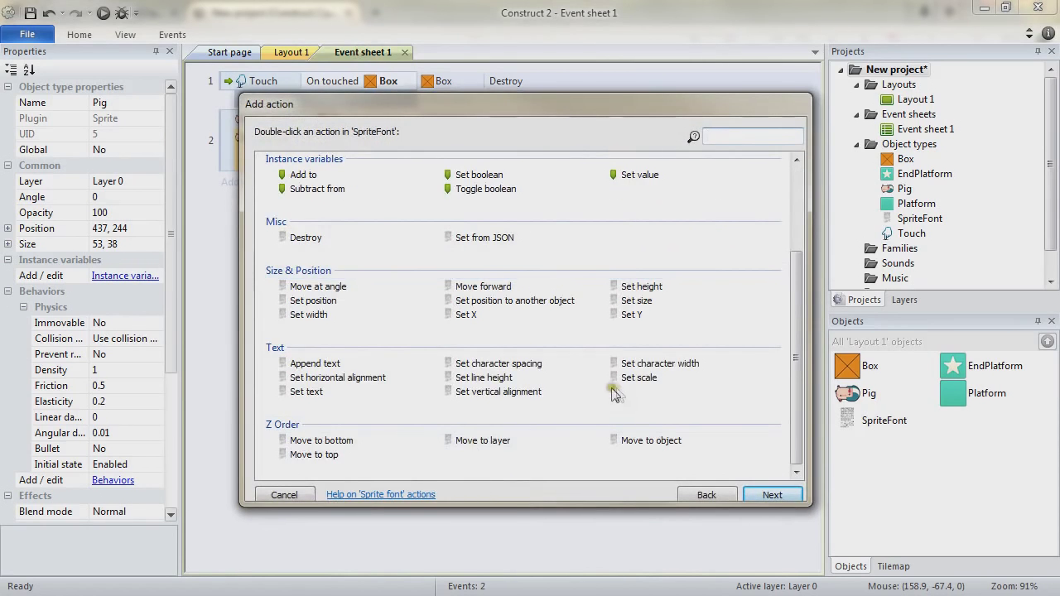
{"action": "scroll", "coordinate": [610, 373], "scroll_direction": "up", "scroll_amount": 3}
{"action": "double_click", "coordinate": [467, 254]}
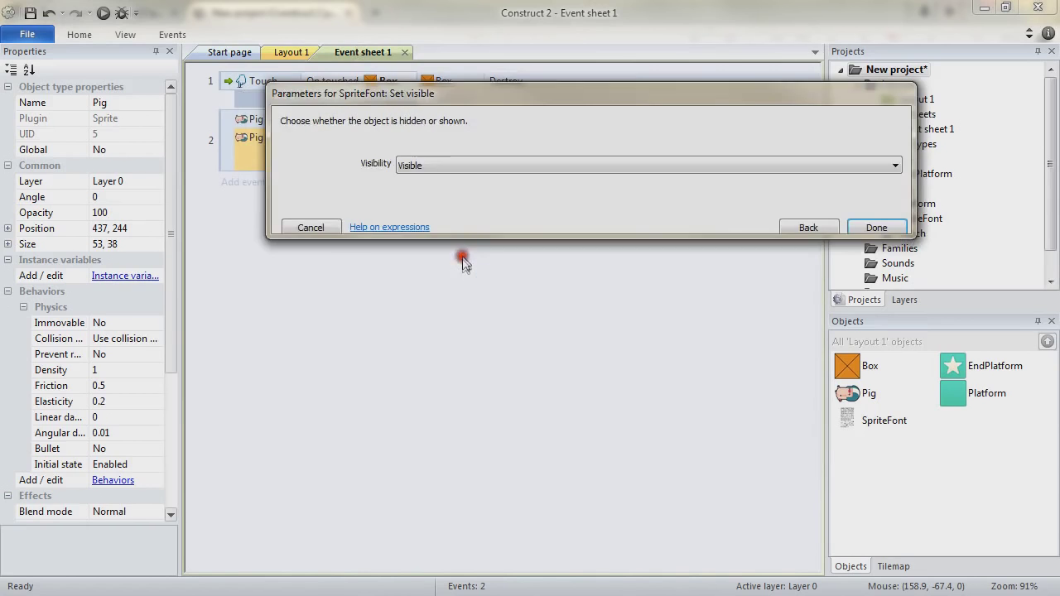
{"action": "left_click", "coordinate": [876, 227]}
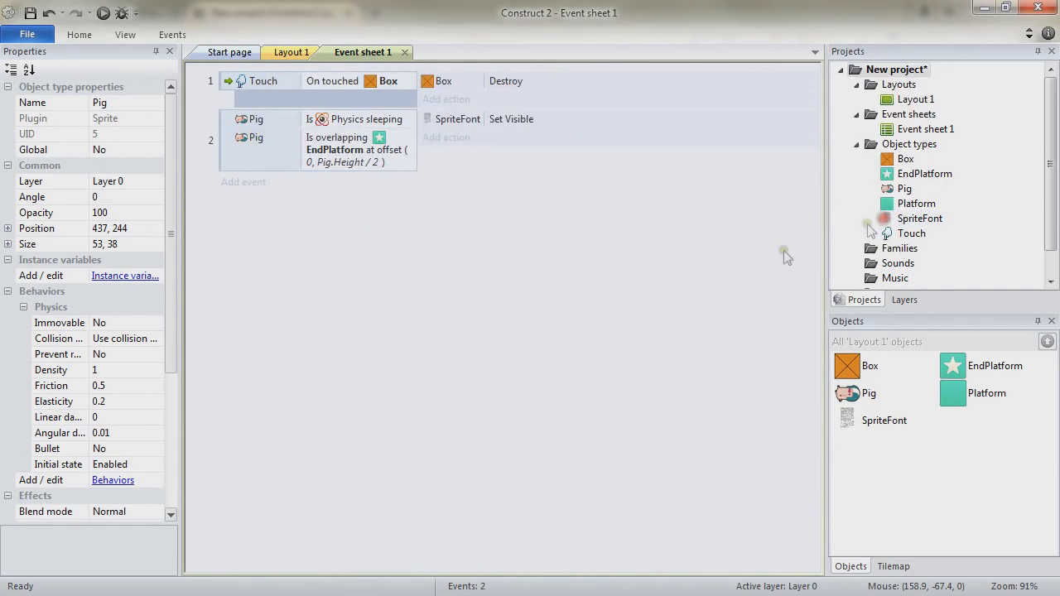
Step: Preview the layout and destroy the plank and both square boxes to test the victory event, and return to the editor
{"action": "left_click", "coordinate": [103, 14]}
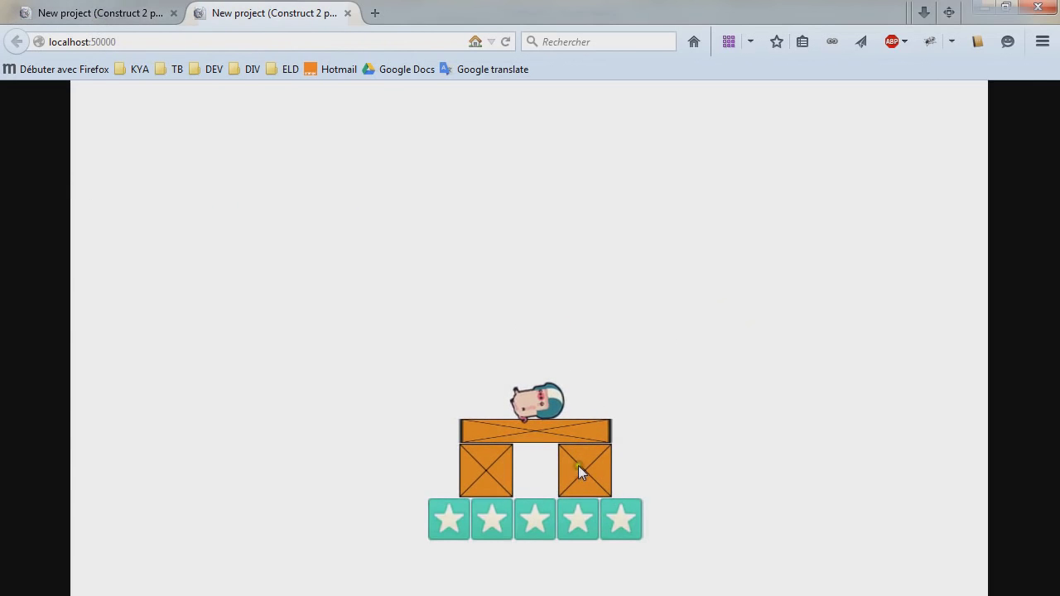
{"action": "left_click", "coordinate": [529, 424]}
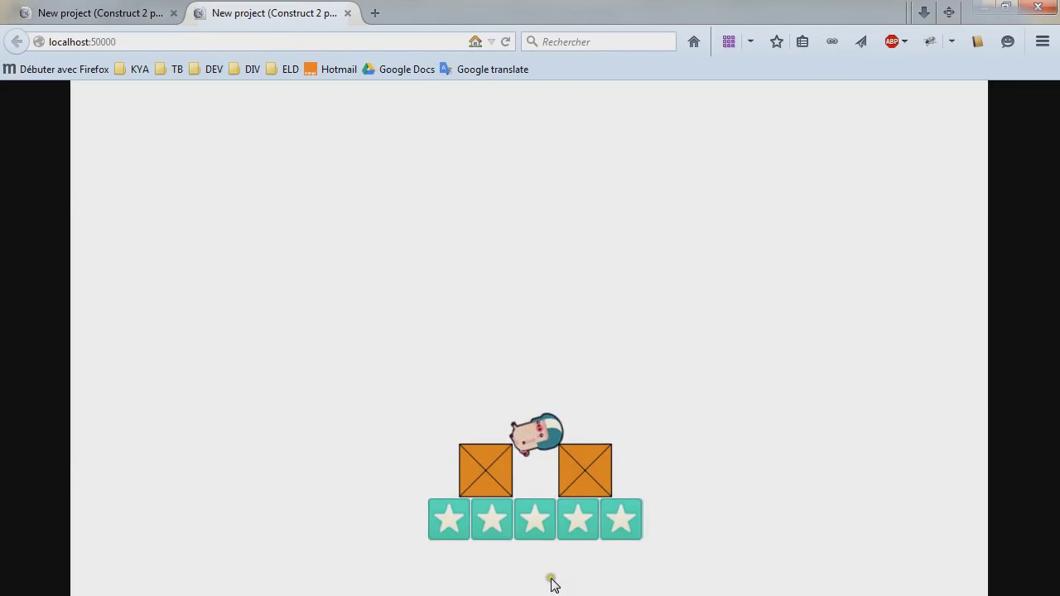
{"action": "left_click", "coordinate": [481, 479]}
{"action": "left_click", "coordinate": [606, 465]}
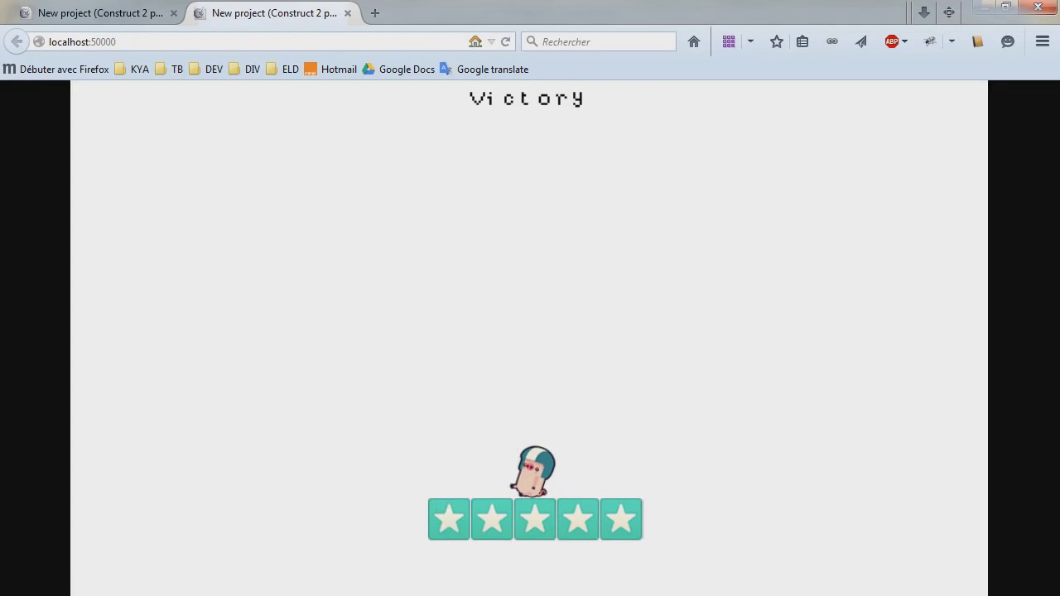
{"action": "key", "text": "alt+Tab"}
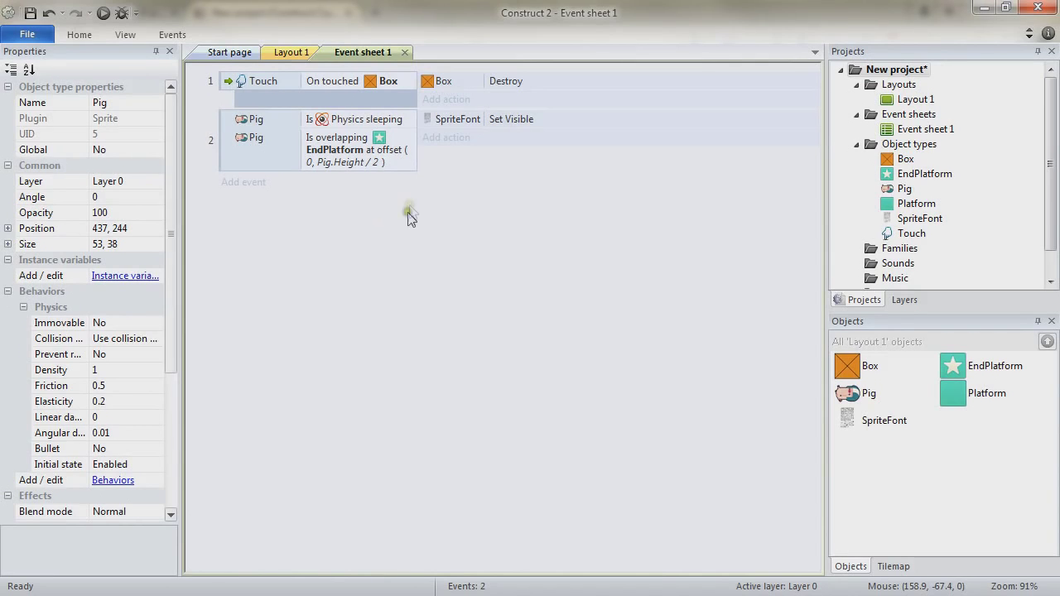
Step: Move the plain Platform into Layout 1's left area and stack the three boxes and the Pig above it, with the Pig at about 192, 111
{"action": "left_click", "coordinate": [296, 55]}
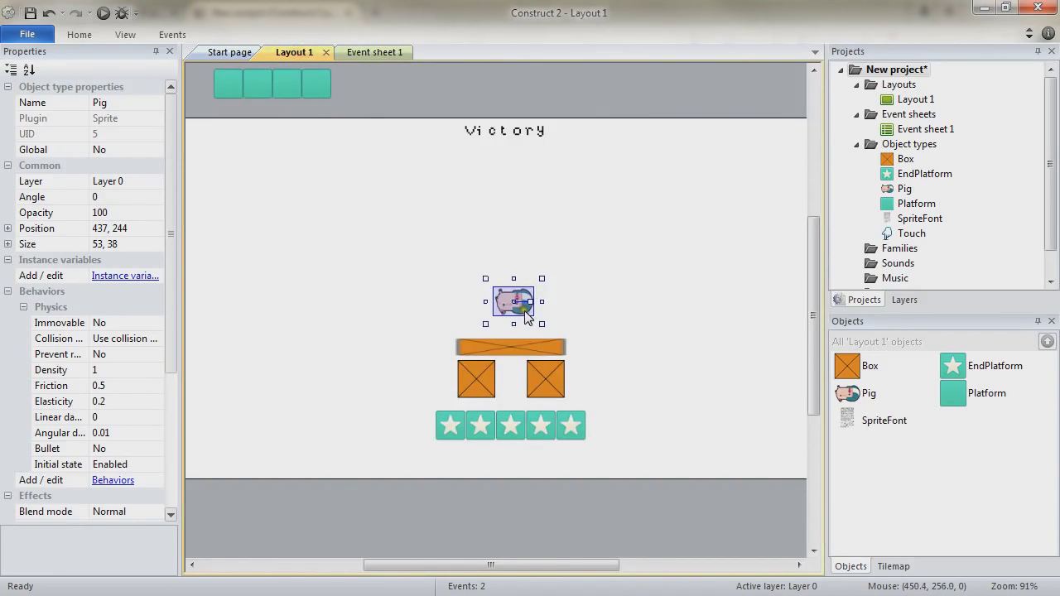
{"action": "left_click_drag", "start_coordinate": [292, 76], "coordinate": [351, 312]}
{"action": "left_click_drag", "start_coordinate": [435, 404], "coordinate": [633, 325]}
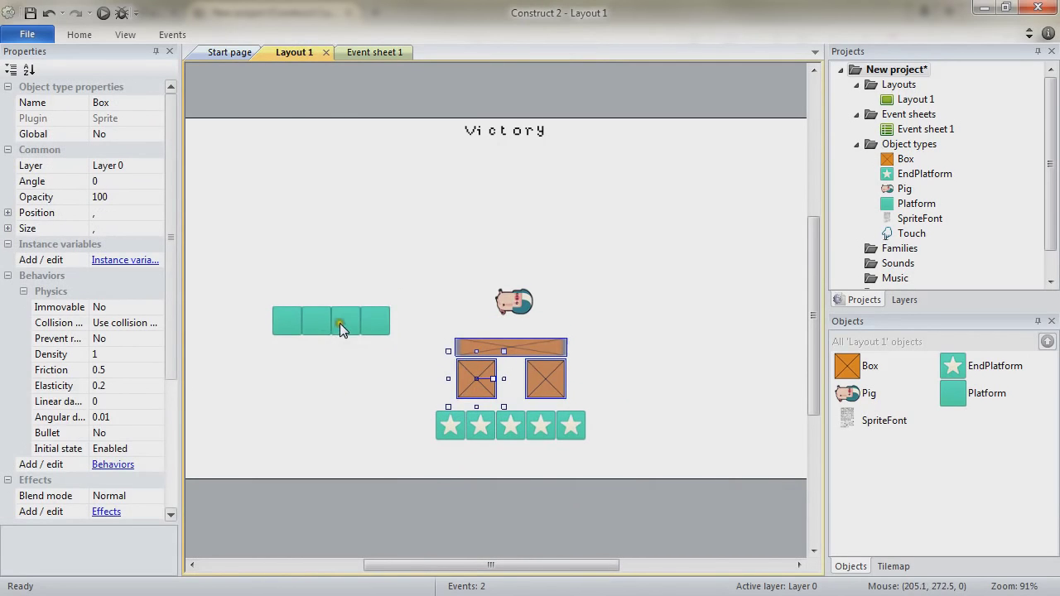
{"action": "left_click_drag", "start_coordinate": [556, 395], "coordinate": [381, 294]}
{"action": "left_click_drag", "start_coordinate": [527, 303], "coordinate": [343, 204]}
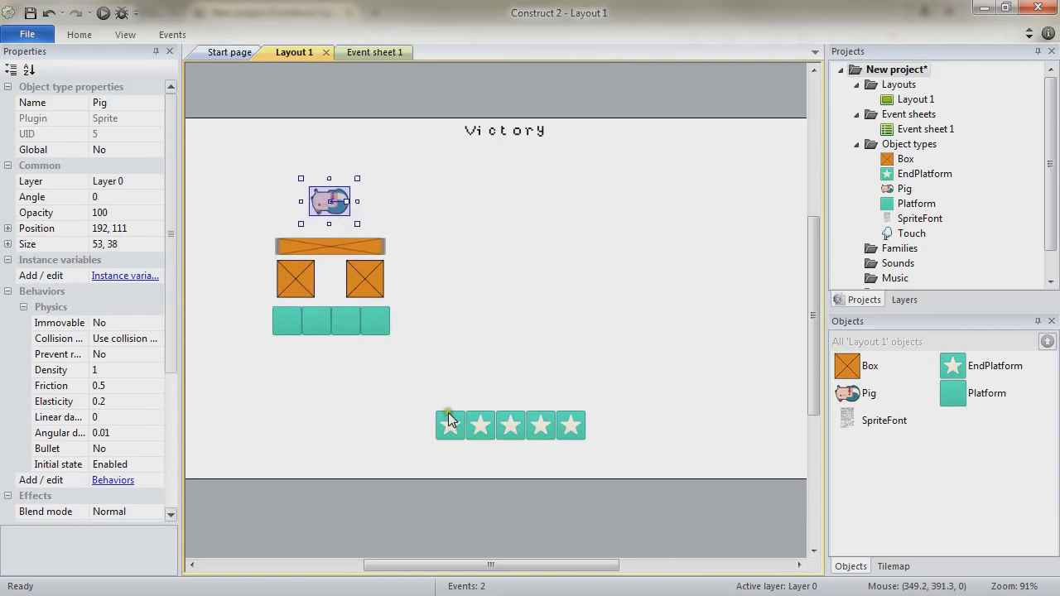
Step: Move EndPlatform to about 259, 382 and test the layout in a preview by destroying the right square box
{"action": "left_click_drag", "start_coordinate": [423, 428], "coordinate": [363, 423]}
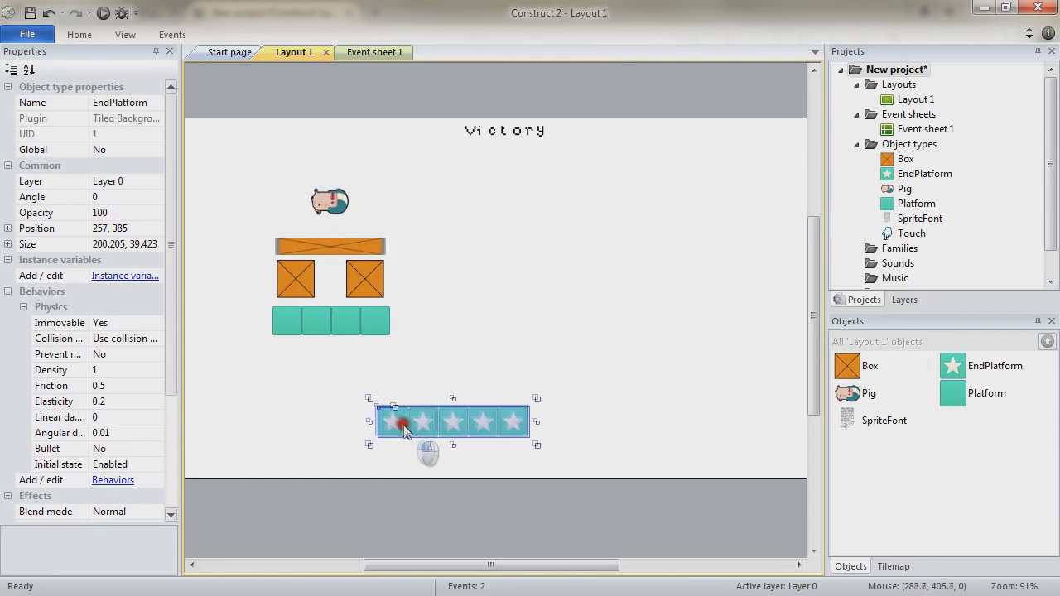
{"action": "left_click", "coordinate": [525, 335]}
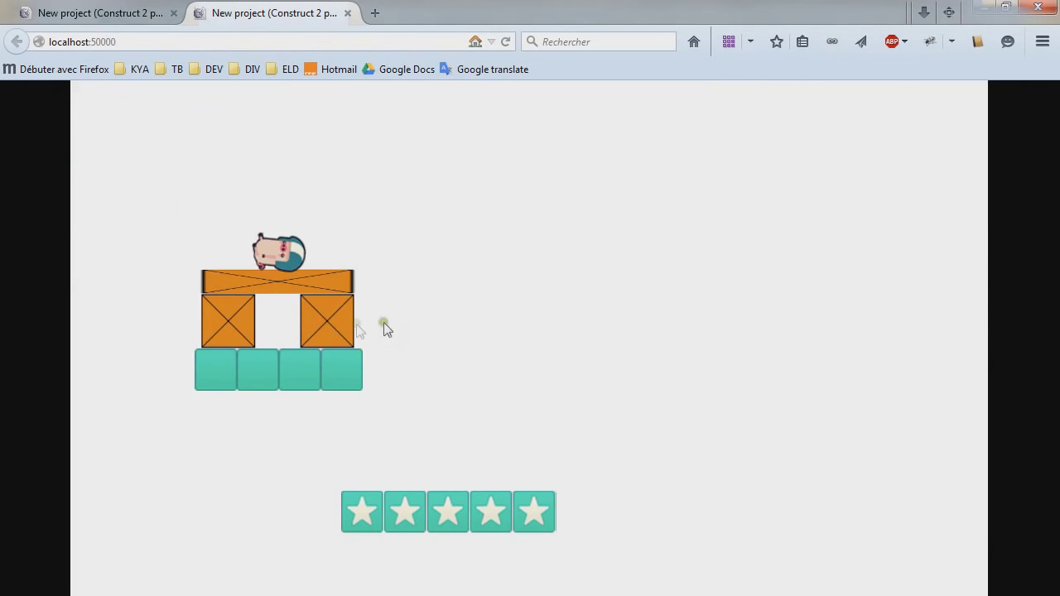
{"action": "left_click", "coordinate": [324, 331]}
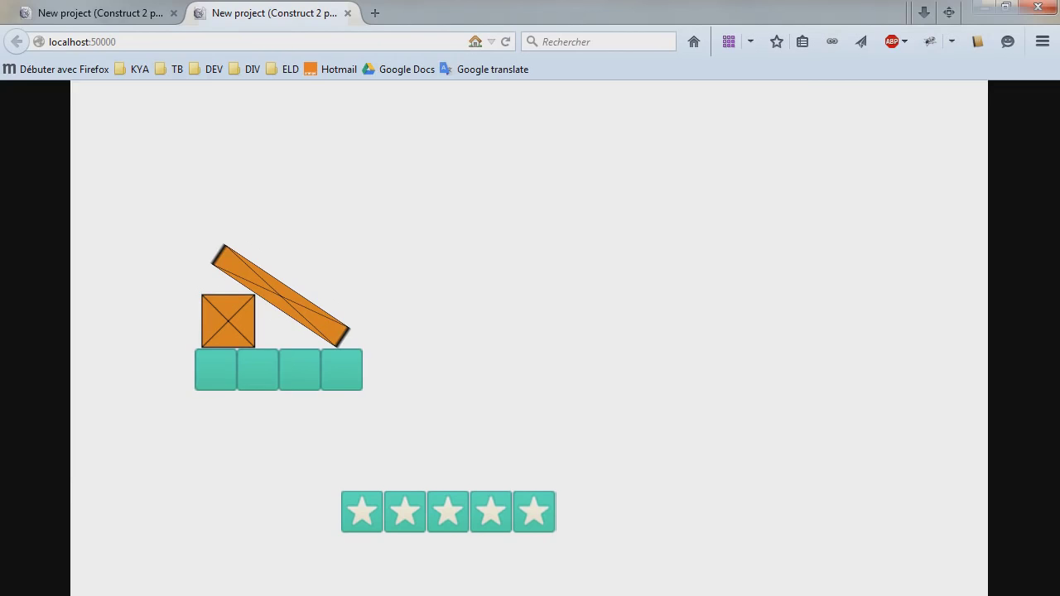
{"action": "key", "text": "alt+Tab"}
Step: Shift EndPlatform farther right in the layout and preview again, destroying the right square box to test the Pig's fall
{"action": "left_click", "coordinate": [482, 426]}
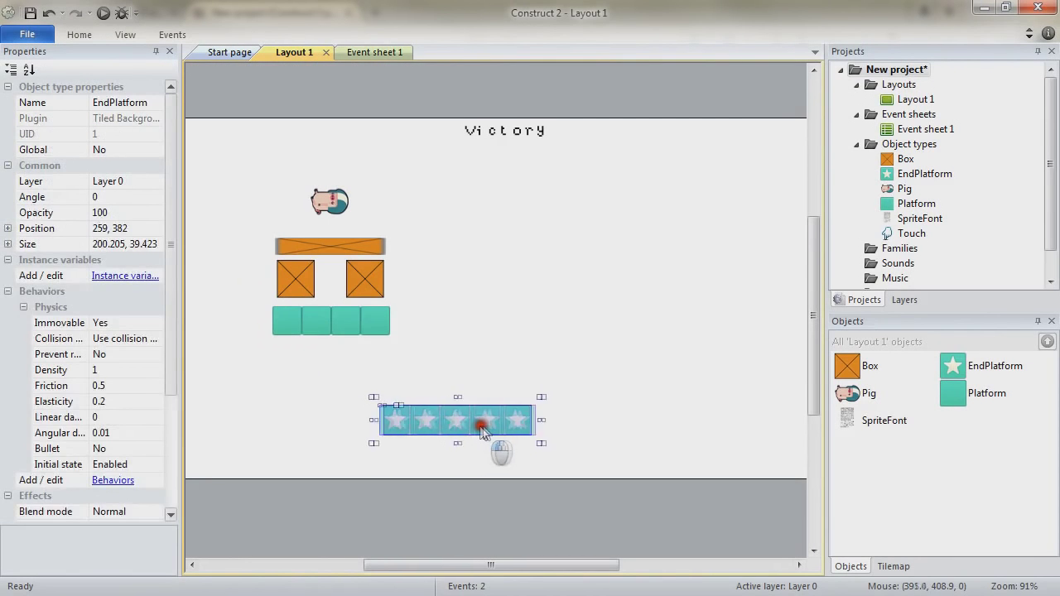
{"action": "left_click_drag", "start_coordinate": [482, 426], "coordinate": [508, 426]}
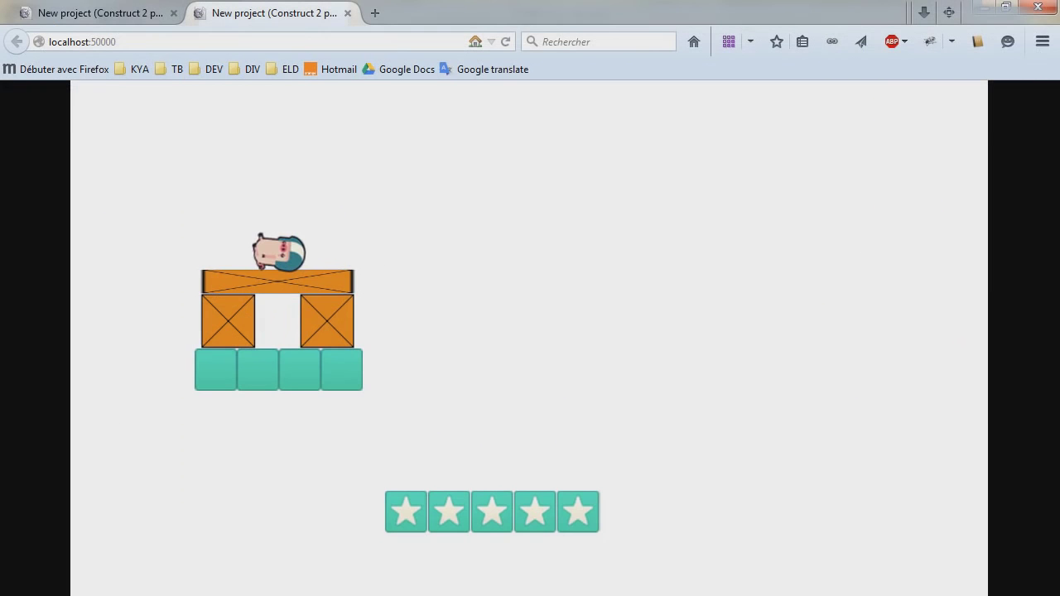
{"action": "left_click", "coordinate": [317, 333]}
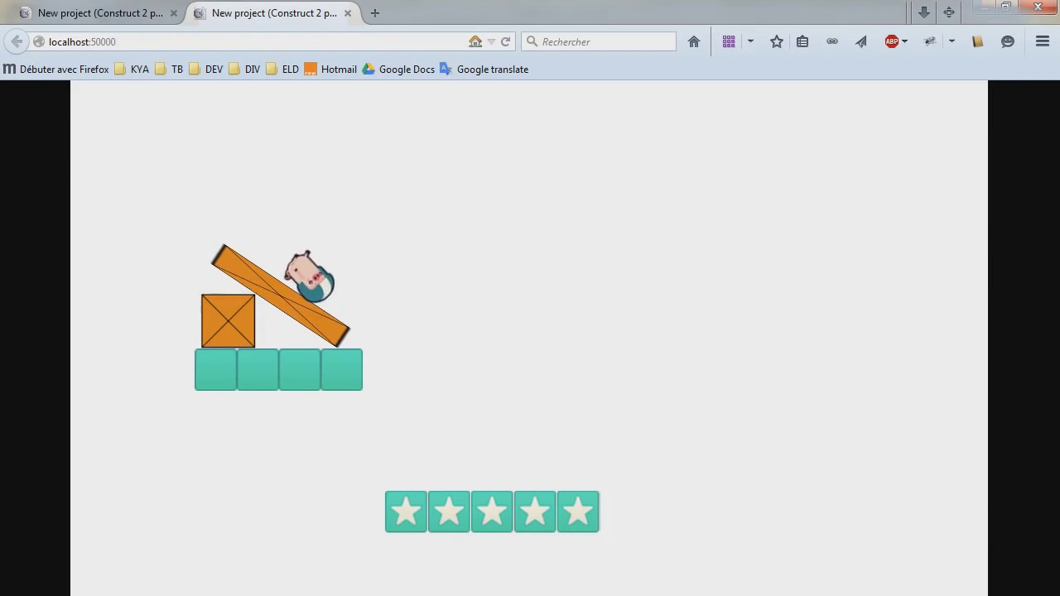